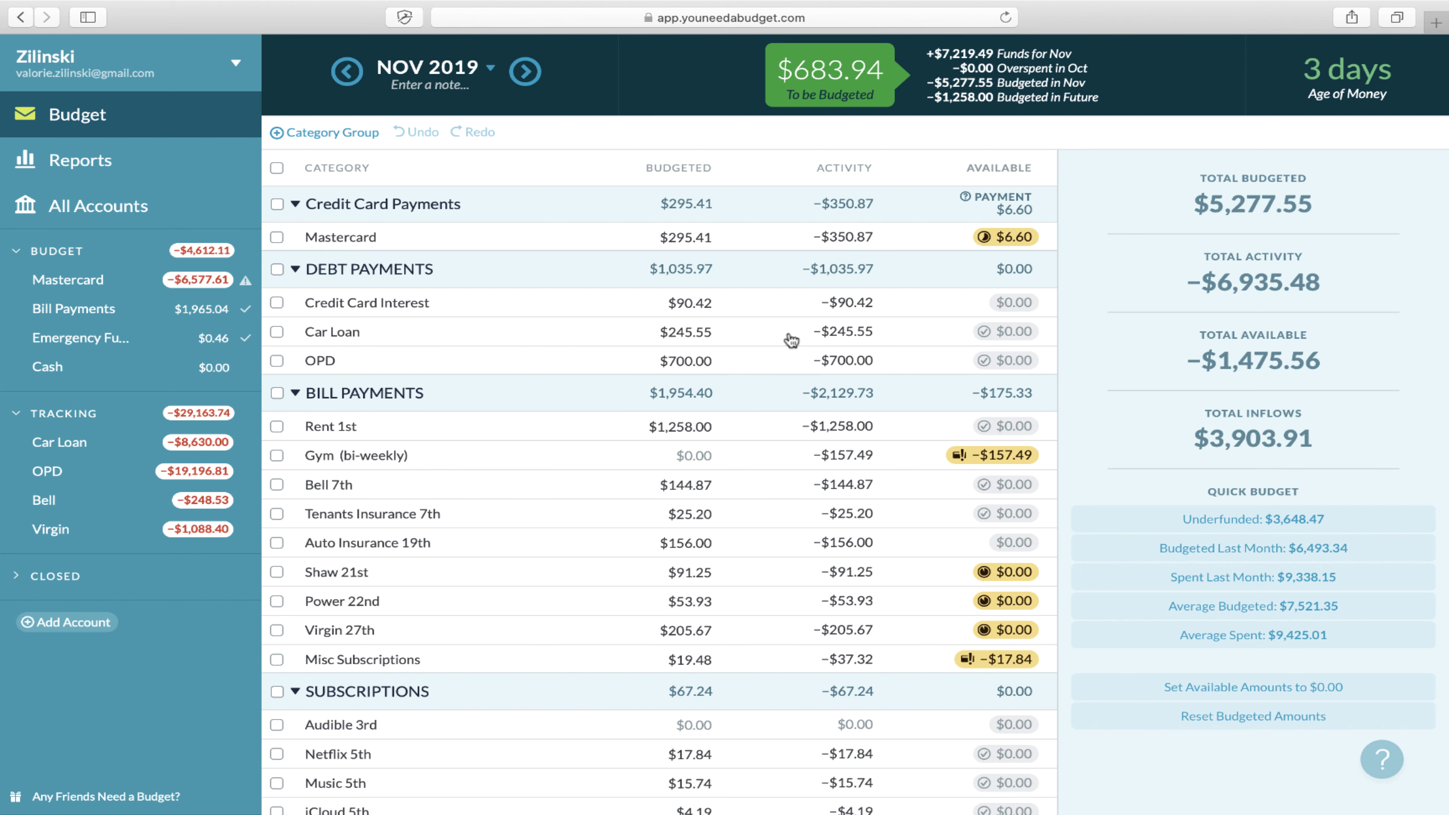
Scroll down the November budget and open Vehicle Maintenance's budgeted amount, leaving it unchanged.
scroll(911, 364, down, 2)
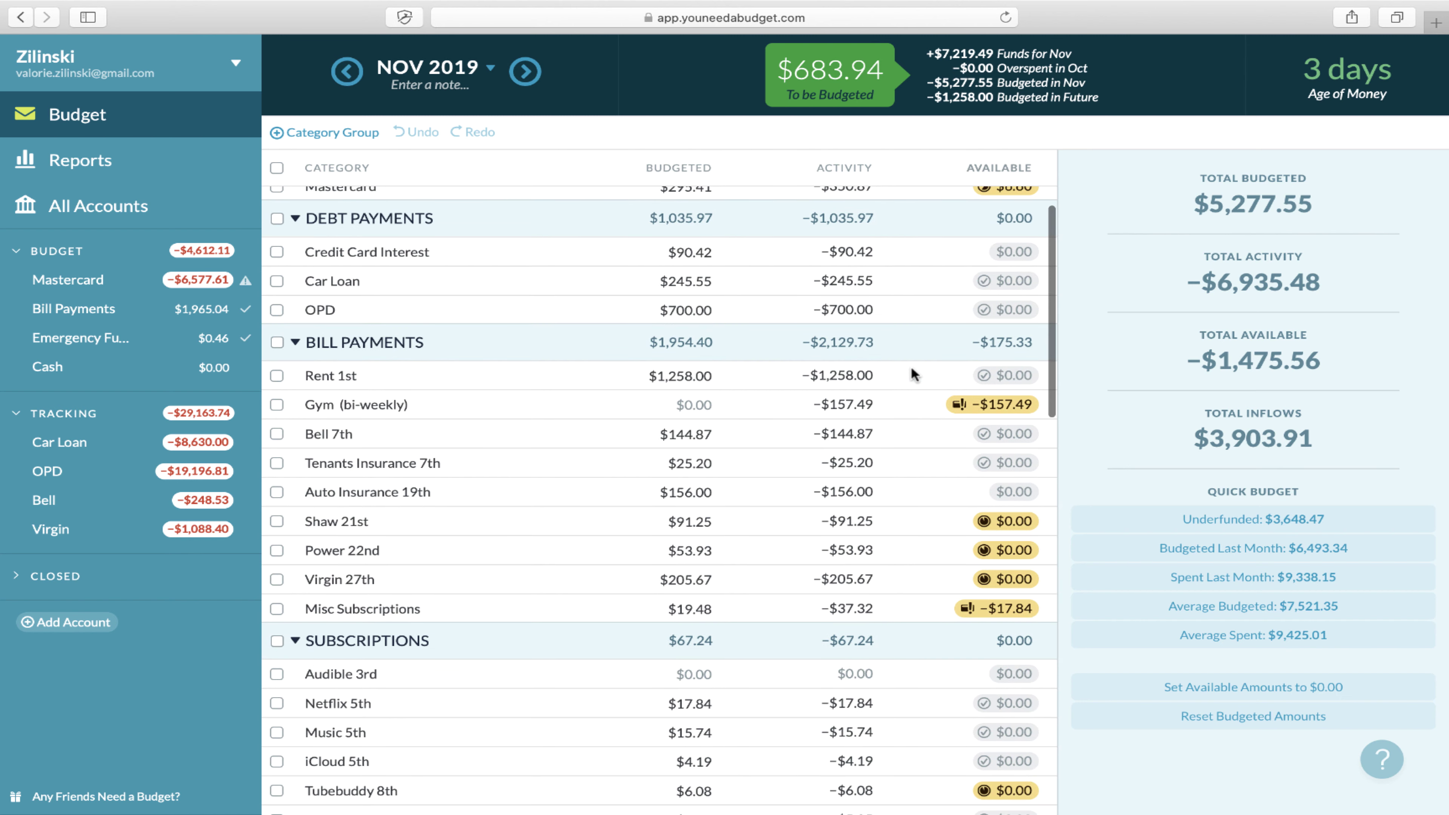
scroll(912, 371, down, 1)
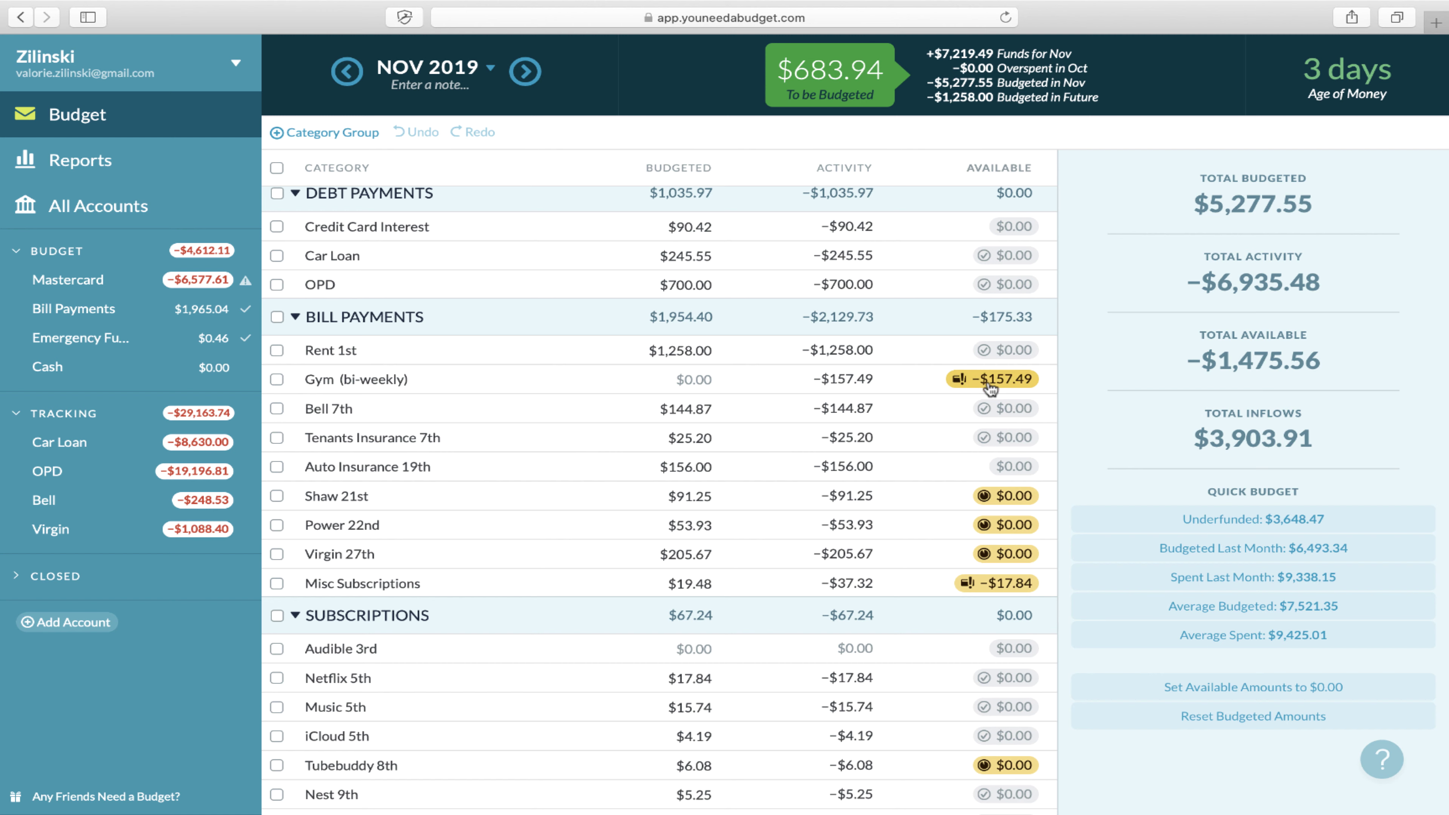
mouse_move(975, 387)
scroll(889, 375, down, 5)
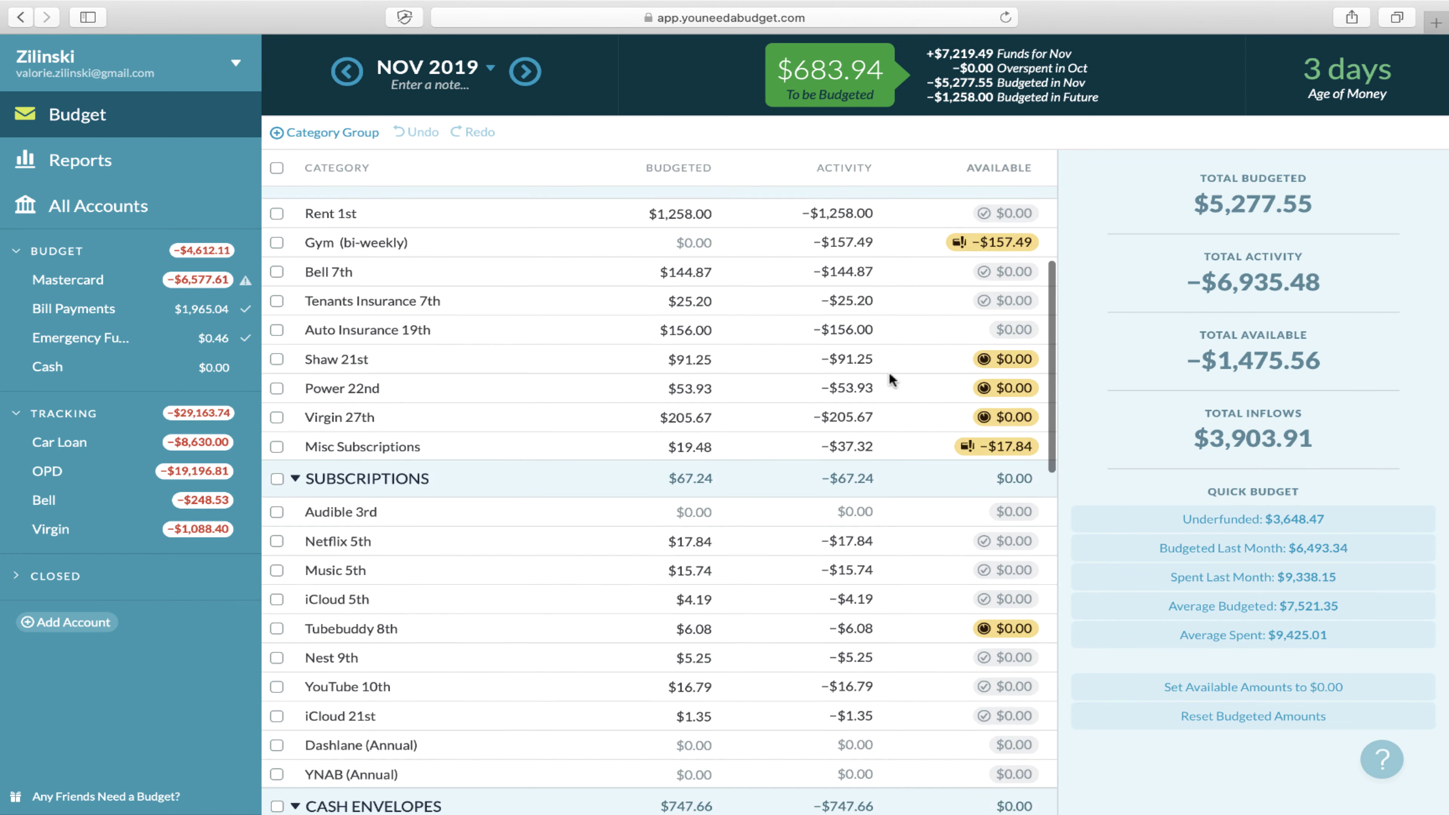
scroll(889, 374, down, 3)
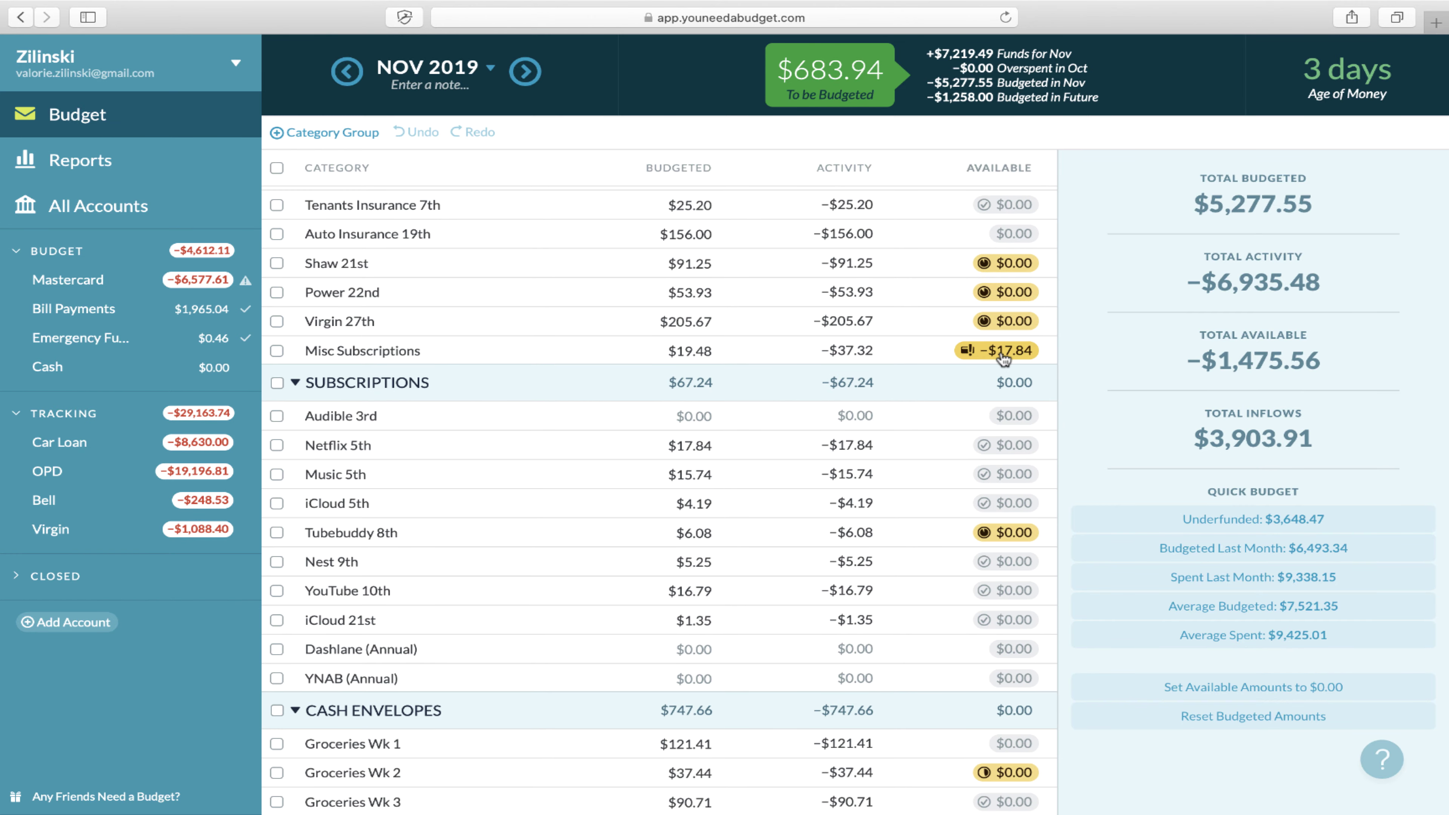
mouse_move(1019, 350)
mouse_move(967, 352)
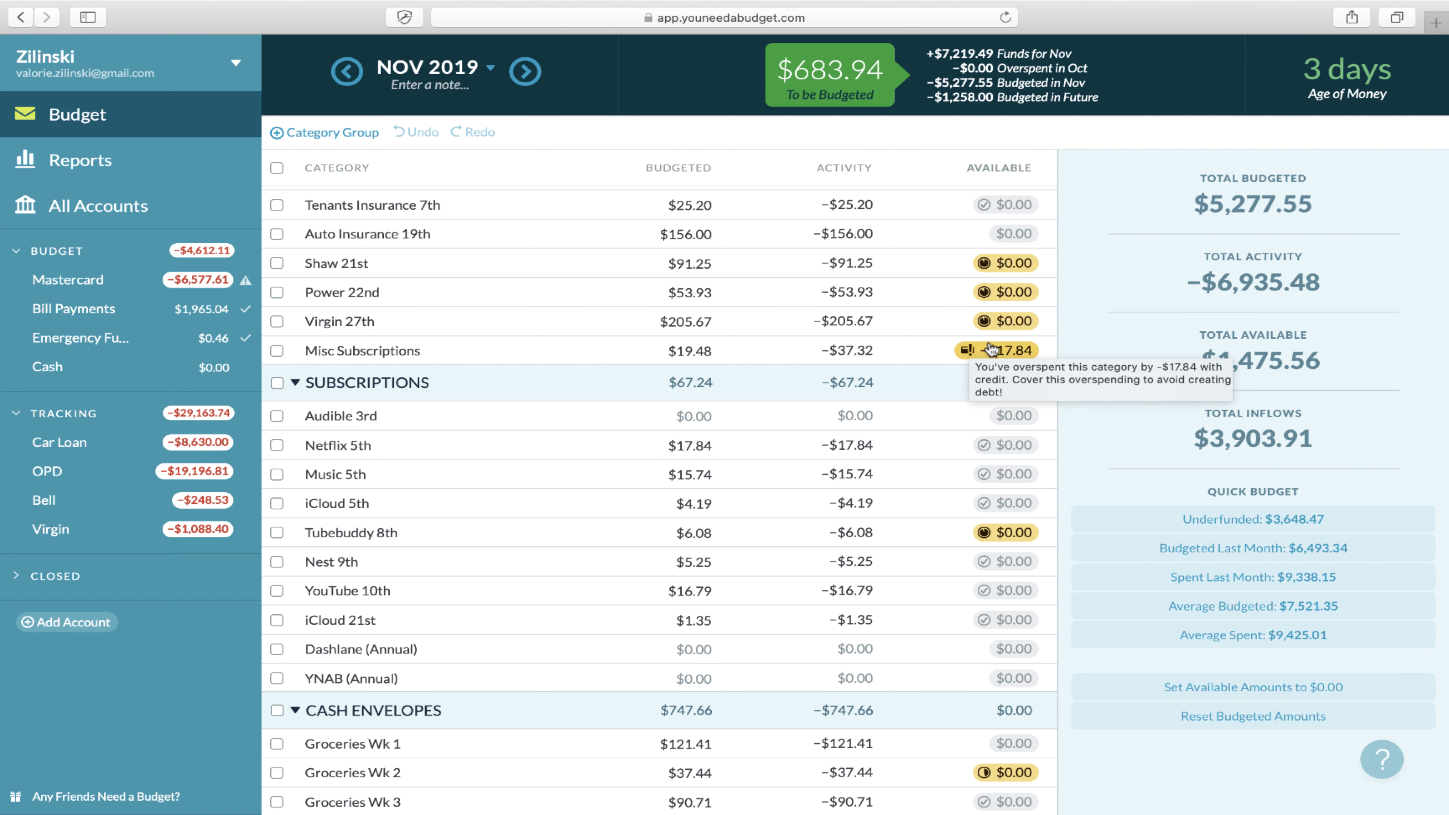
scroll(904, 379, down, 5)
scroll(905, 378, down, 10)
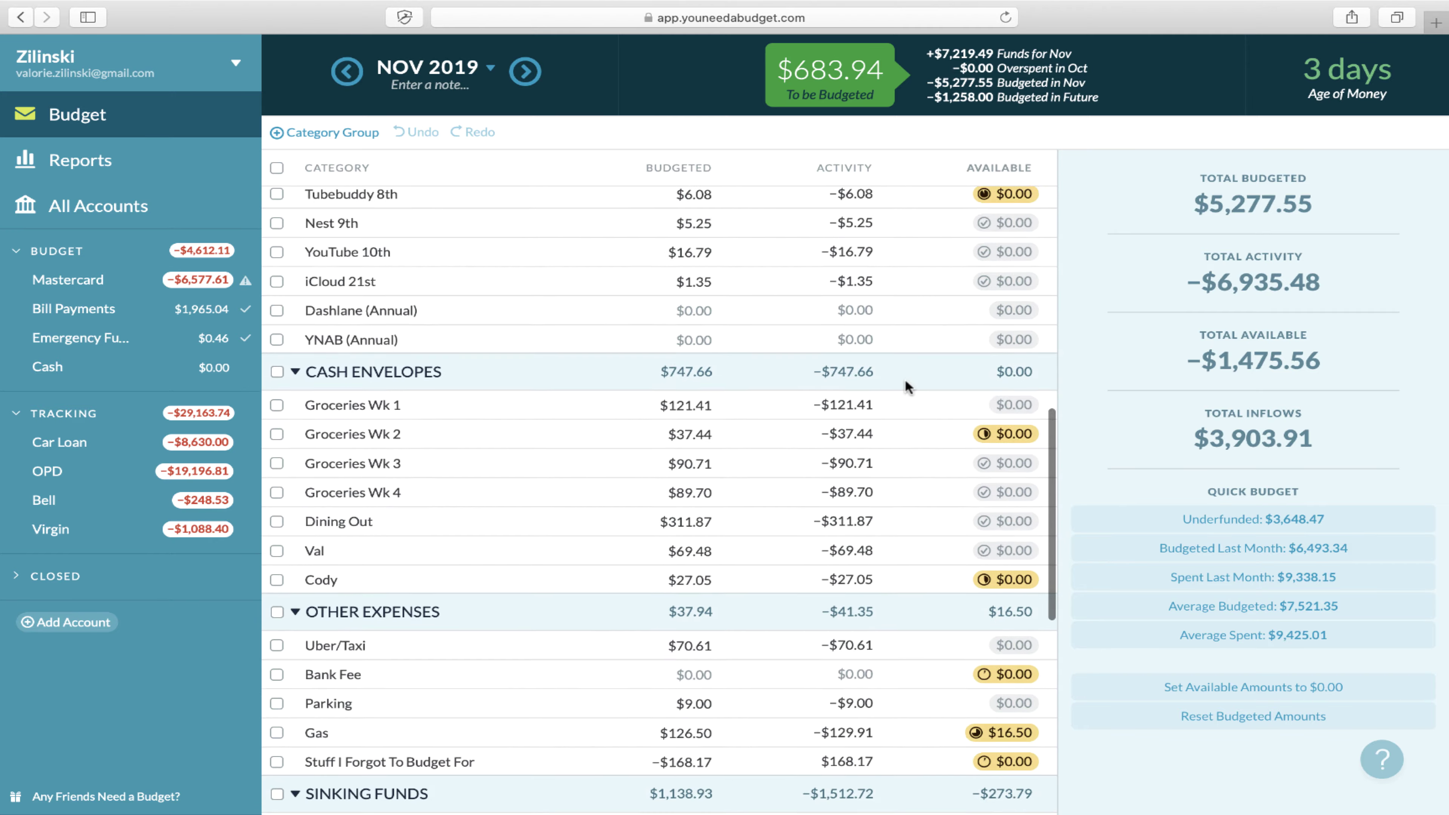
scroll(906, 382, down, 3)
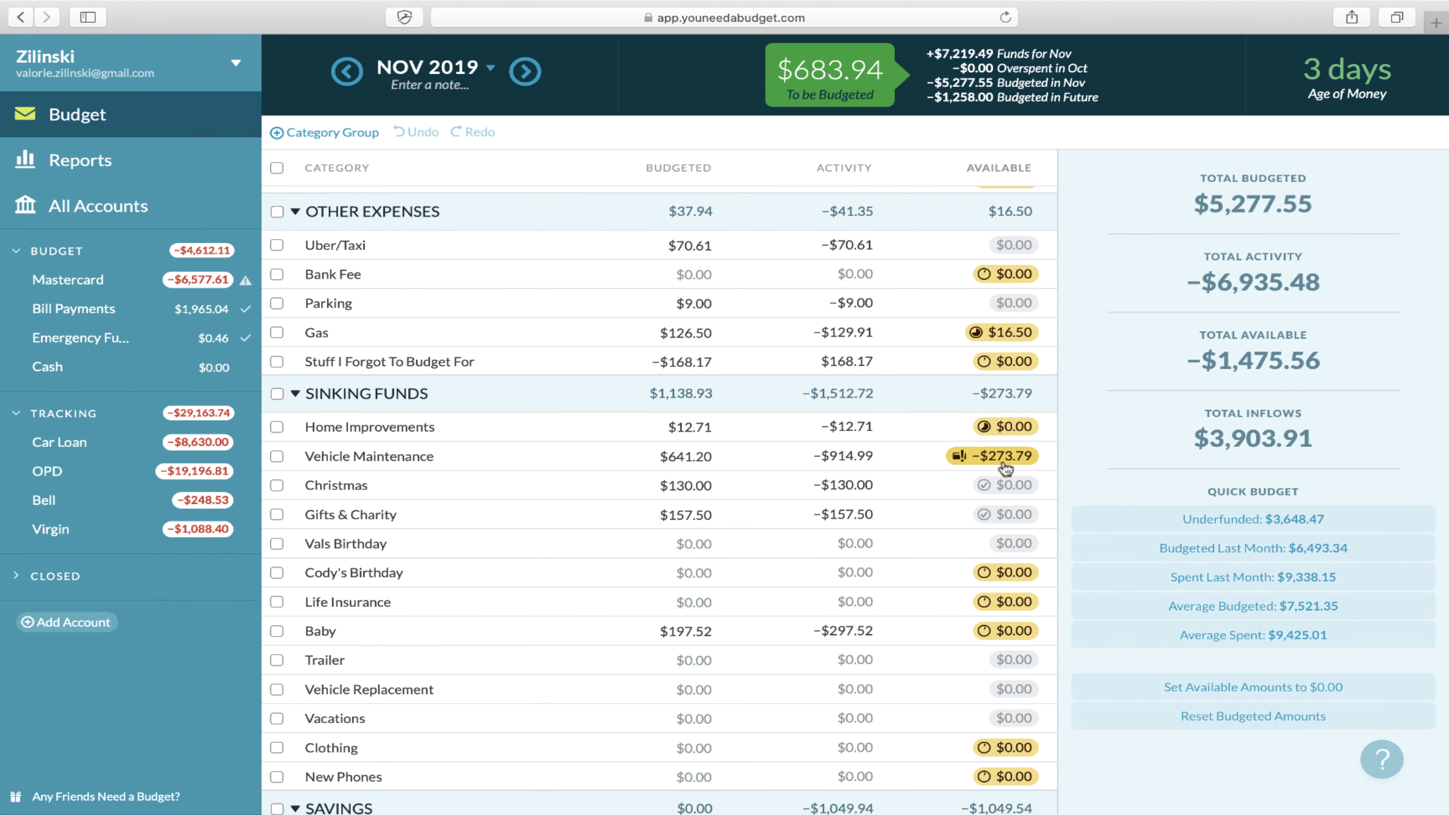
mouse_move(1002, 468)
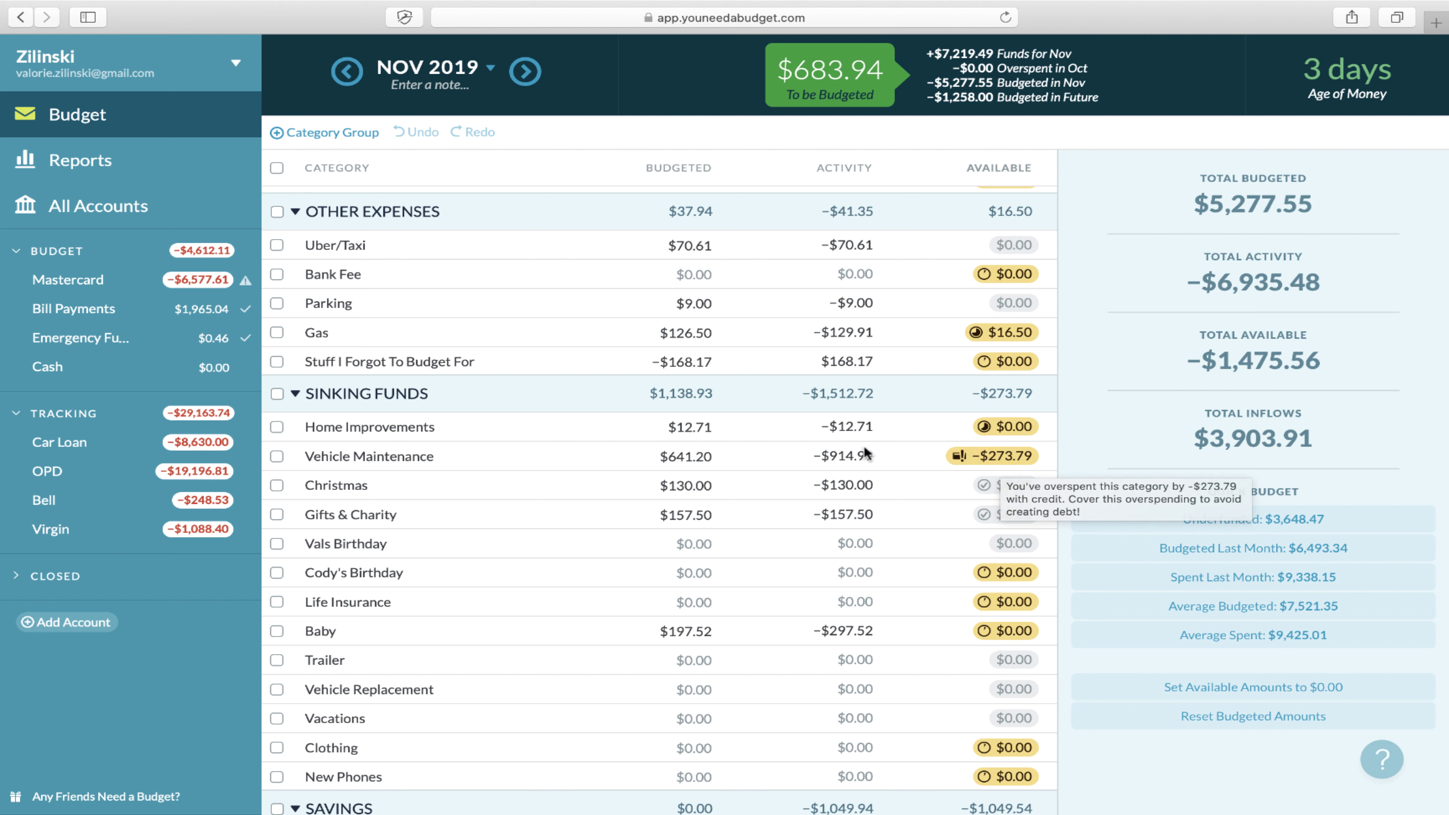
click(670, 455)
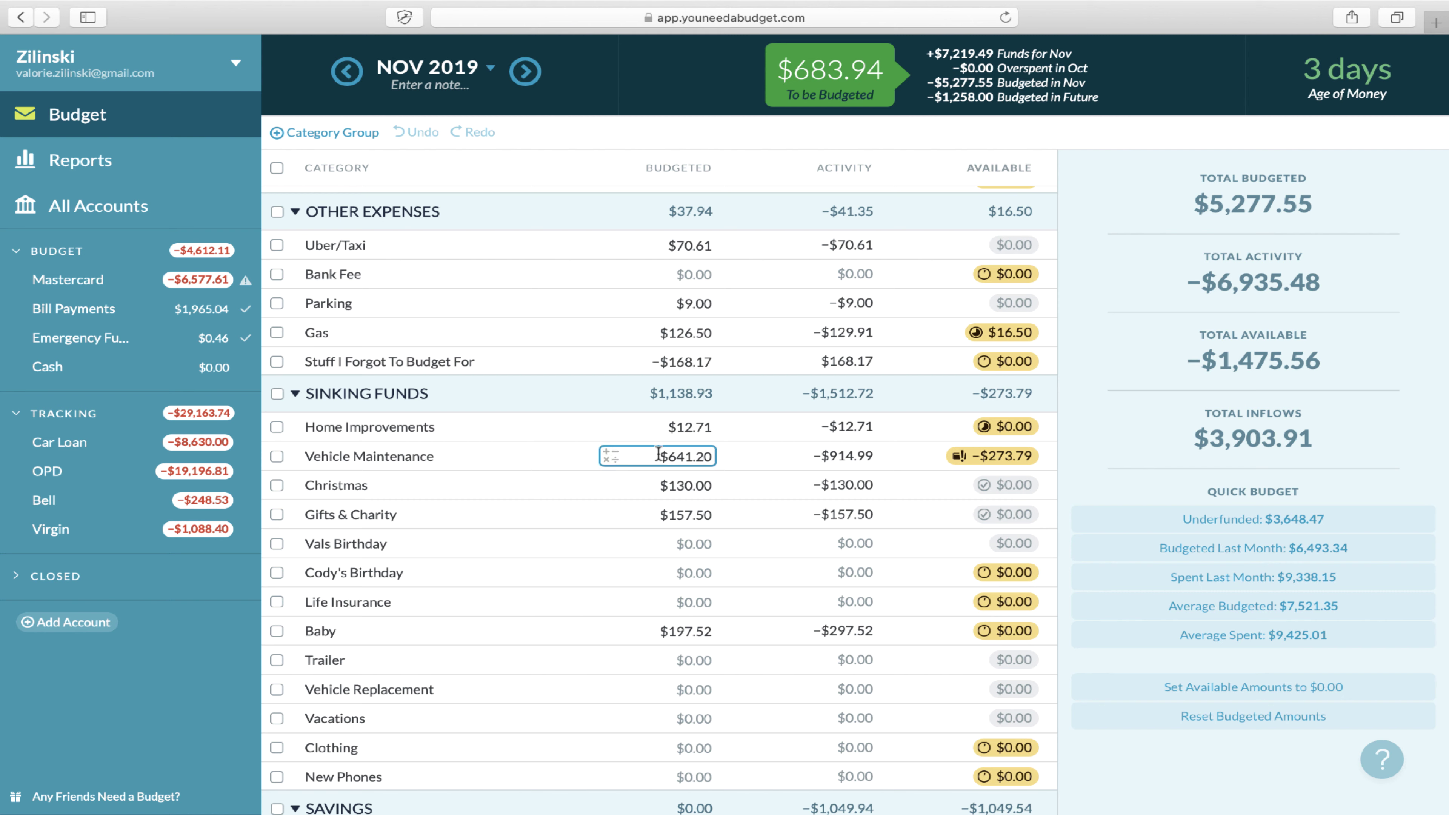
key(Return)
click(720, 448)
key(Return)
Glance at the October 2019 budget, return to November, and recheck Vehicle Maintenance without changes.
click(347, 71)
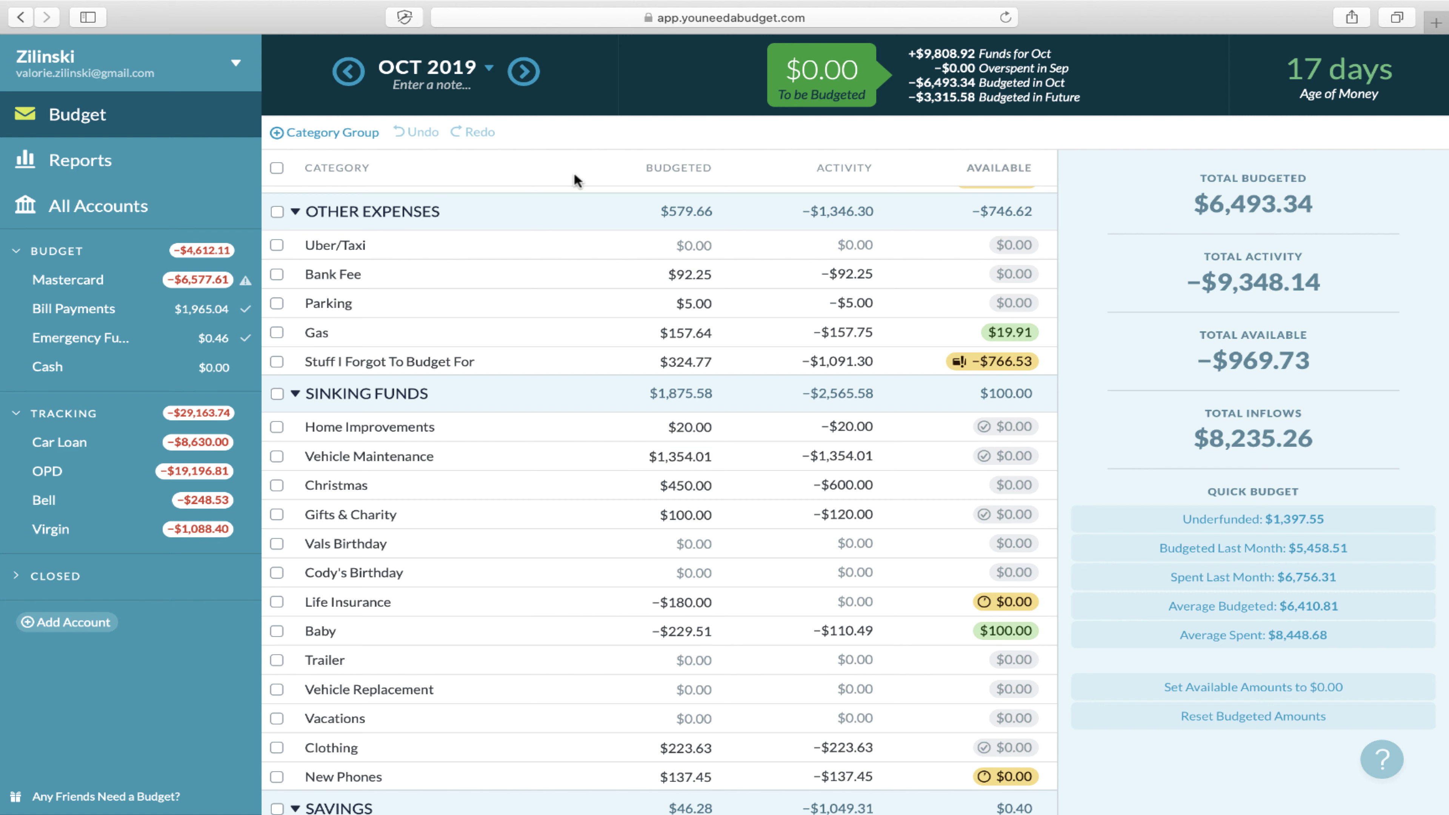
click(522, 80)
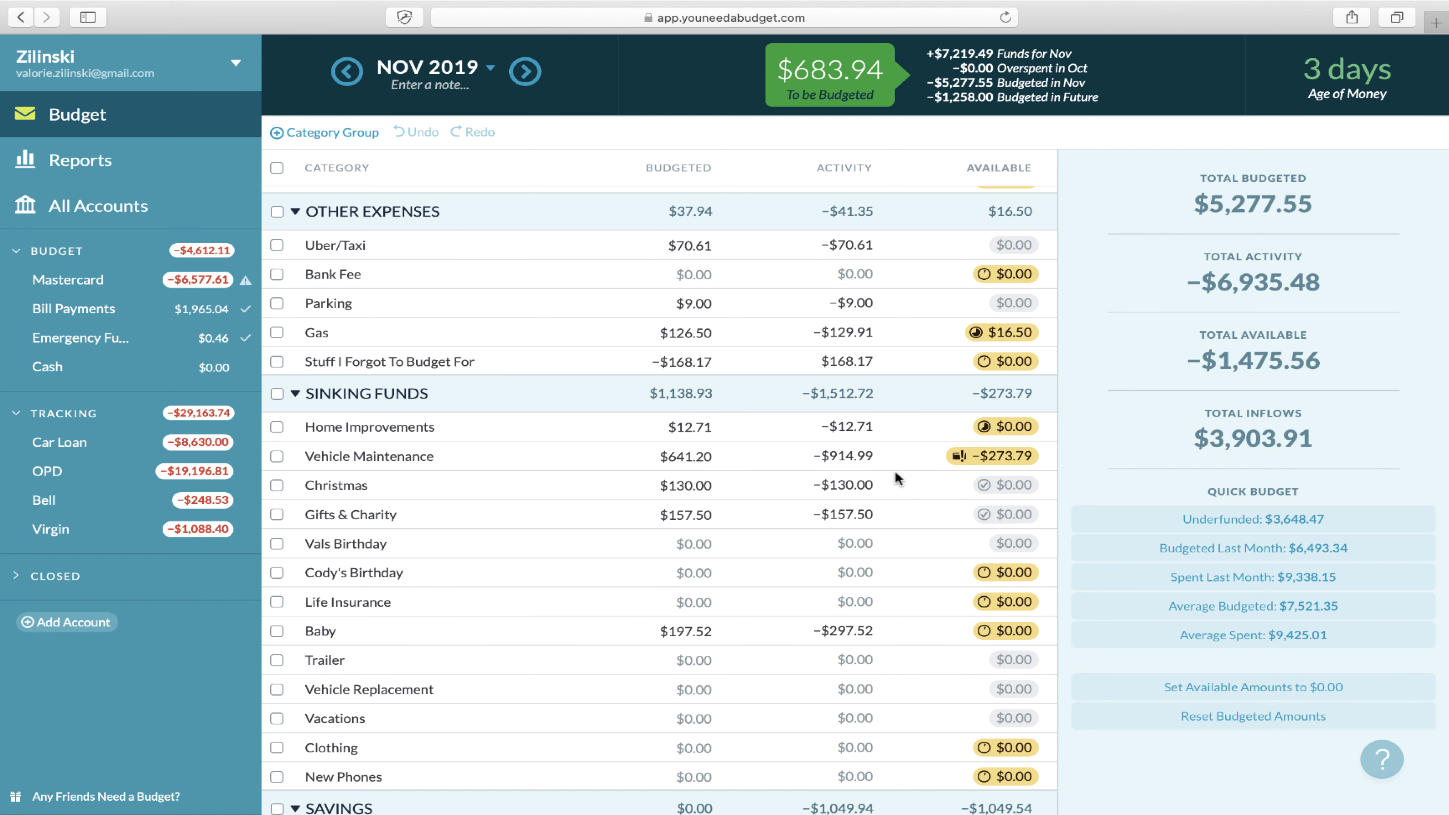
scroll(895, 474, down, 3)
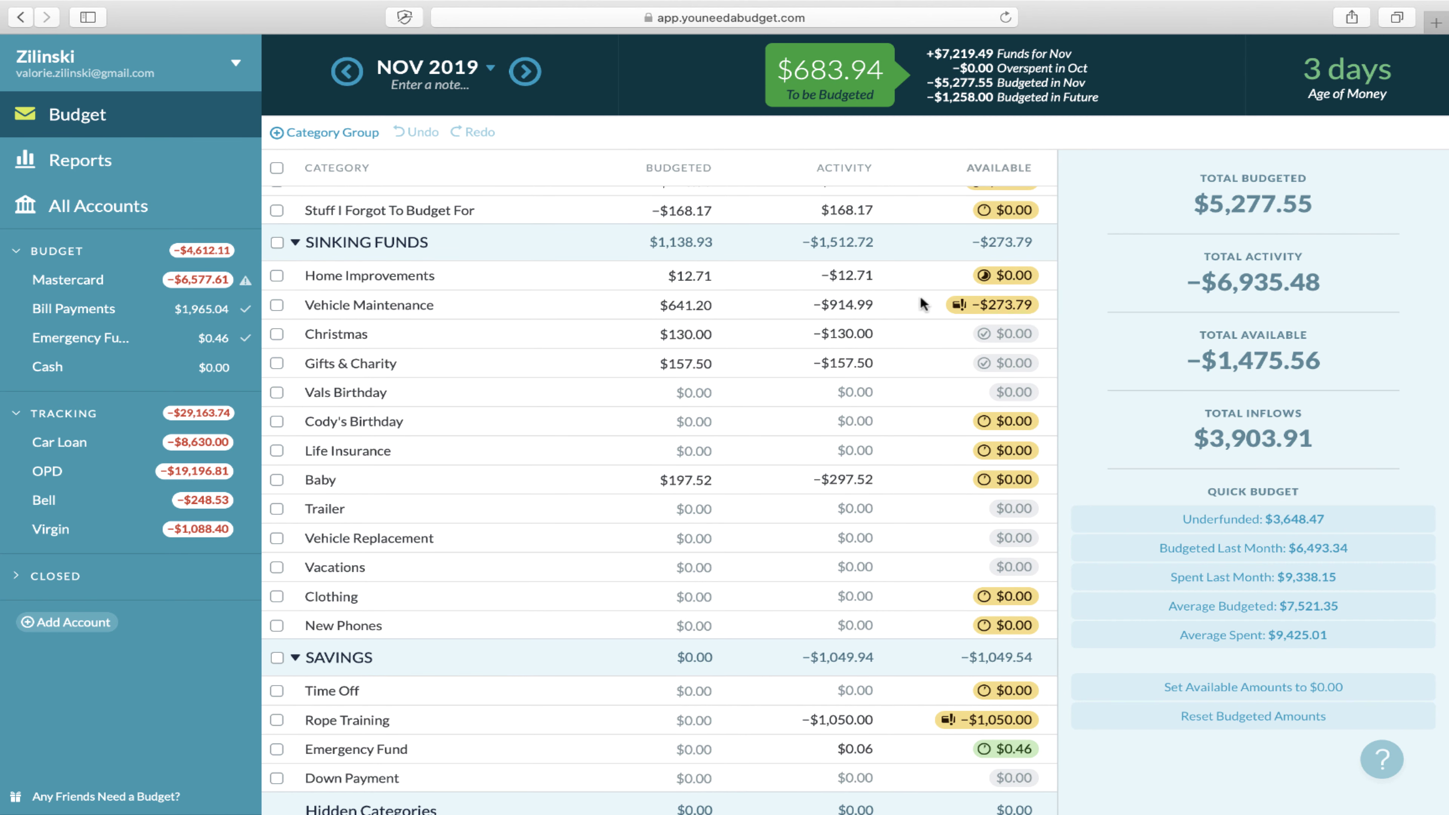
click(698, 299)
key(Return)
Append +20 to Groceries Wk 4's 89.70, making it $109.70 budgeted.
scroll(914, 403, down, 1)
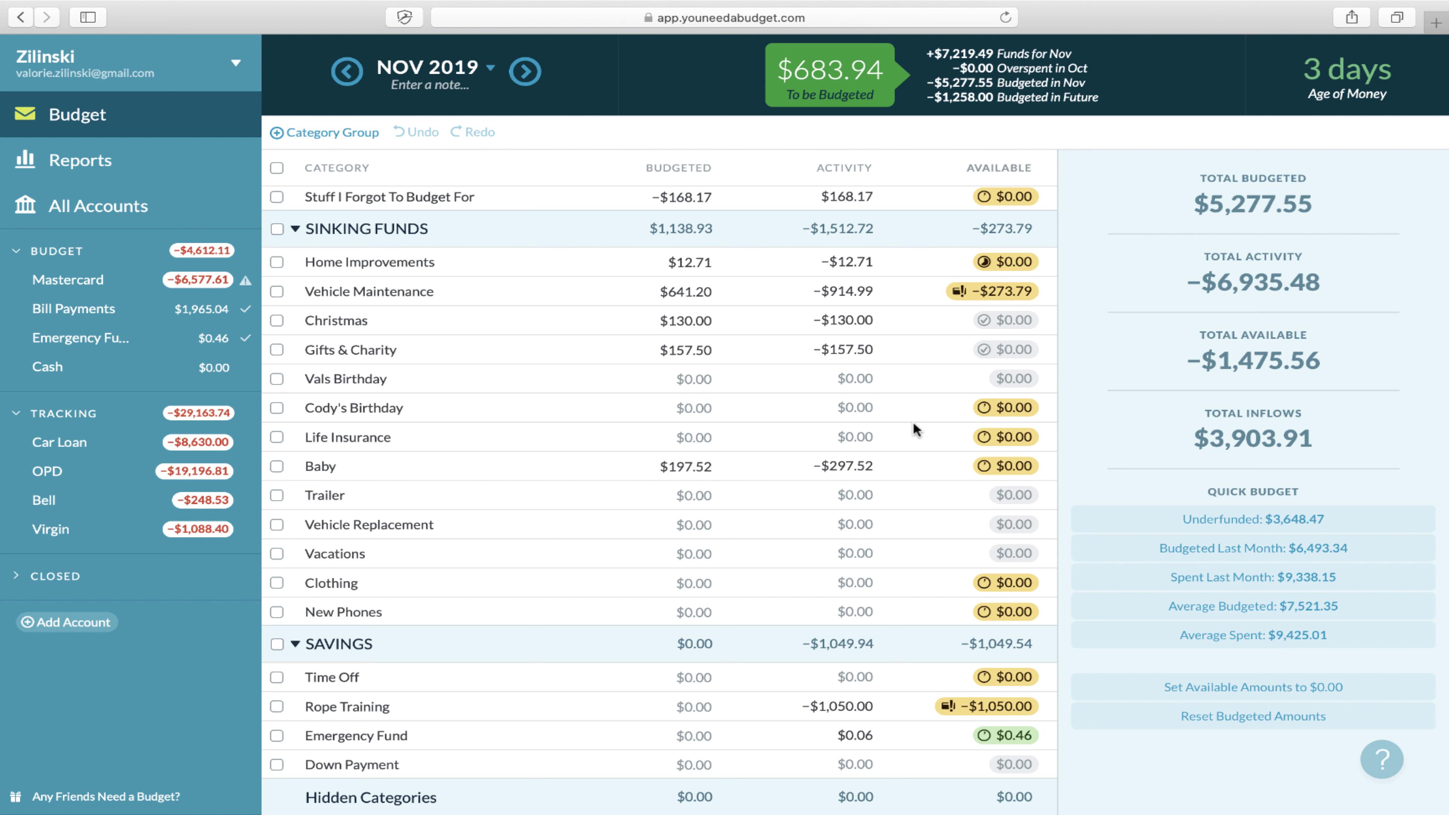
scroll(913, 426, up, 15)
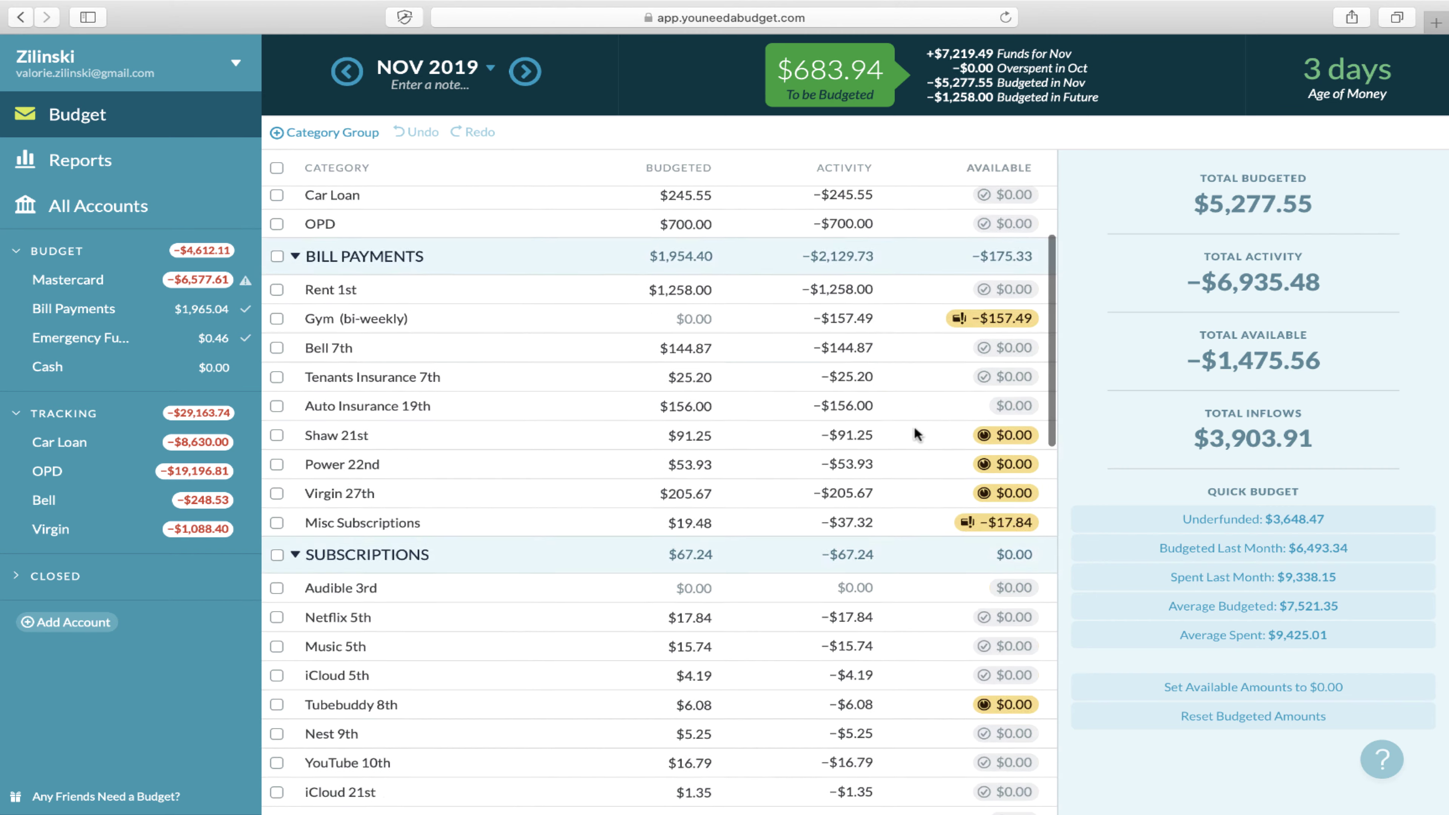
scroll(913, 425, up, 4)
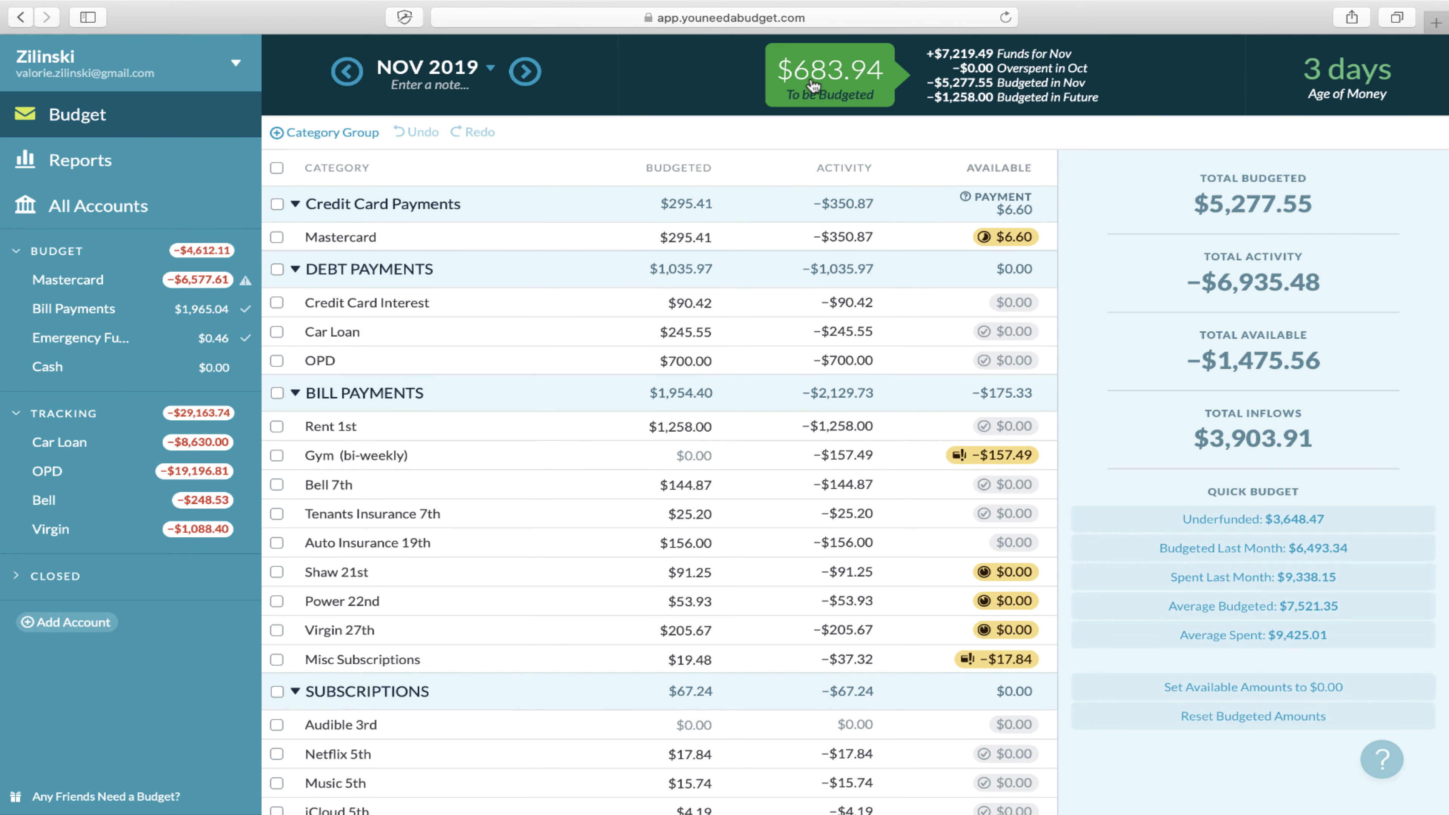
scroll(496, 372, down, 15)
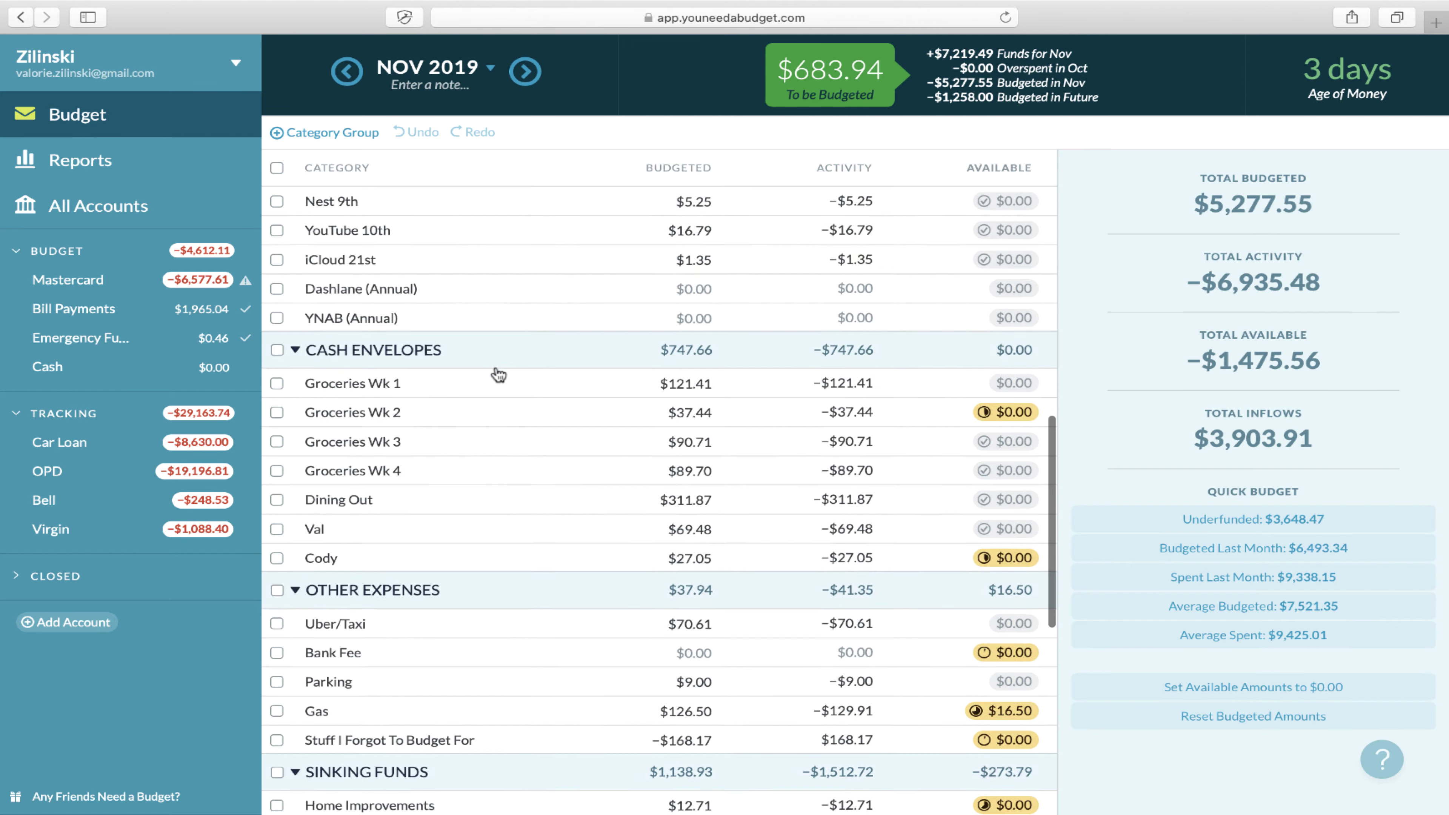
scroll(497, 371, down, 2)
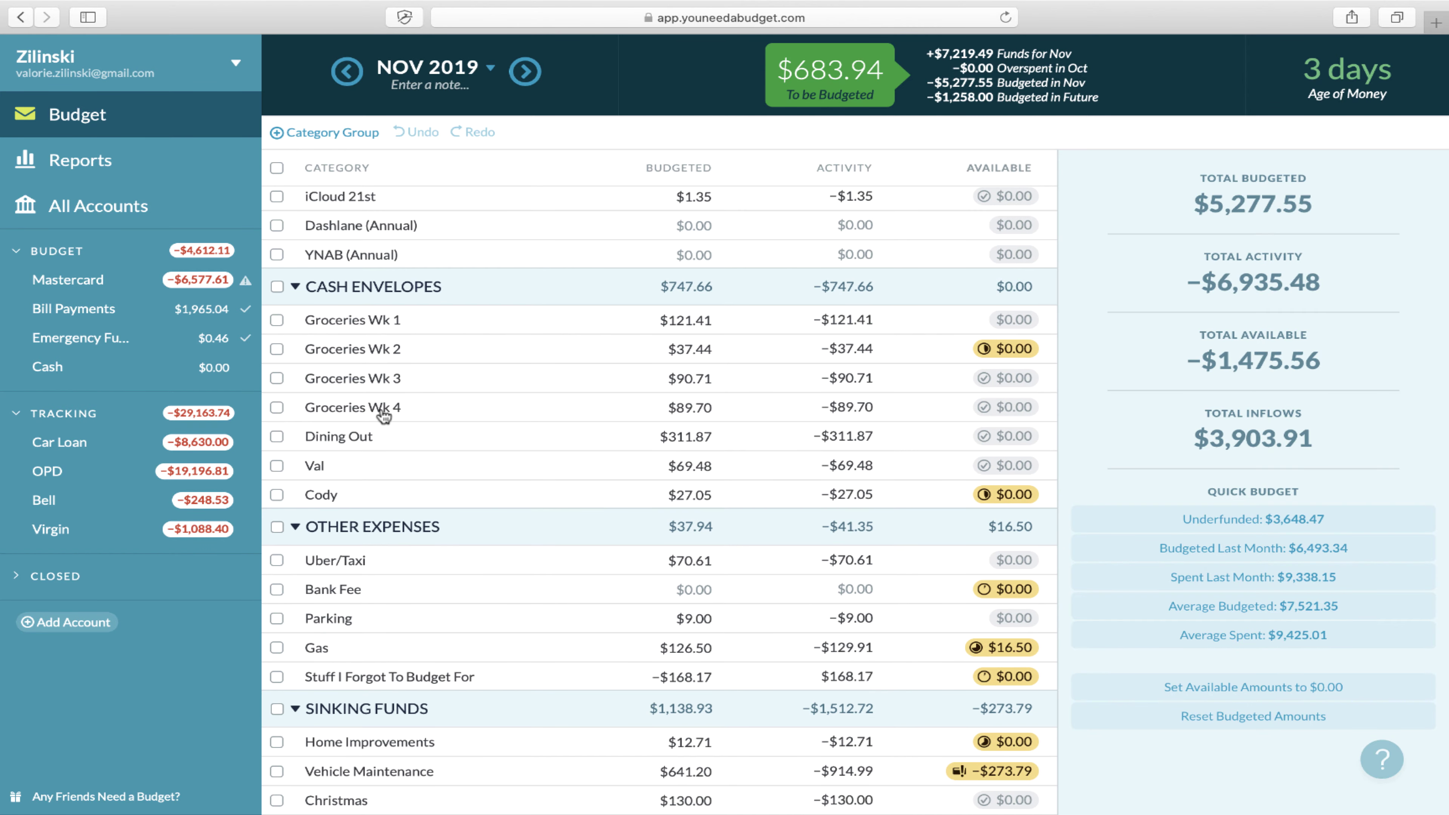
click(707, 407)
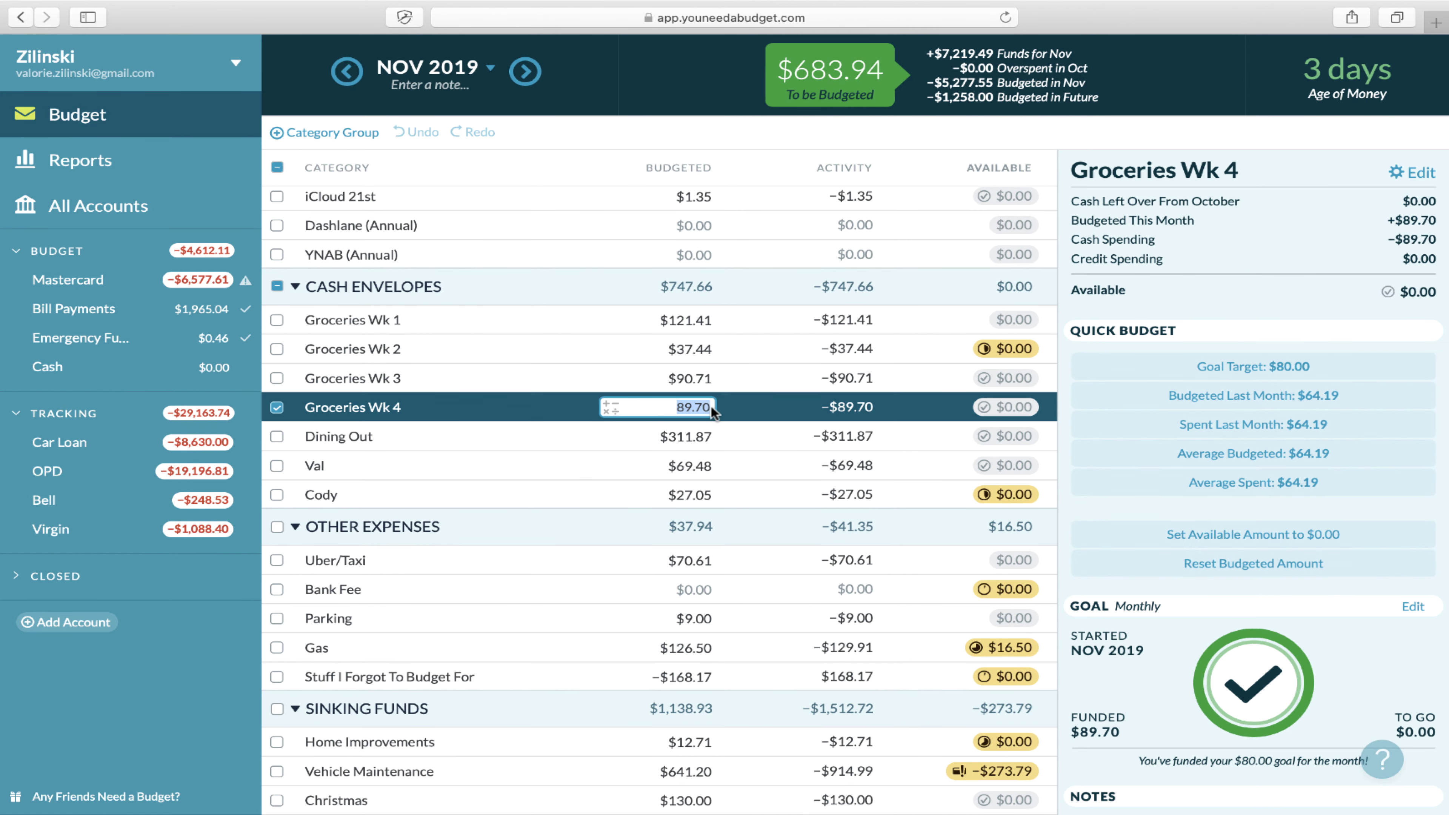
click(711, 406)
text(+20)
key(Return)
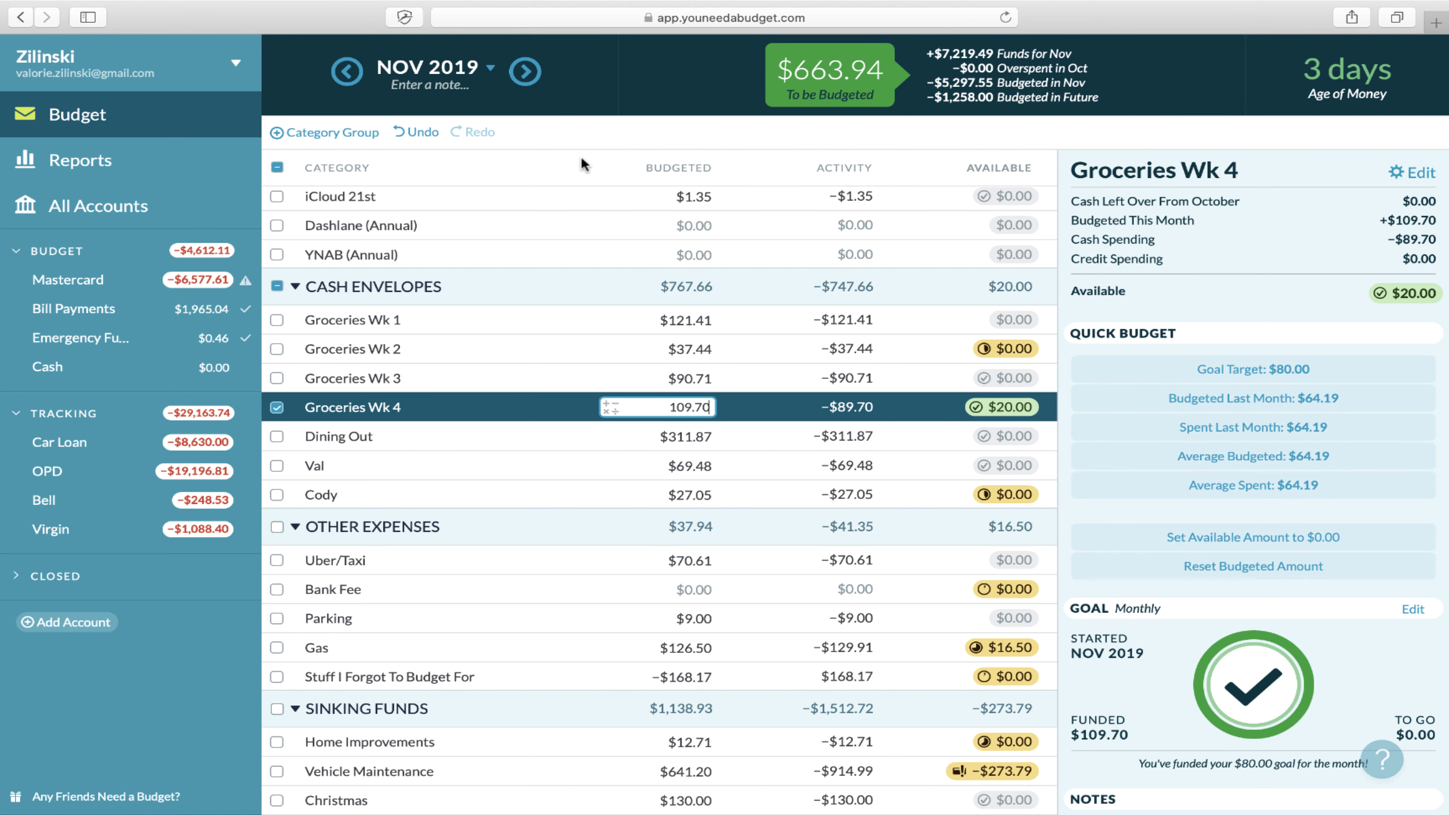
click(525, 71)
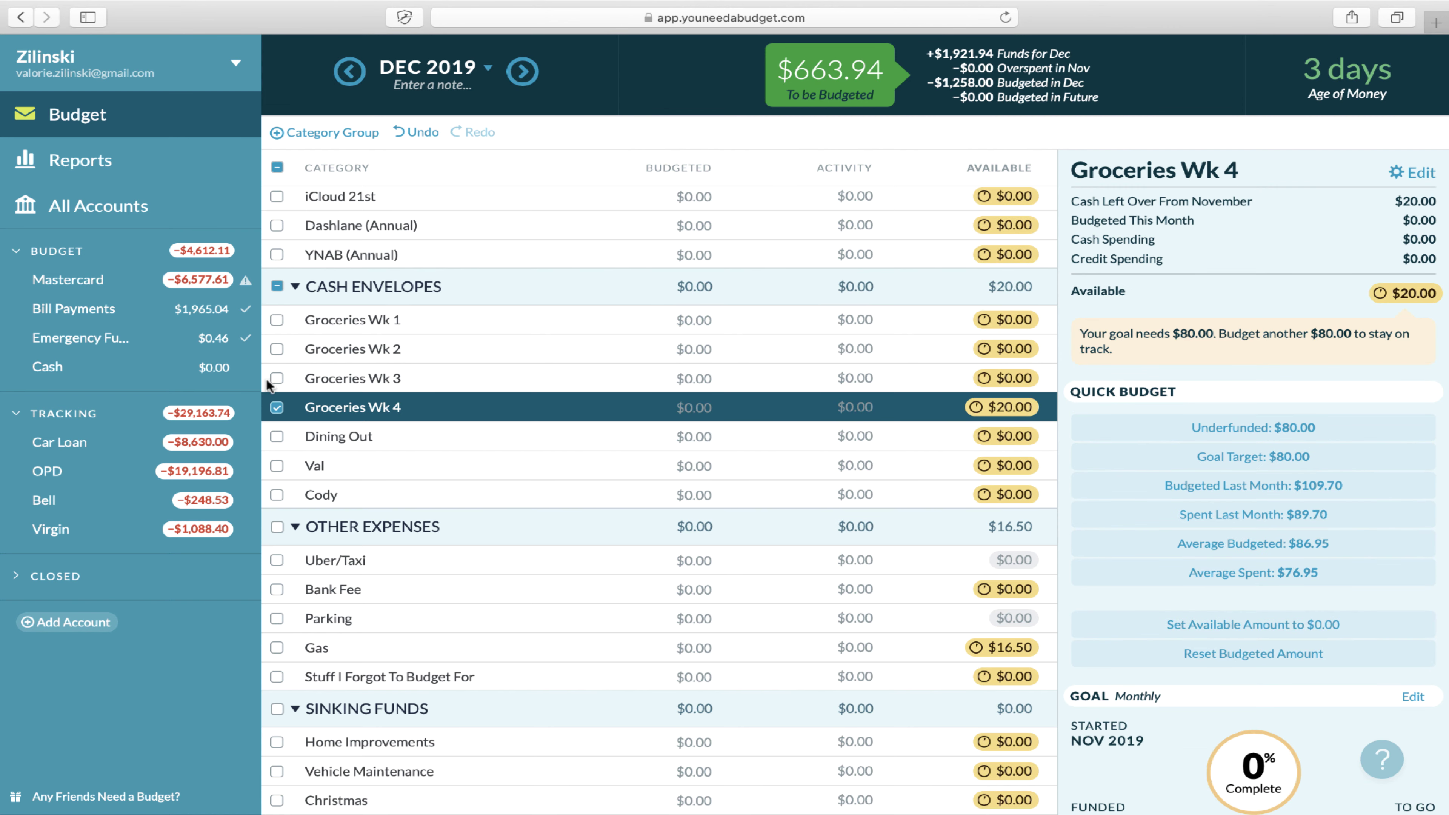
click(277, 406)
scroll(539, 365, up, 10)
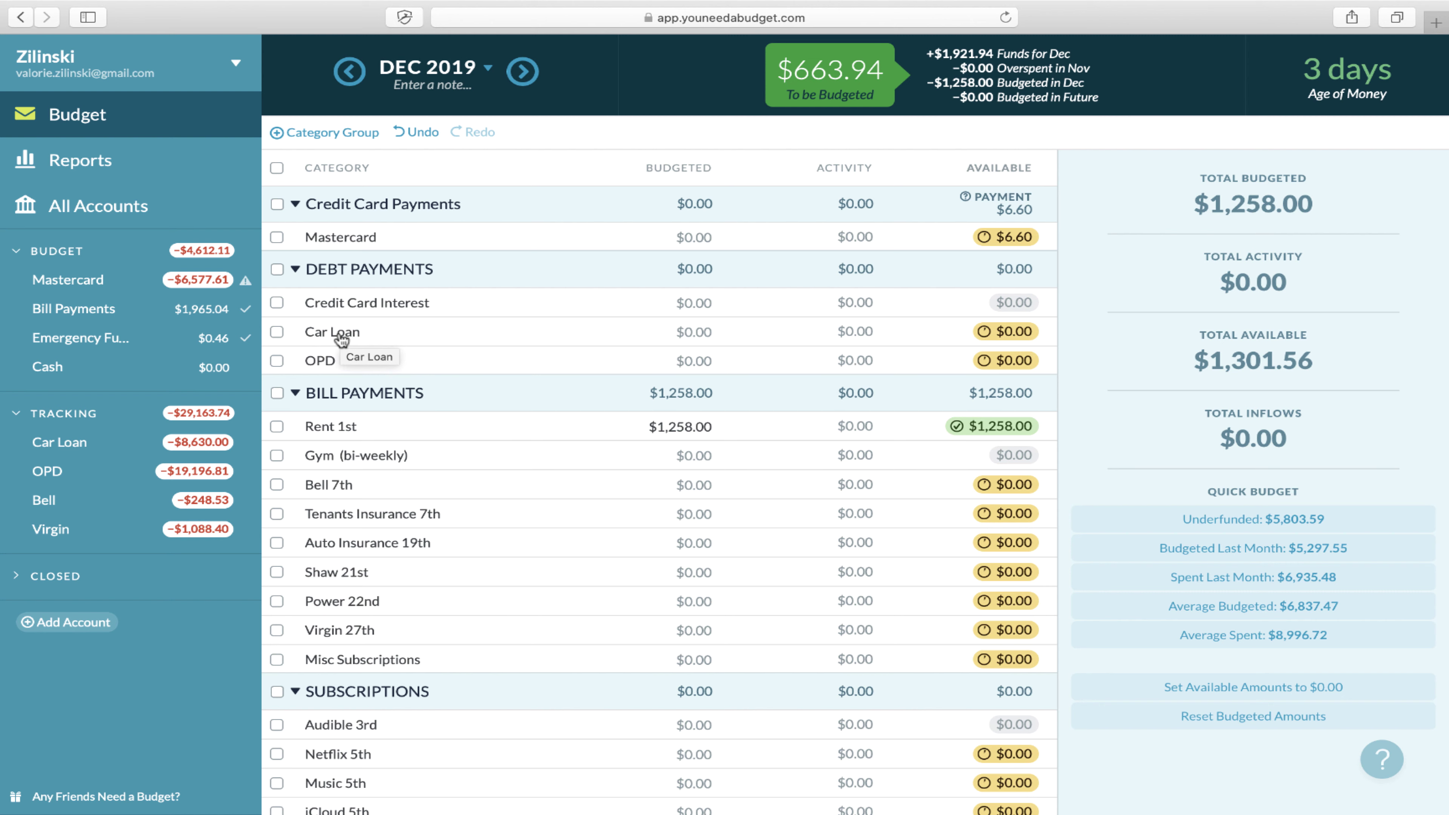
click(704, 333)
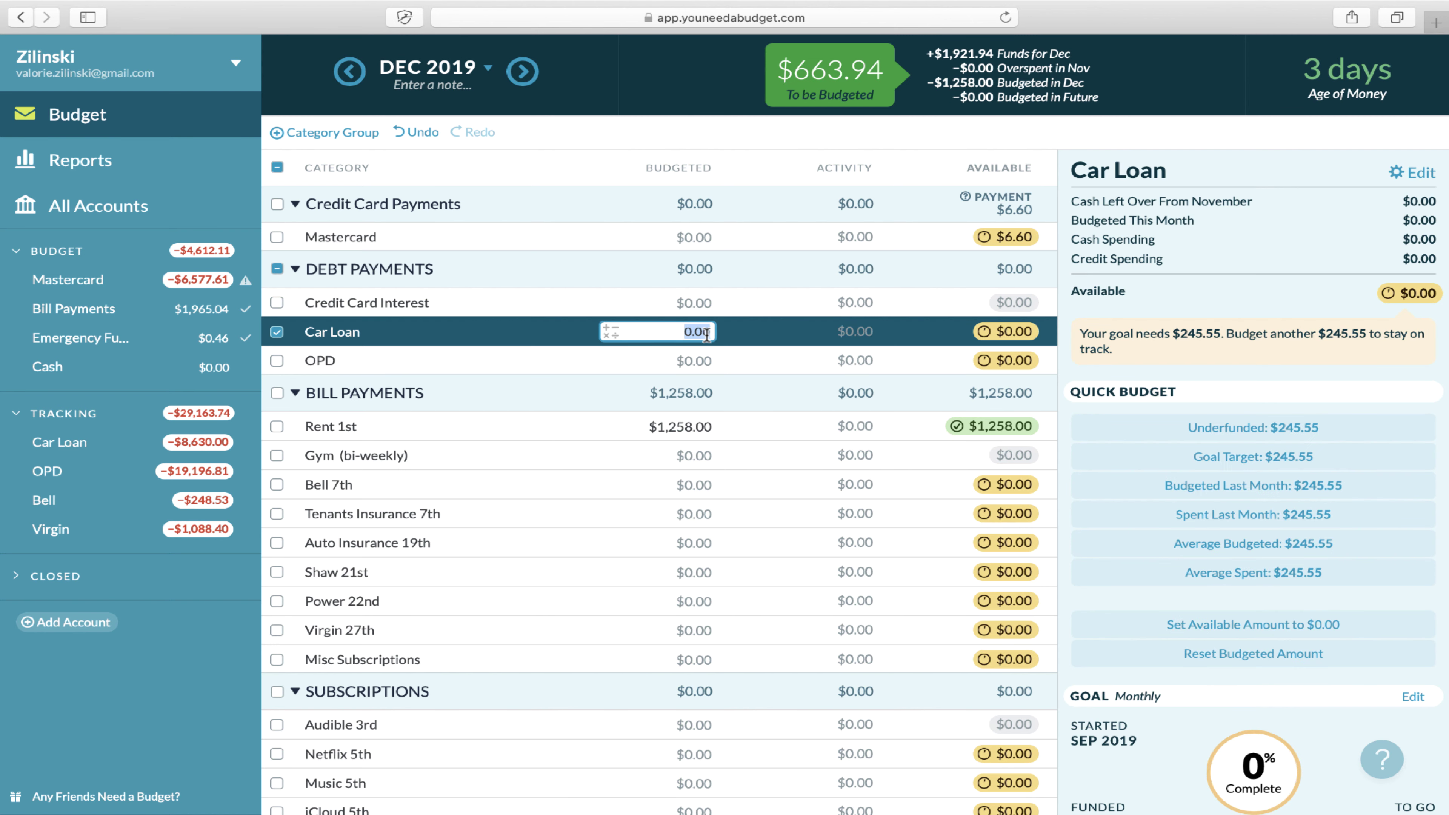
click(1244, 428)
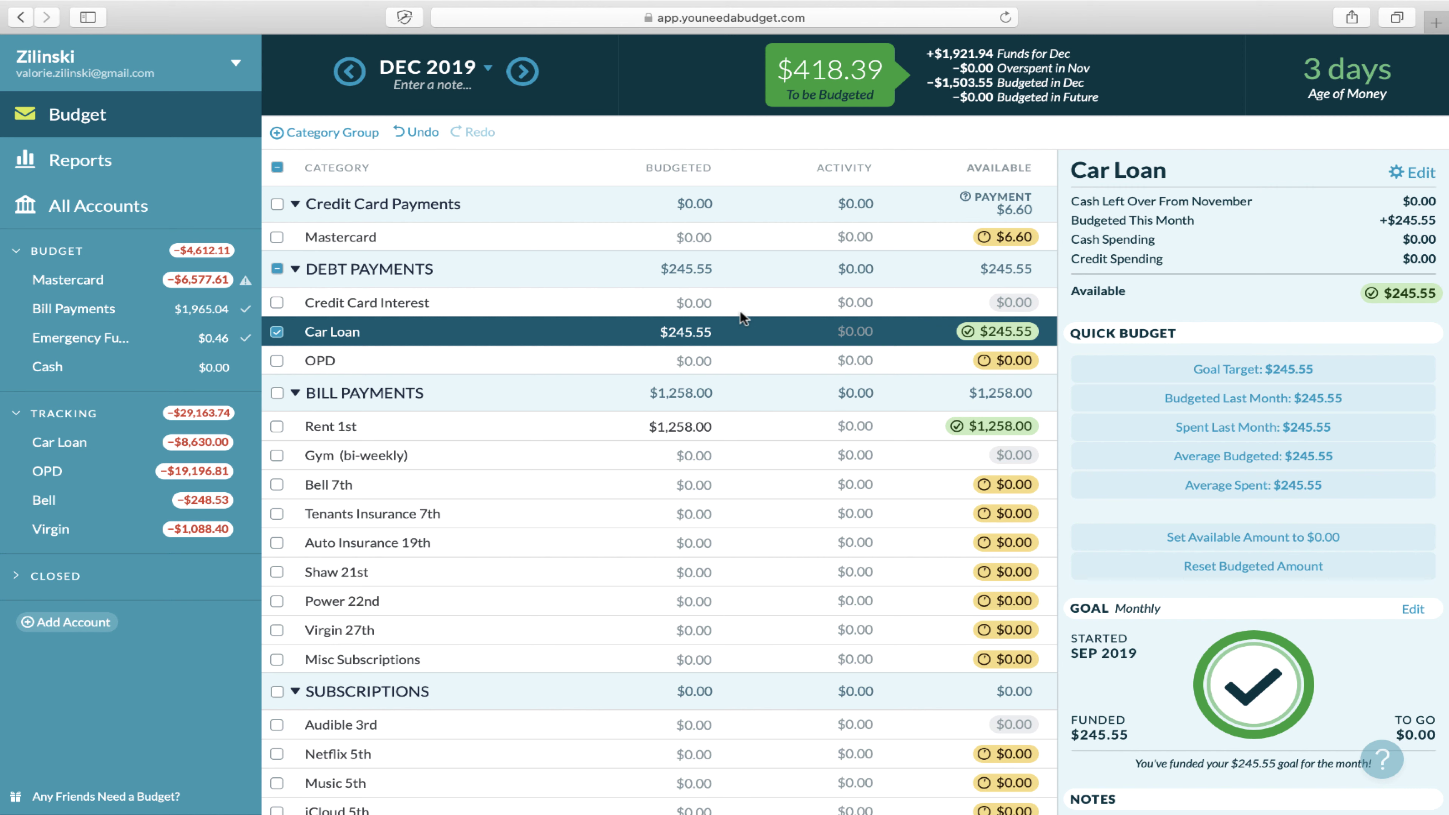
click(701, 324)
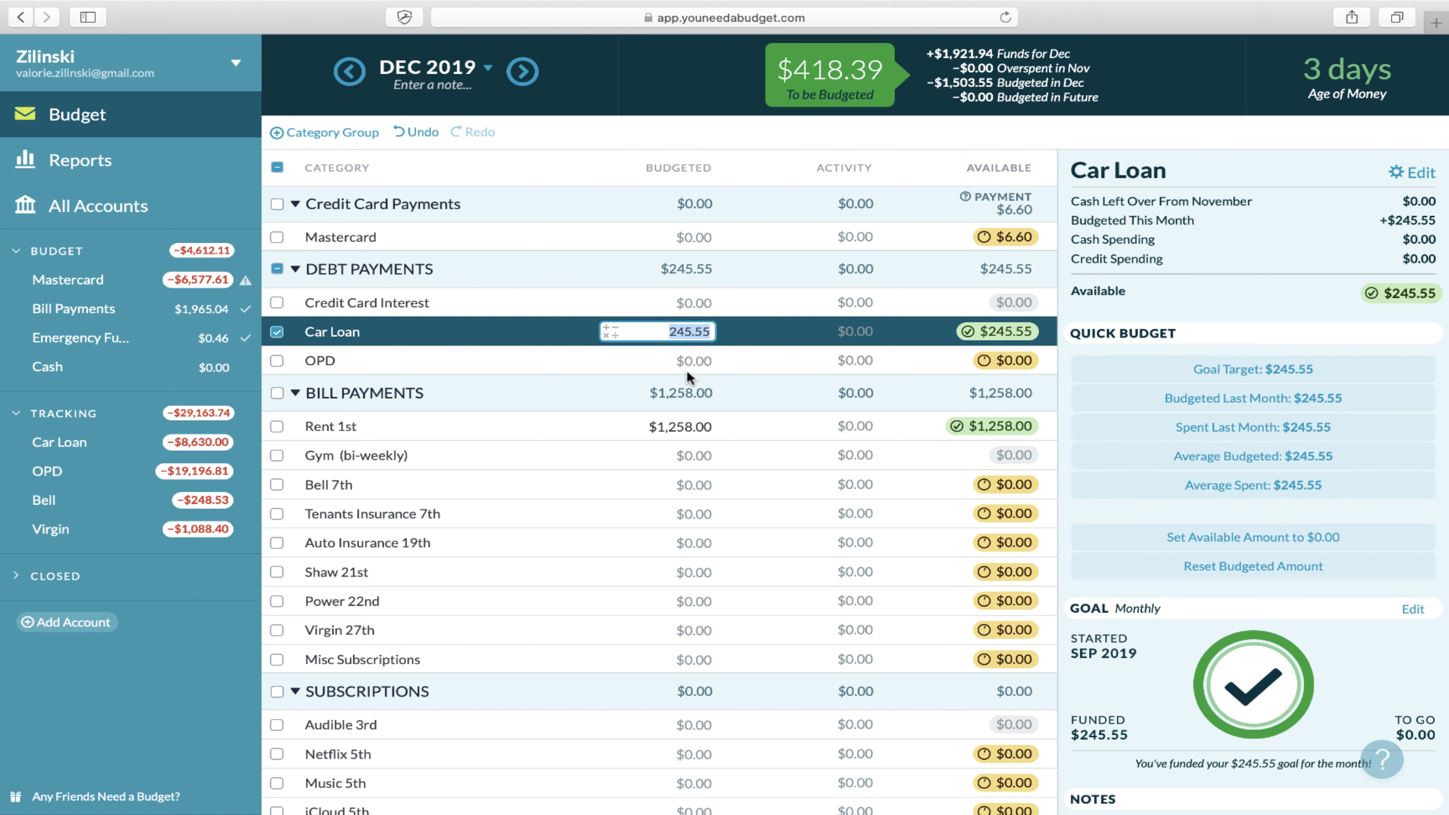
click(686, 370)
click(708, 322)
click(349, 71)
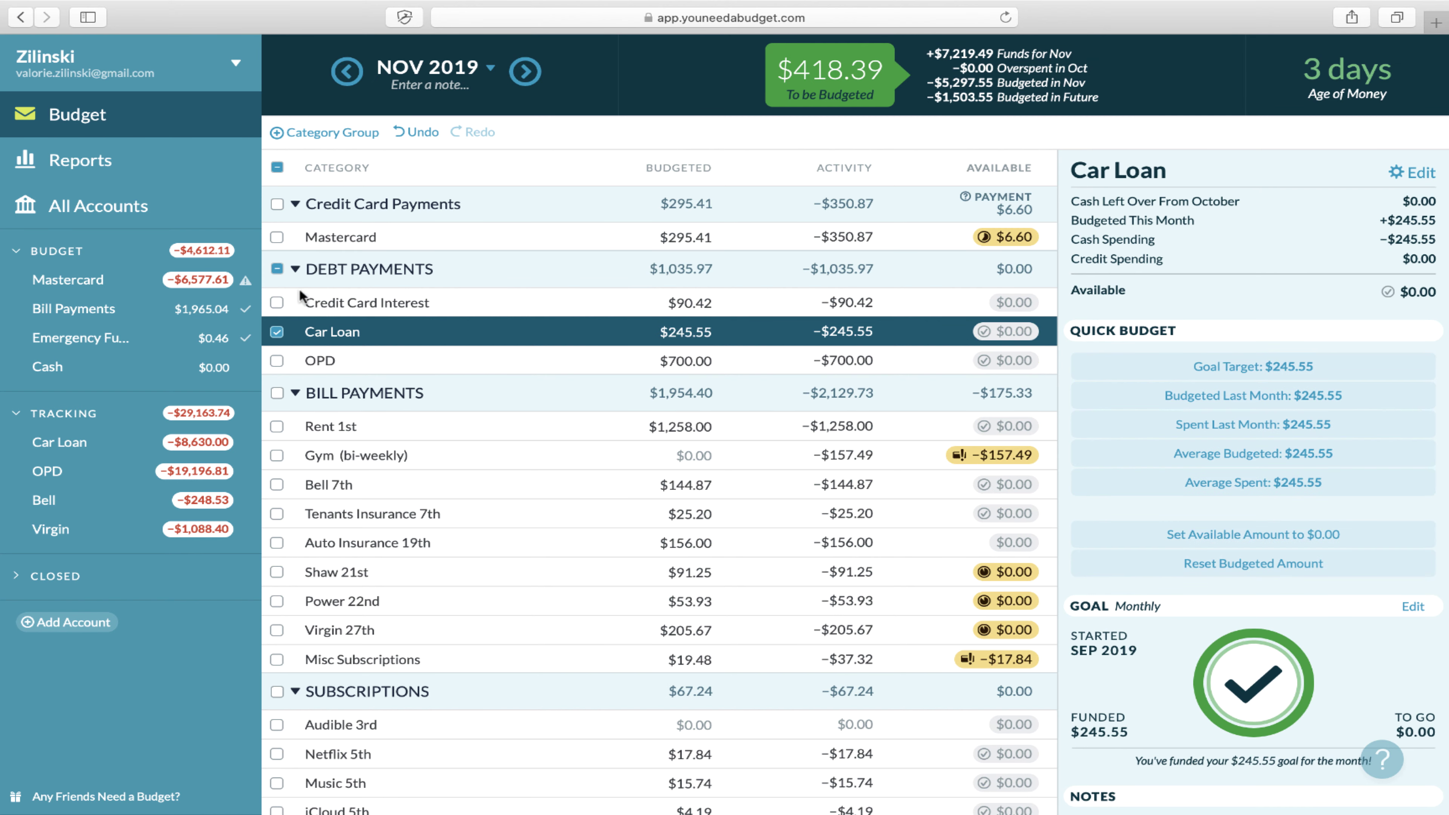
click(277, 332)
scroll(702, 444, down, 2)
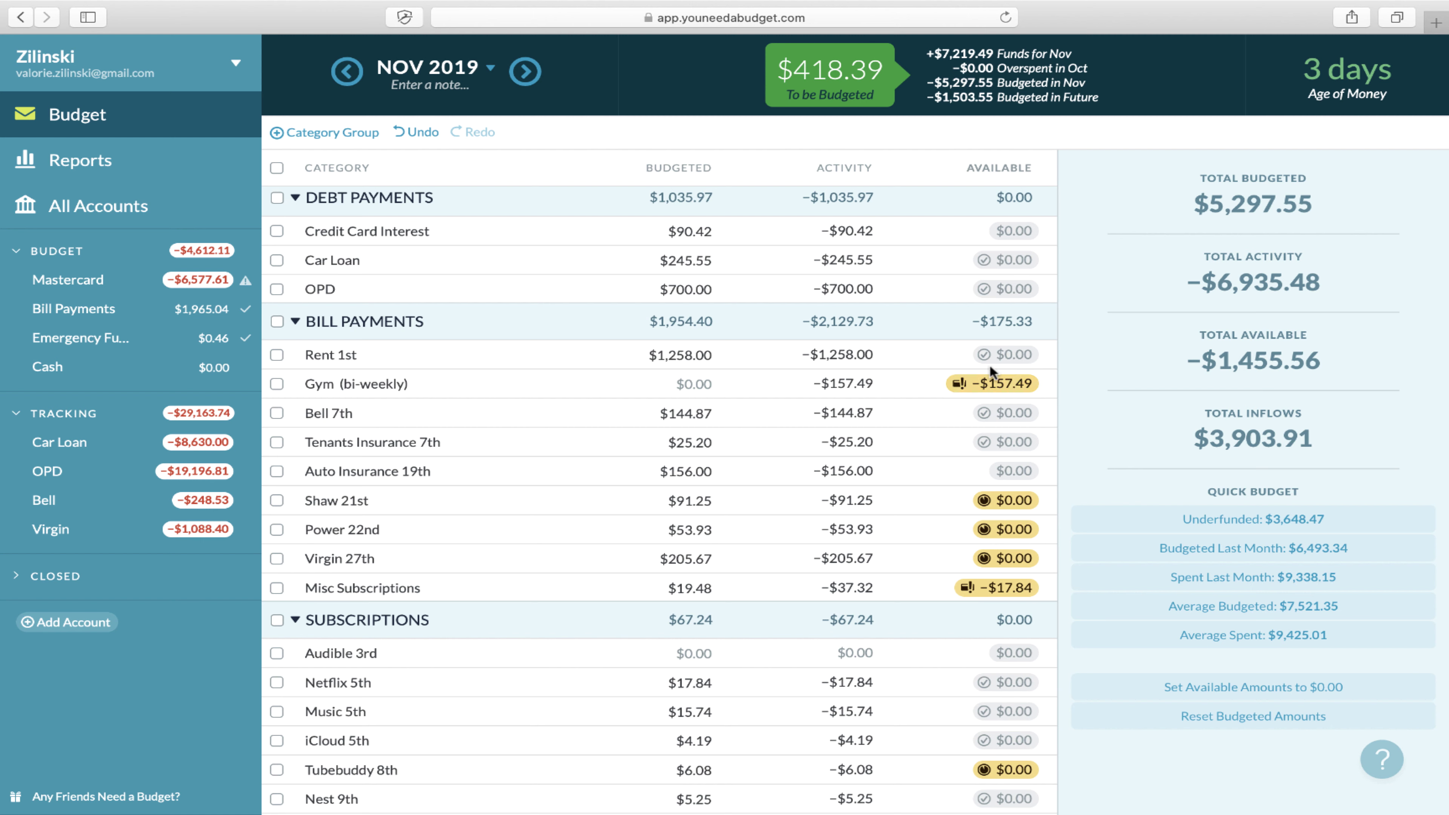
Switch to December 2019 and check Car Loan ($245.55) and Rent 1st ($1,258.00), leaving both unchanged.
click(520, 86)
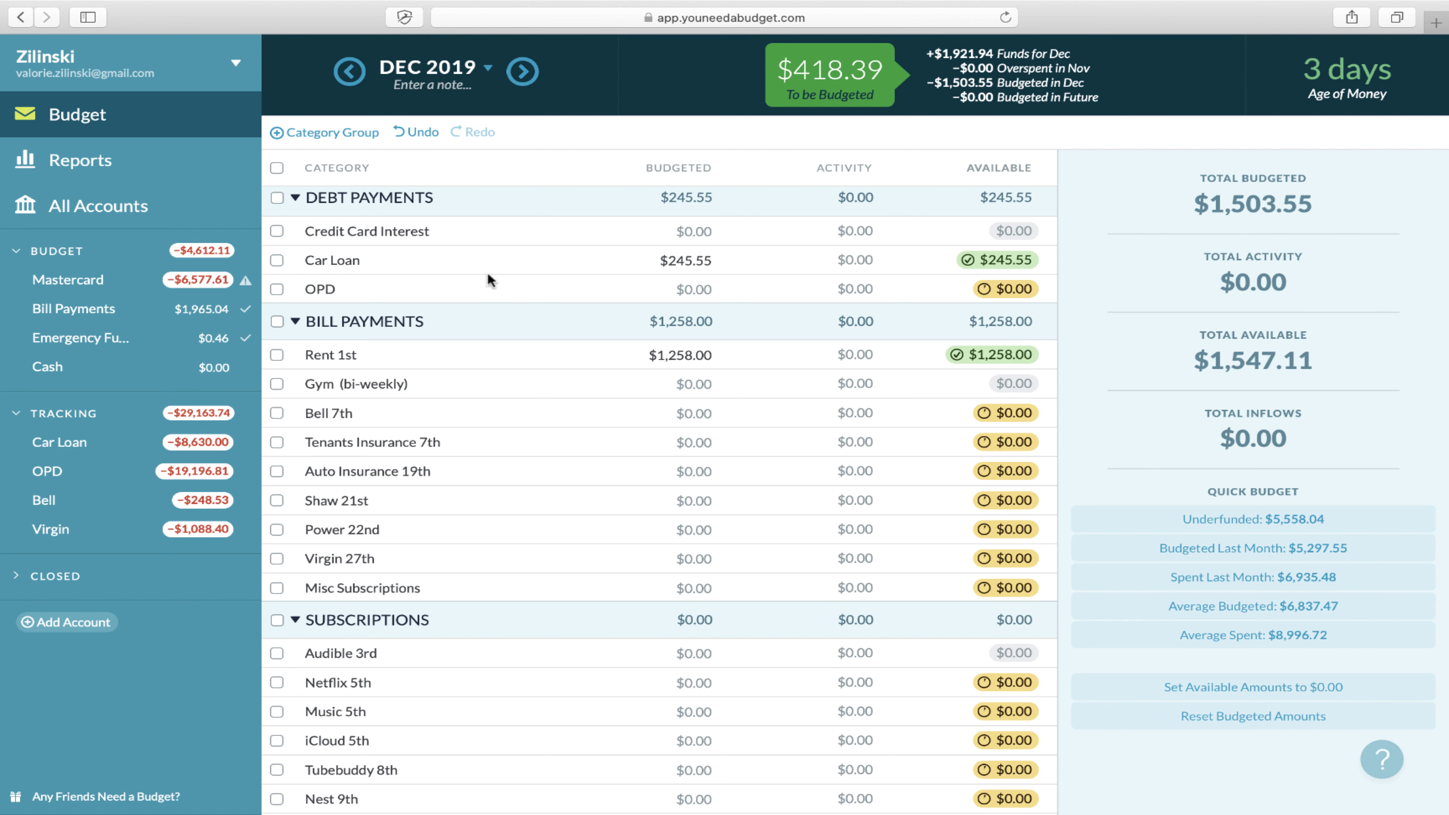
click(673, 263)
key(Return)
click(671, 257)
scroll(684, 254, down, 1)
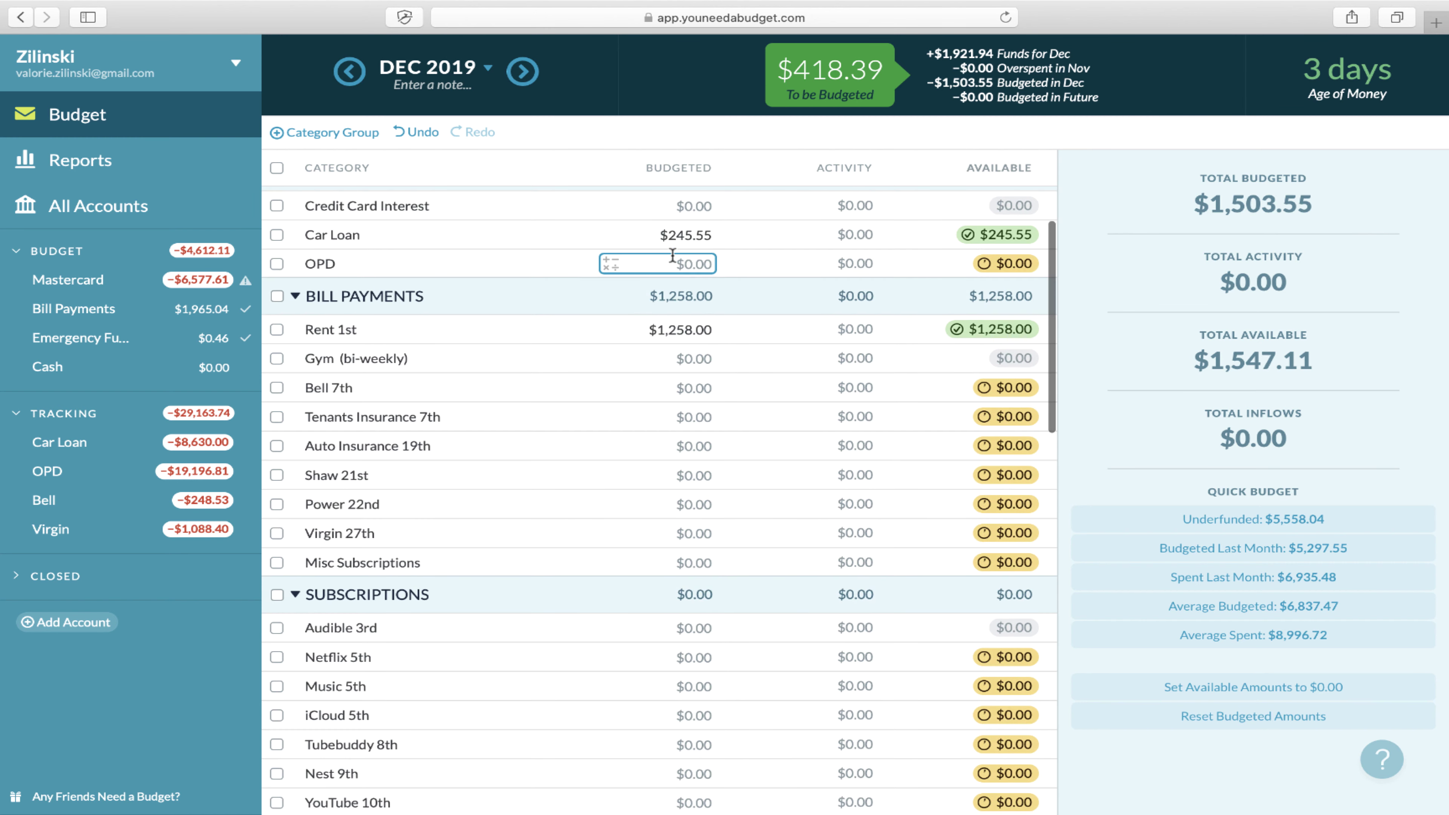
click(692, 260)
click(684, 336)
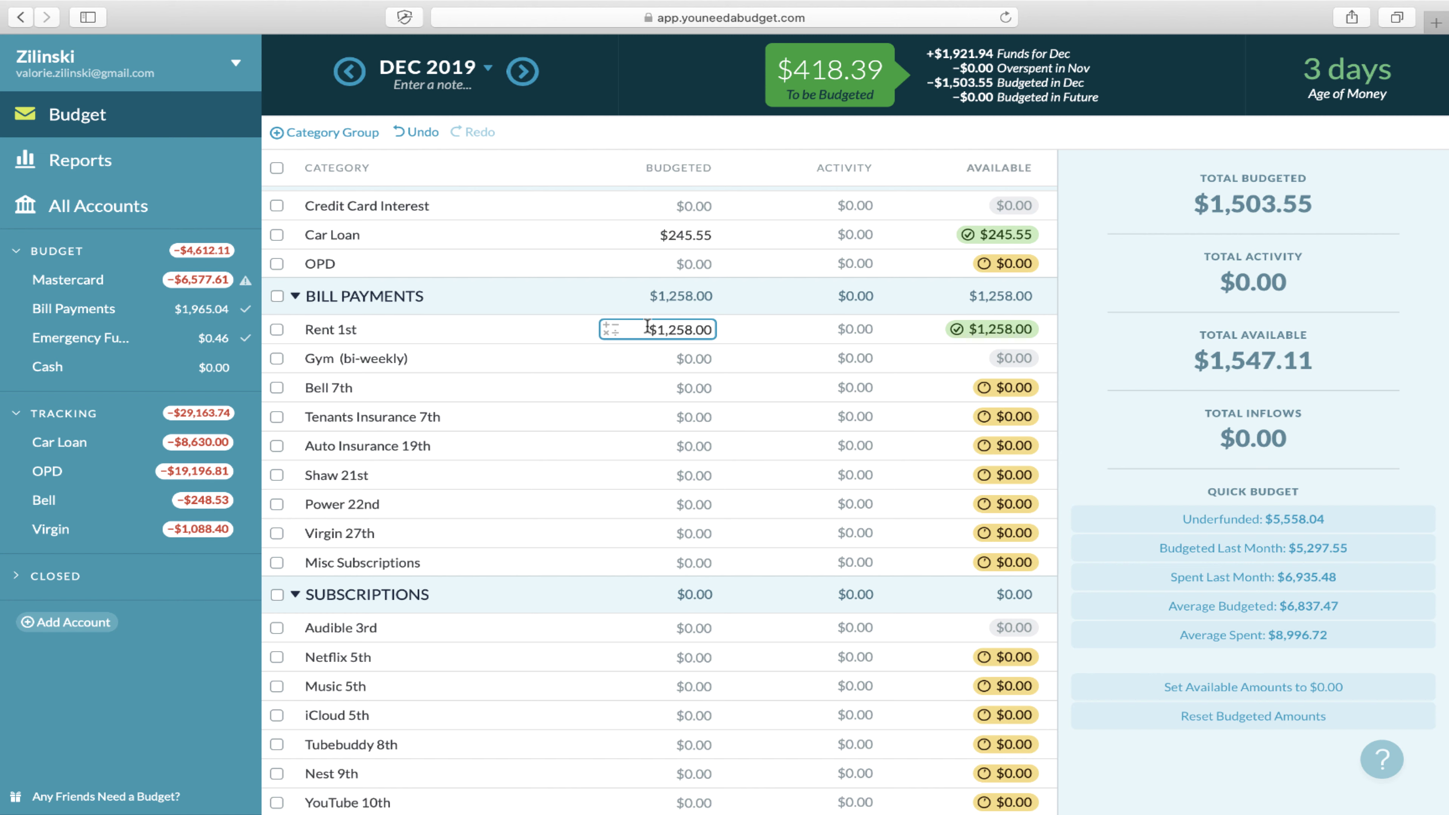
key(Return)
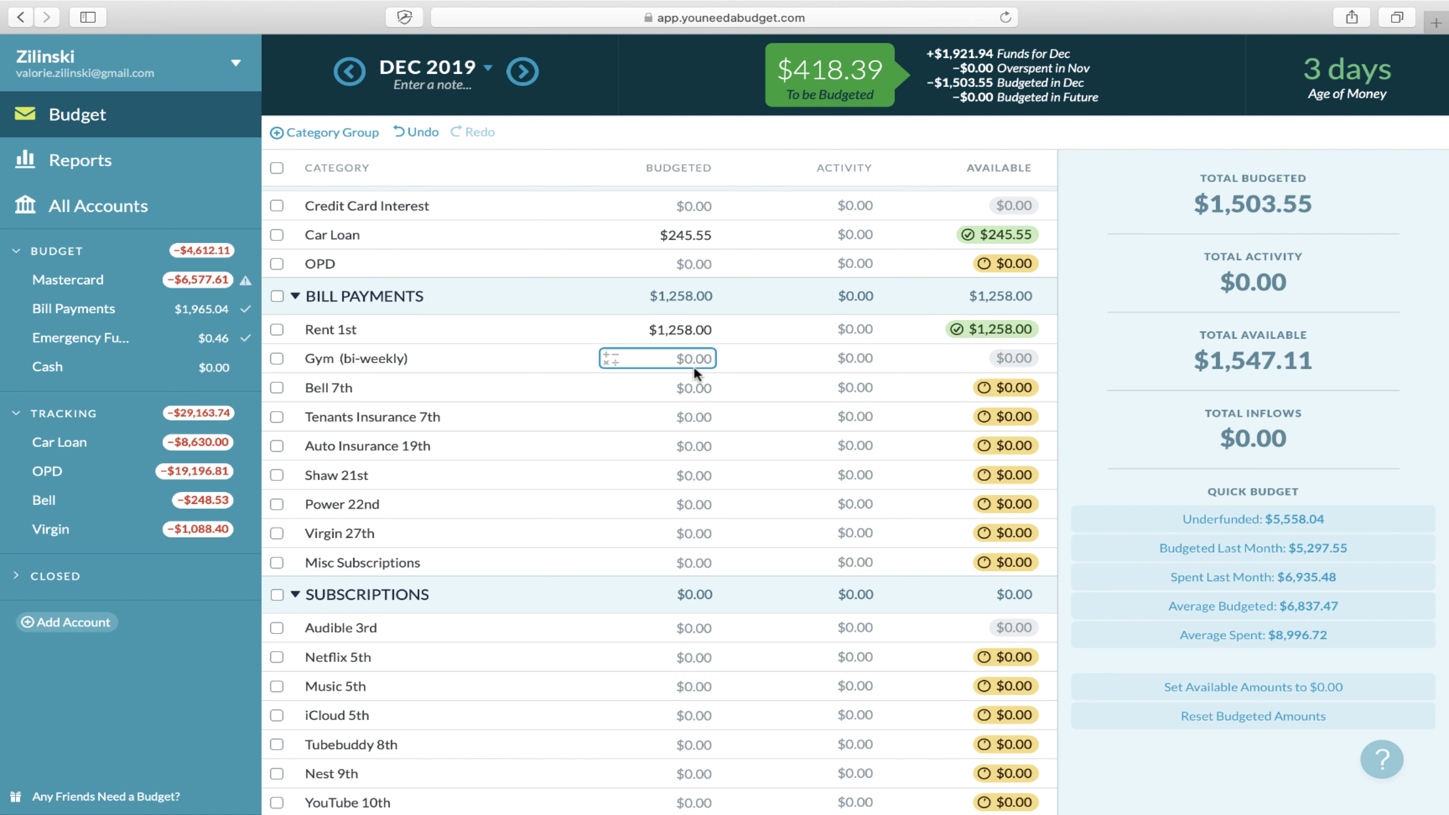
Review Bell 7th, Tenants Insurance 7th and Netflix 5th amounts, ending on Groceries Wk 1's budgeted cell.
click(691, 382)
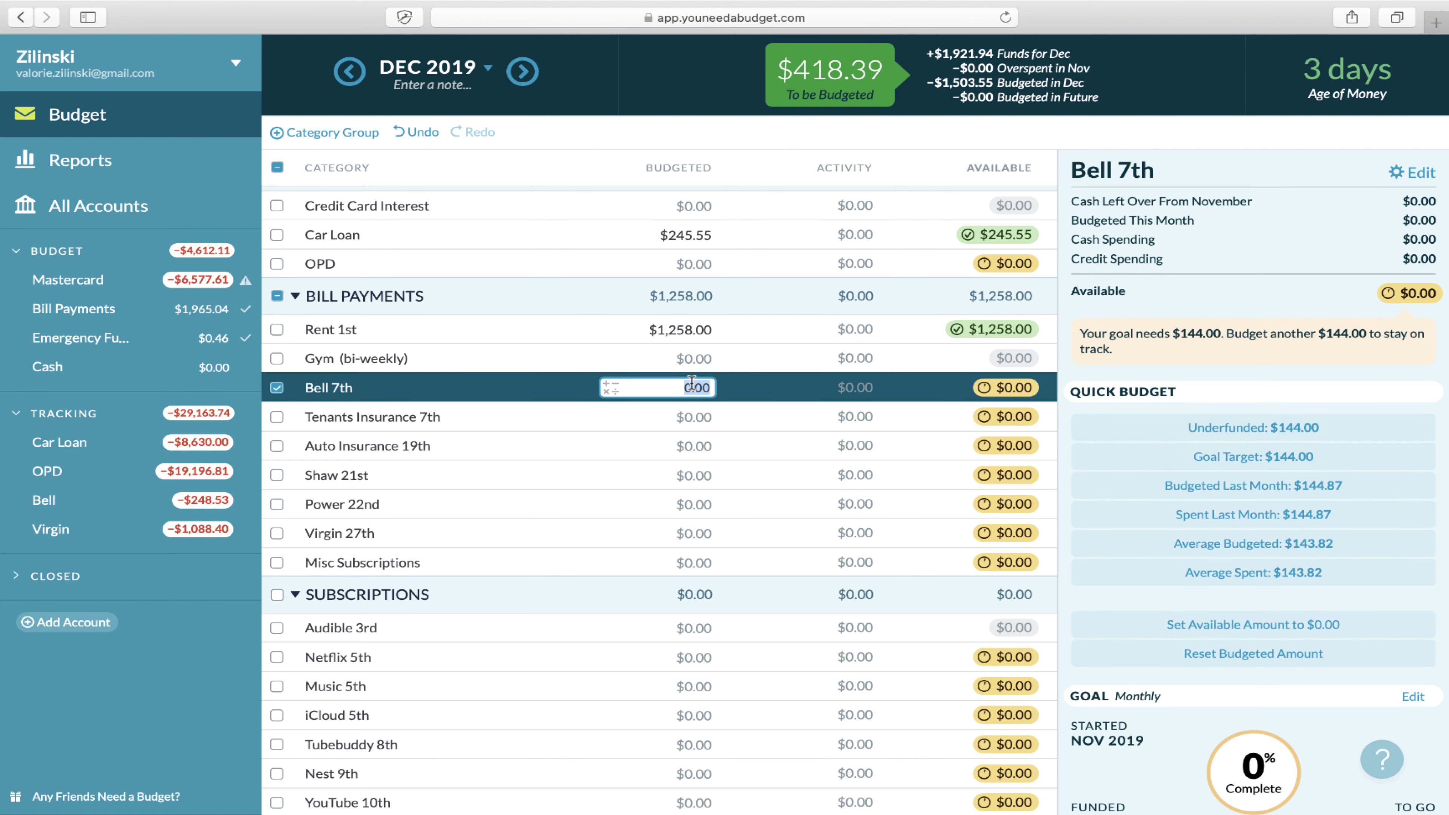
click(695, 416)
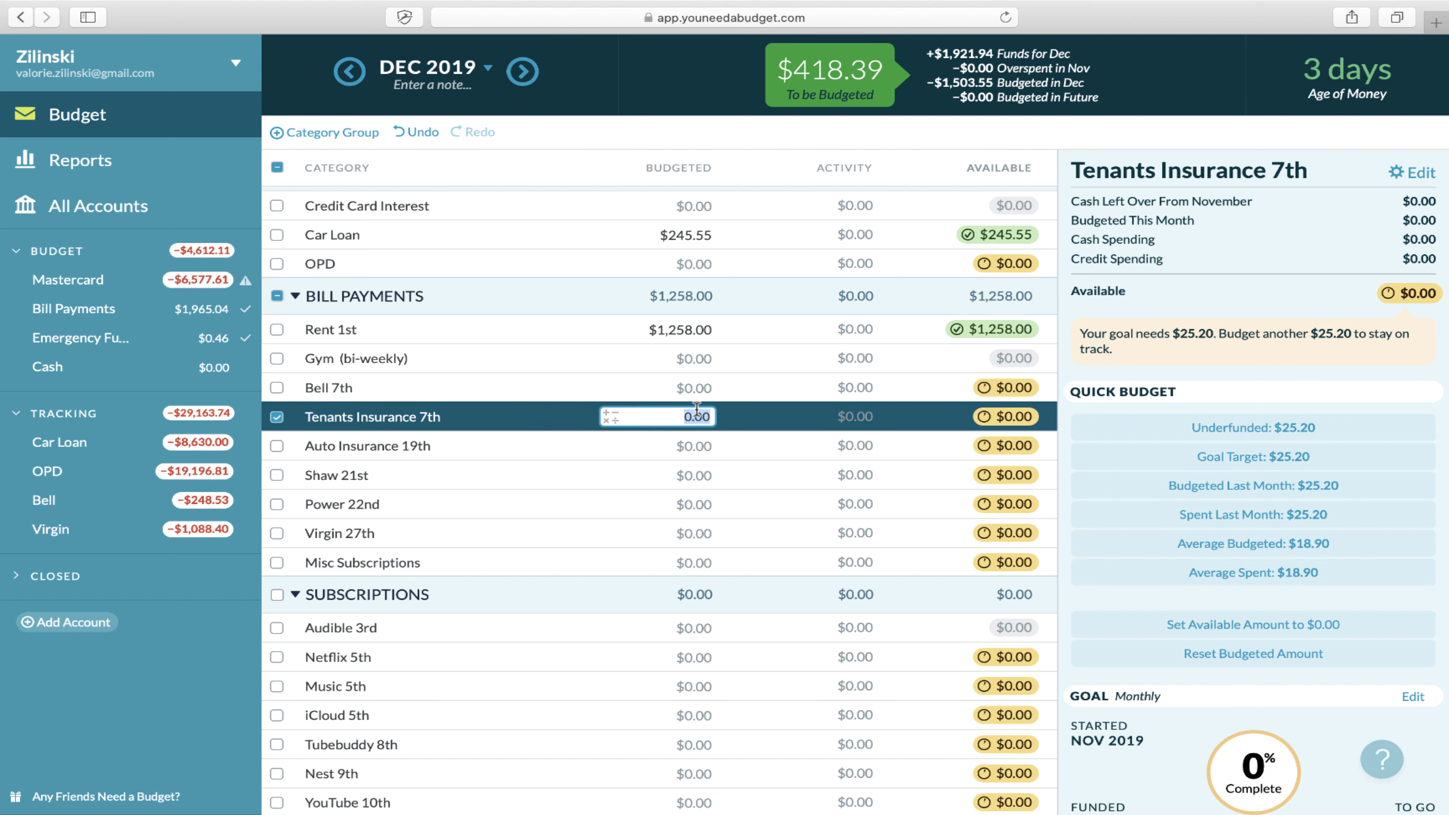
click(702, 390)
click(696, 417)
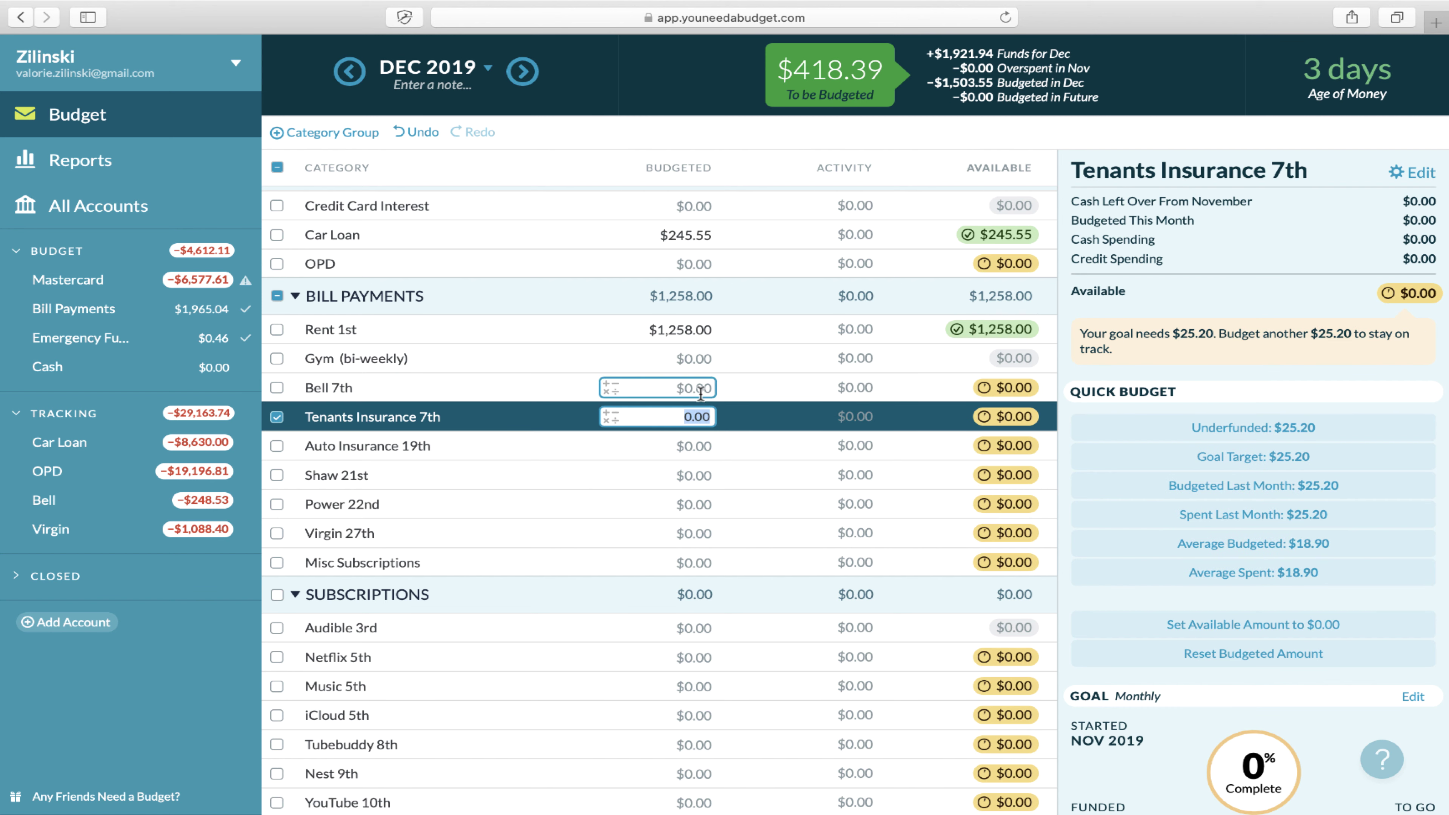
click(701, 388)
click(695, 417)
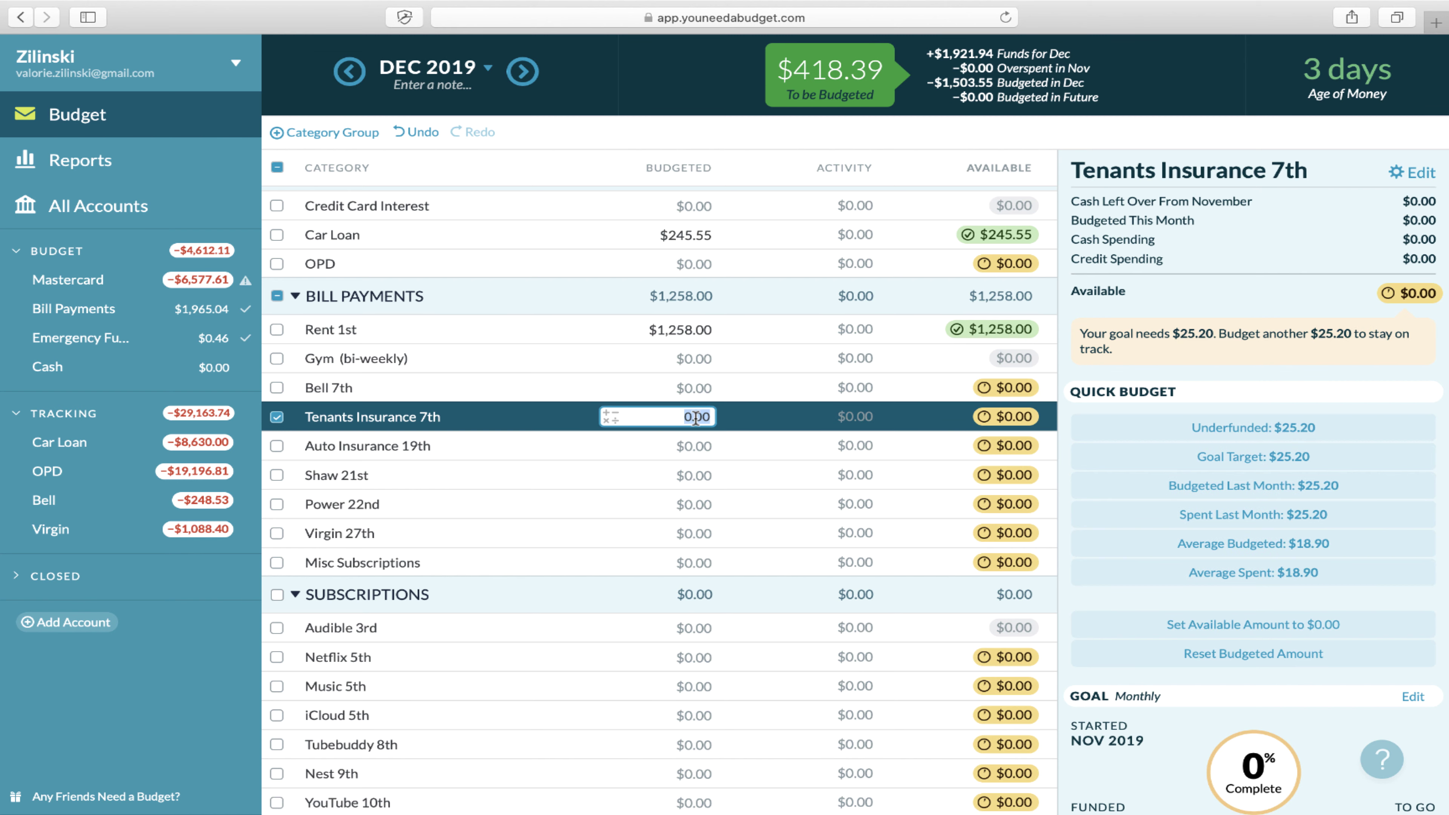
scroll(693, 412, down, 5)
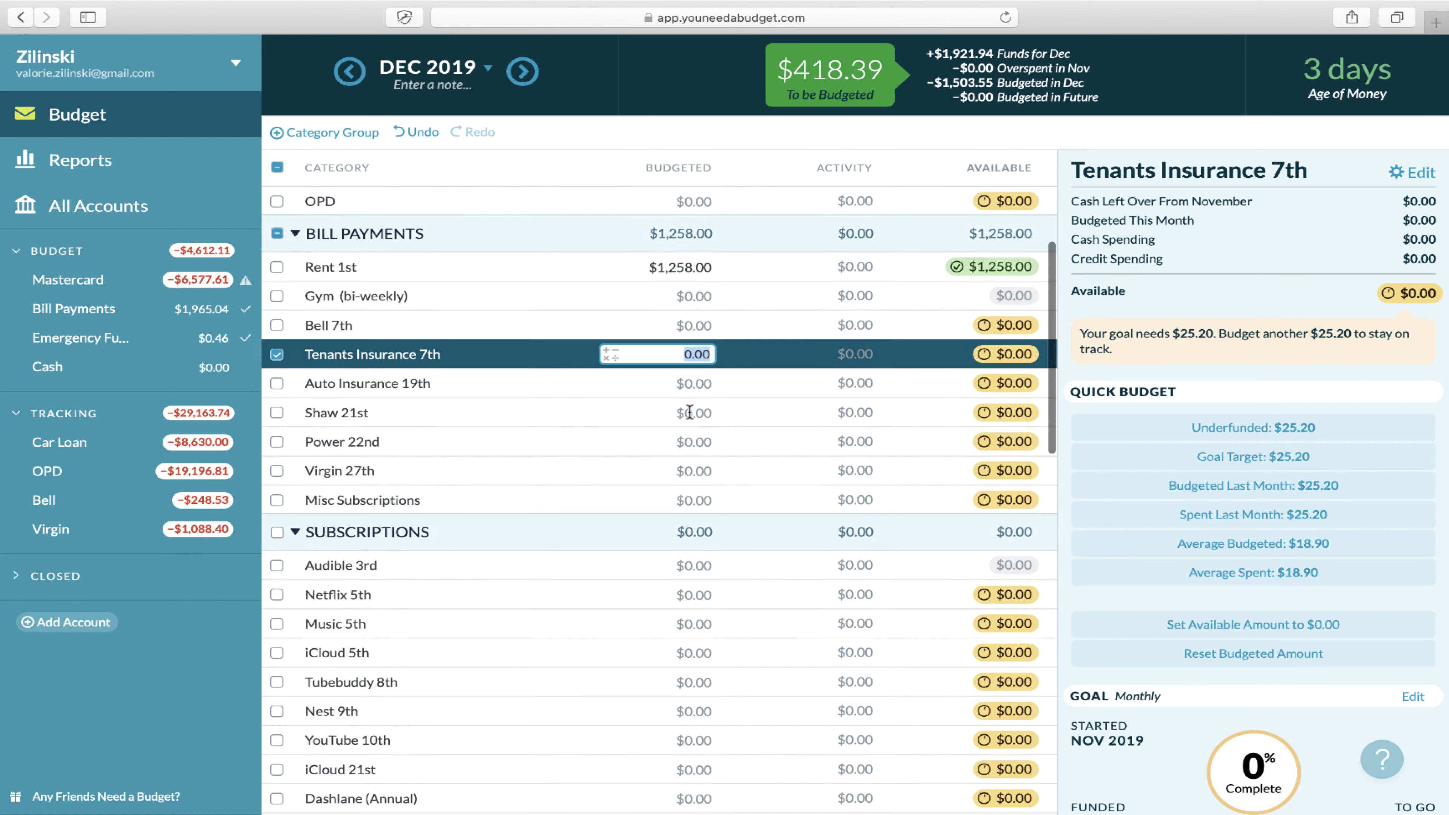
click(690, 419)
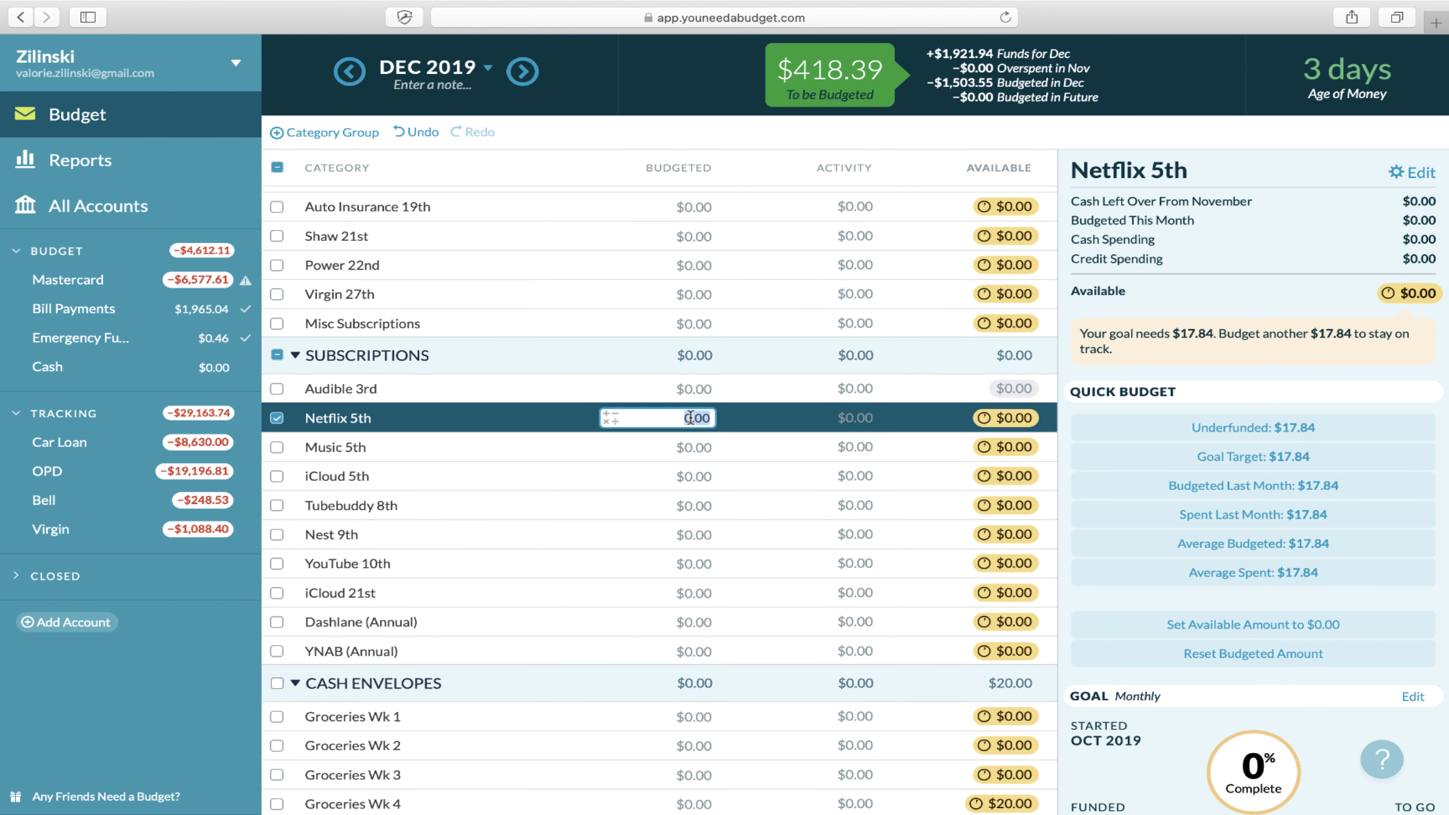
scroll(690, 421, down, 7)
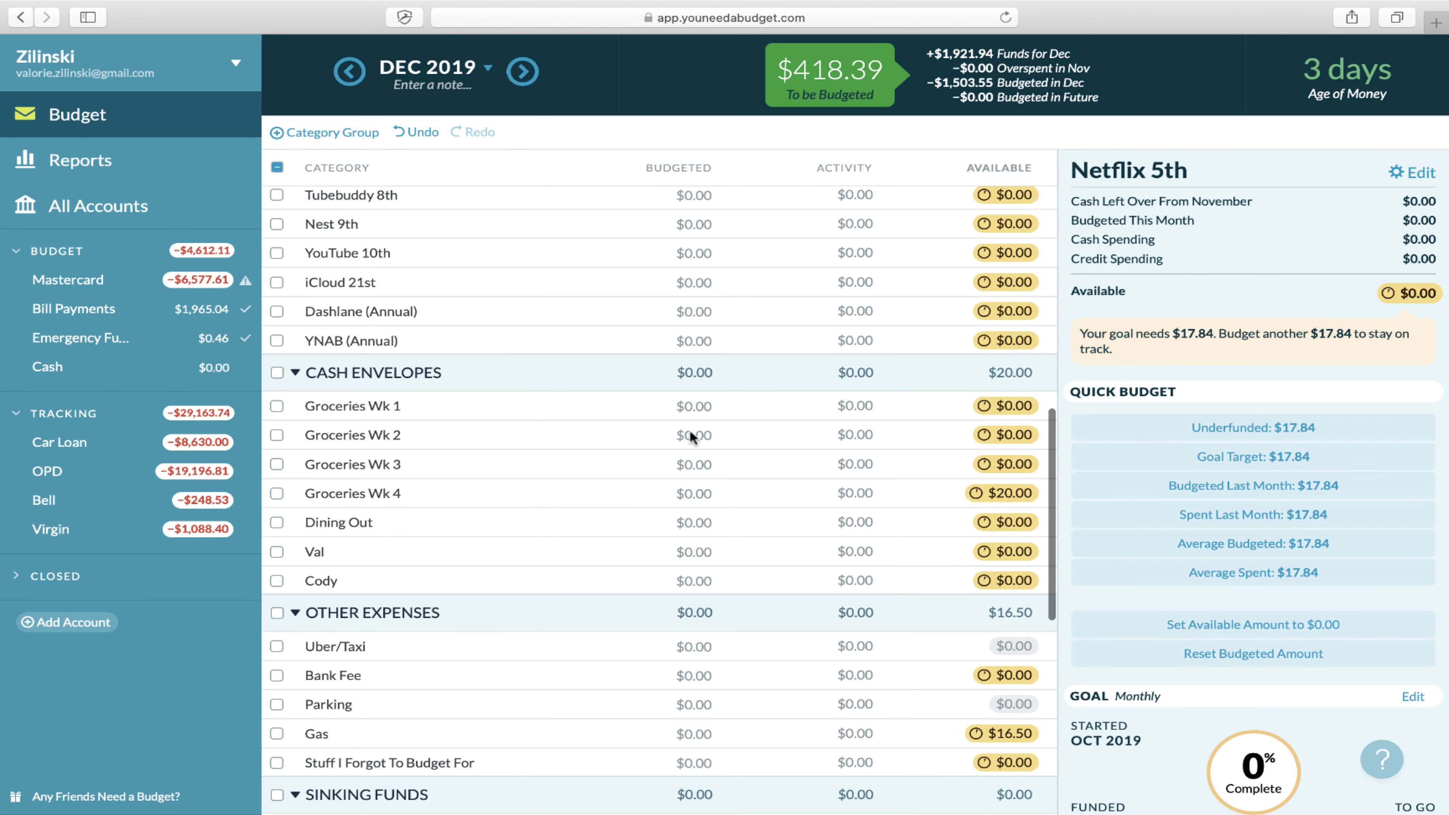
click(693, 406)
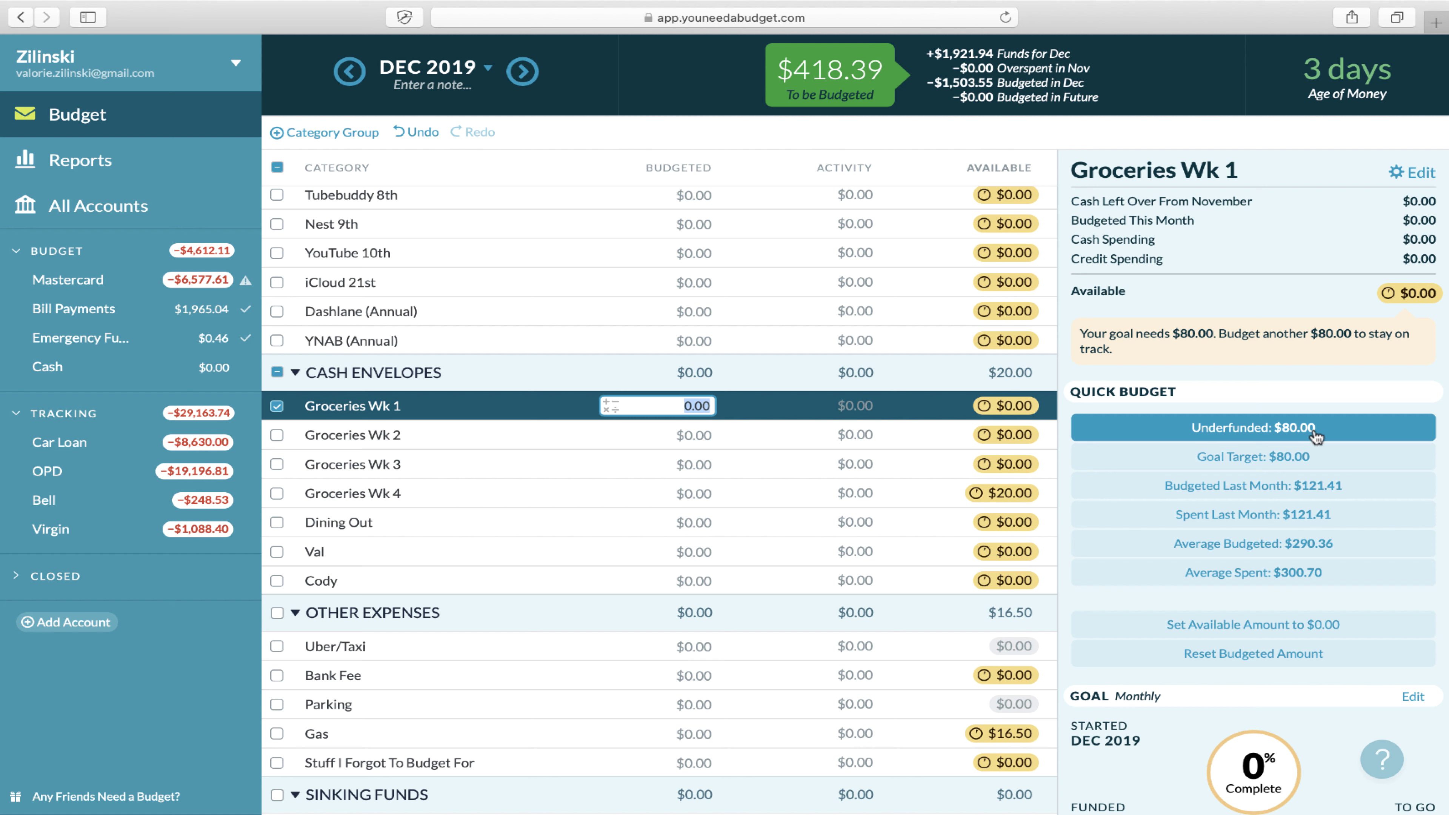
Assign $60.00 to each of December's Groceries Wk 1 and Groceries Wk 2 categories.
text(60)
key(Return)
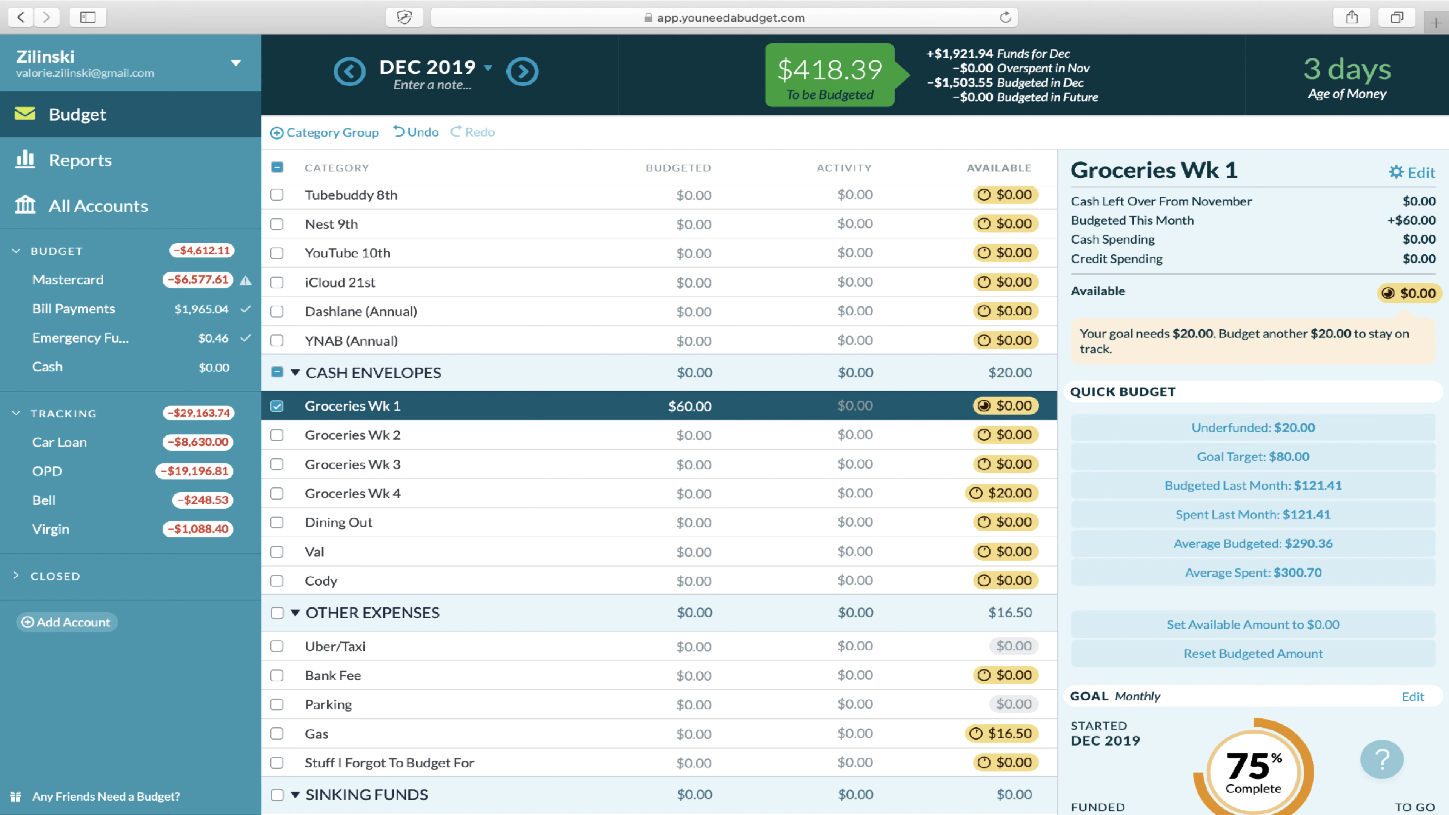
click(649, 445)
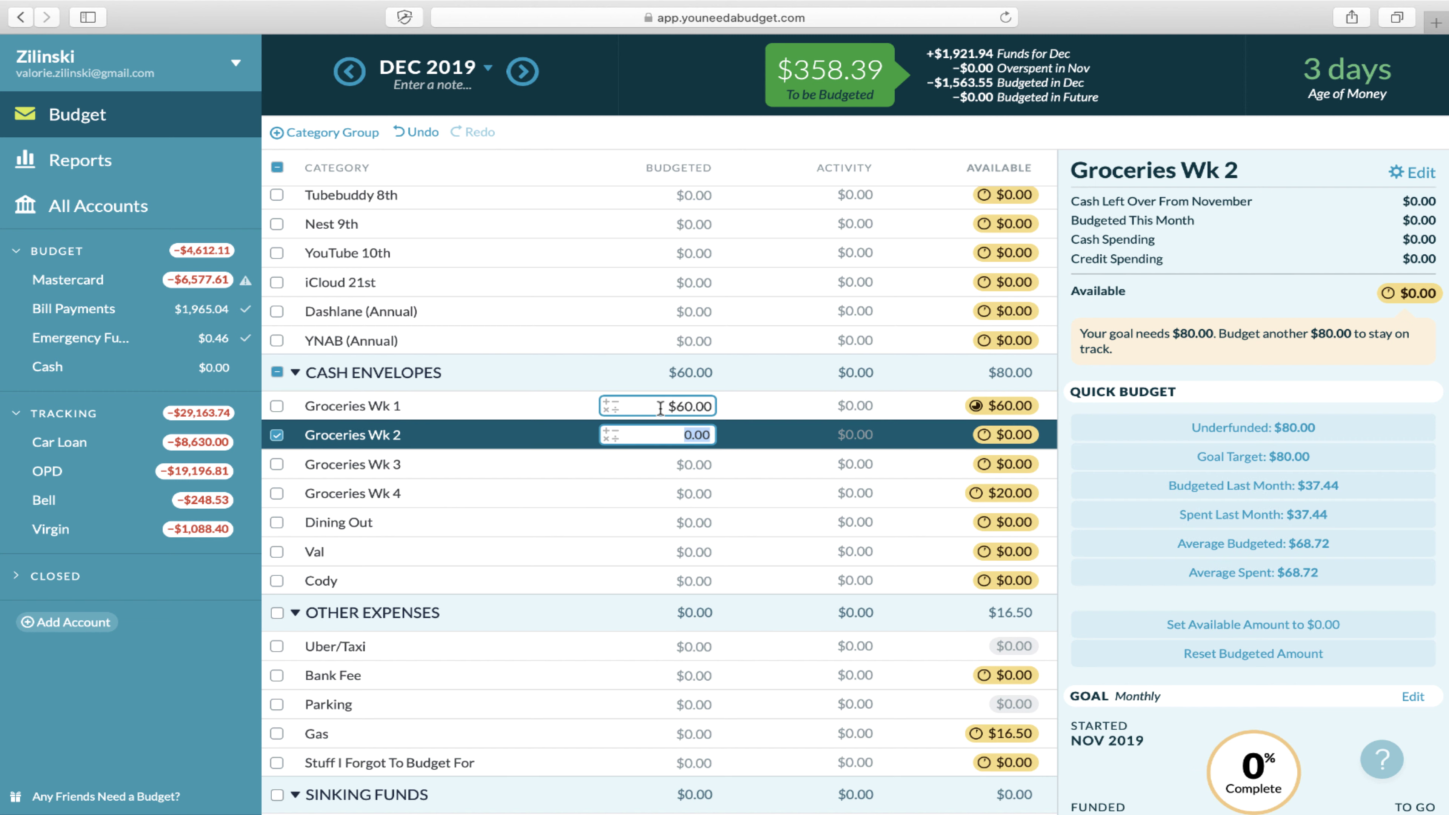
text(60)
key(Return)
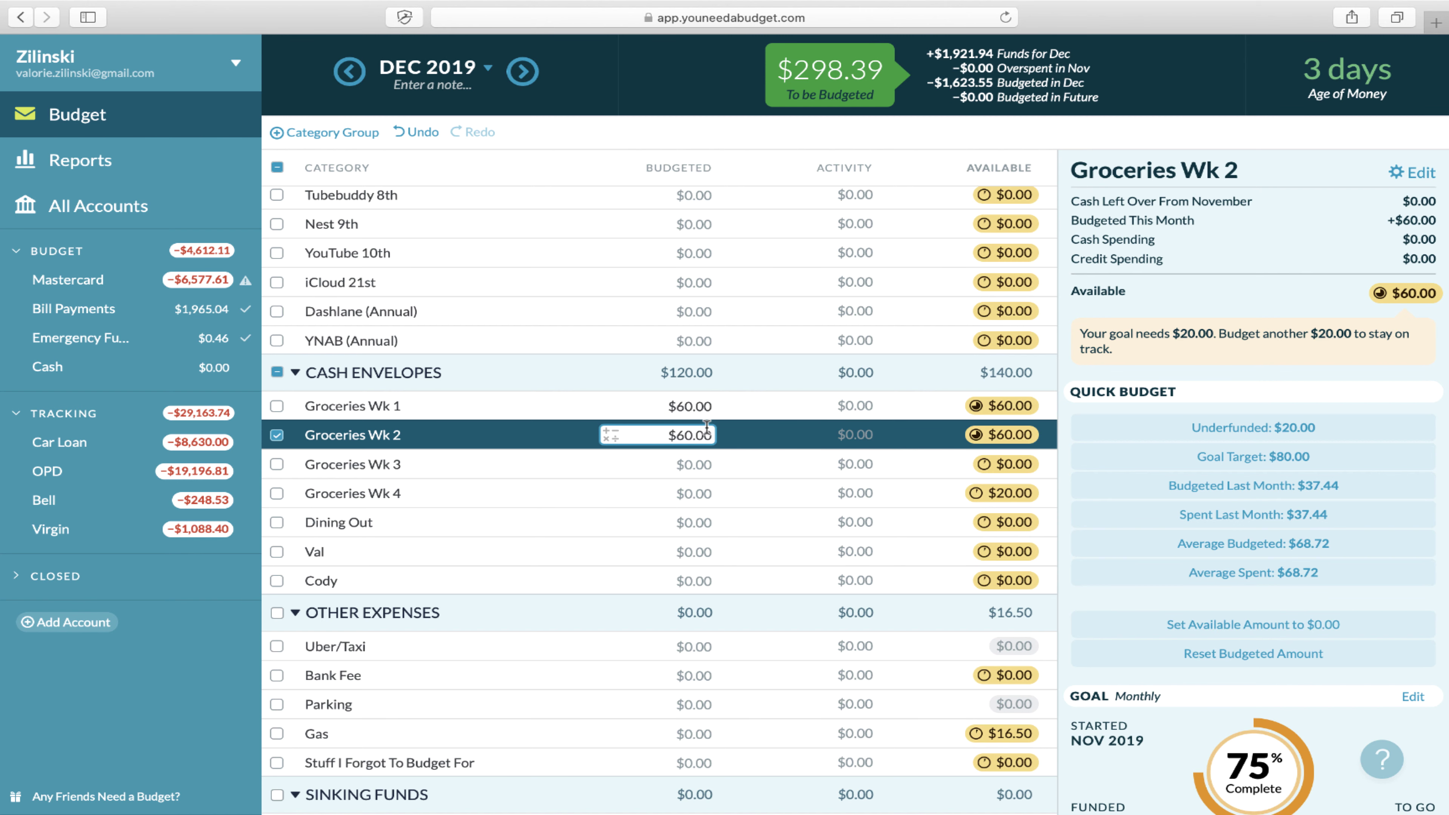
scroll(702, 434, down, 2)
click(706, 481)
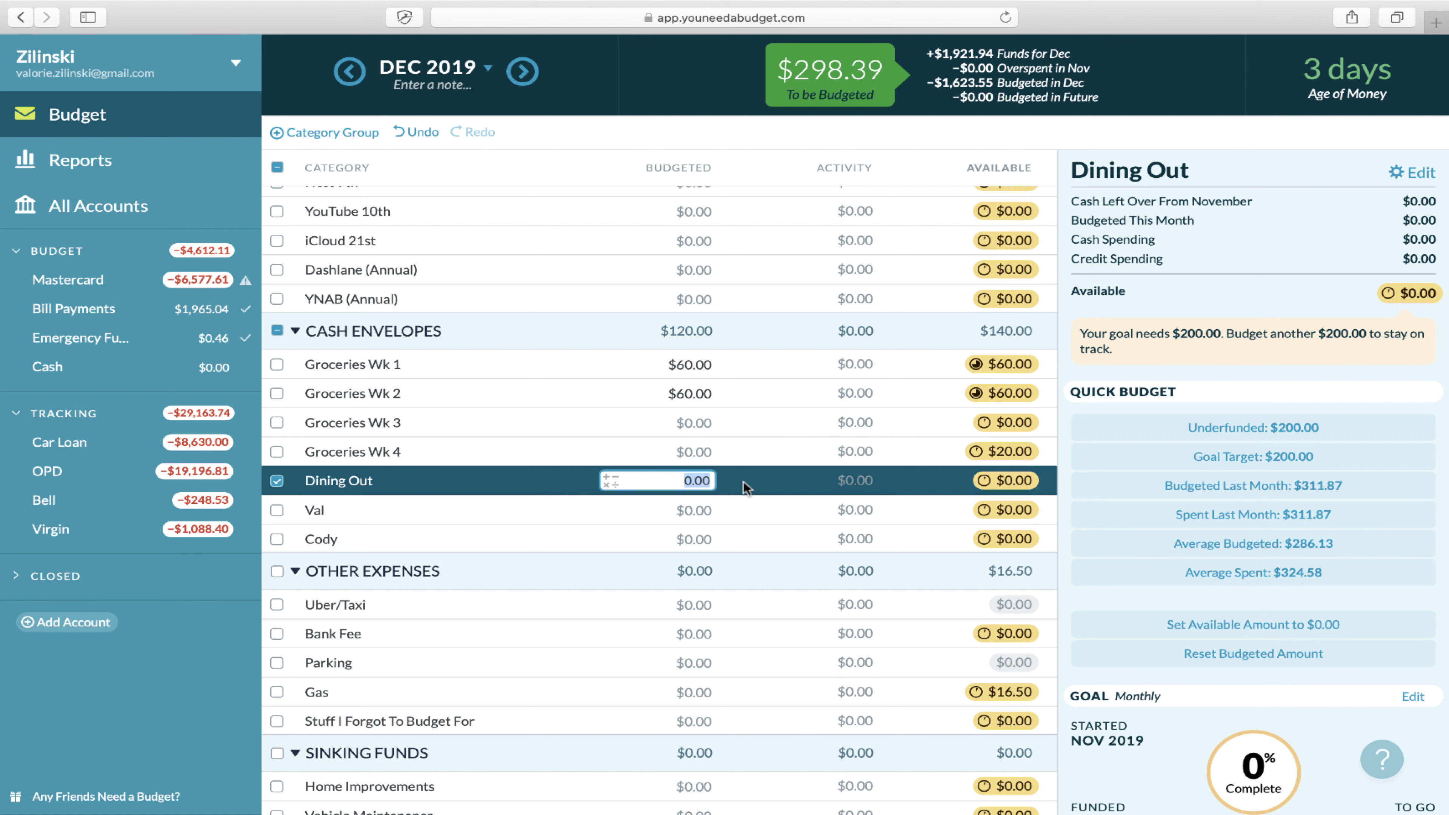
Assign $60.00 to Gas, giving $76.50 available, then deselect the row.
scroll(696, 465, down, 5)
scroll(697, 472, down, 4)
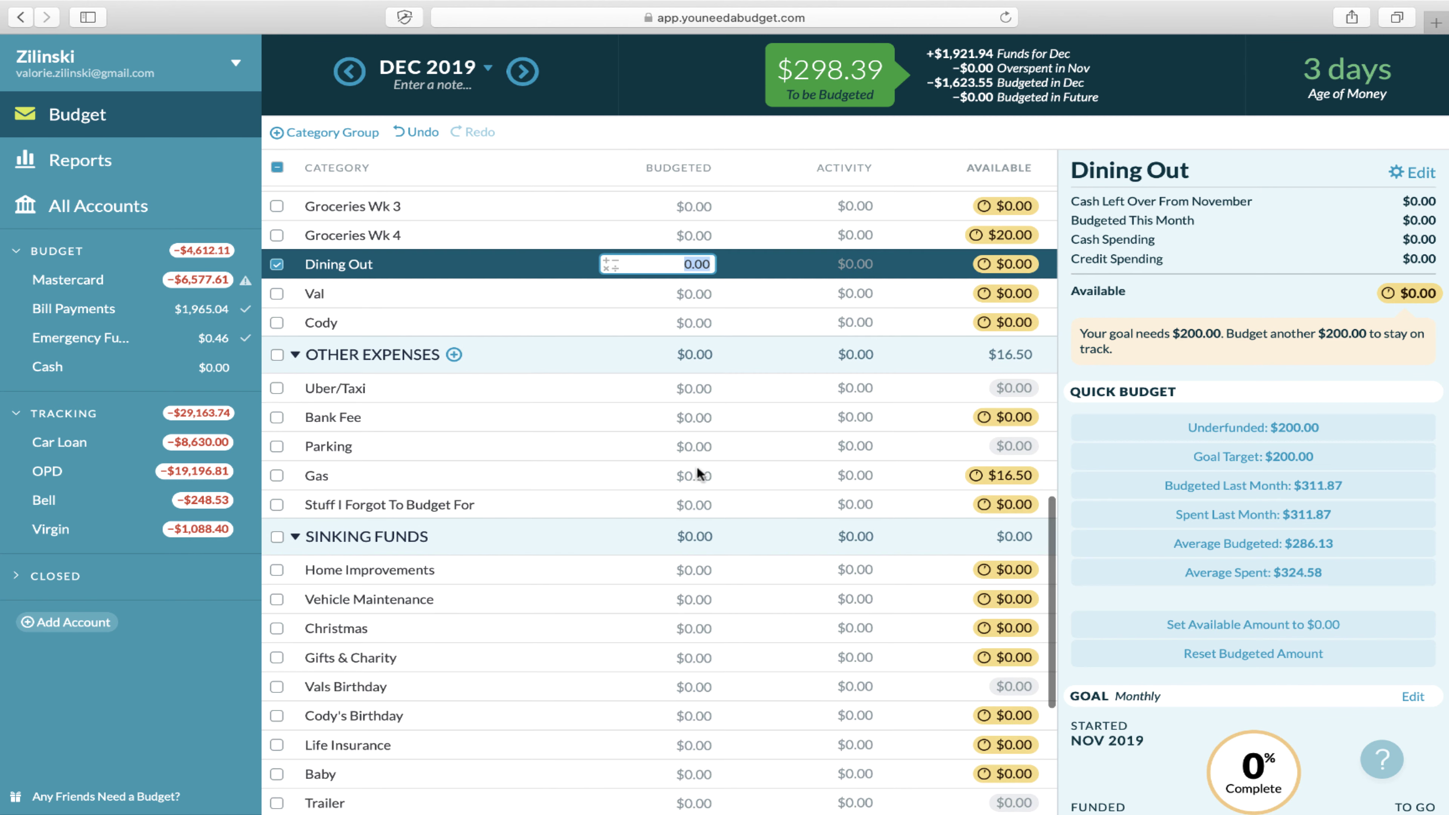
click(696, 472)
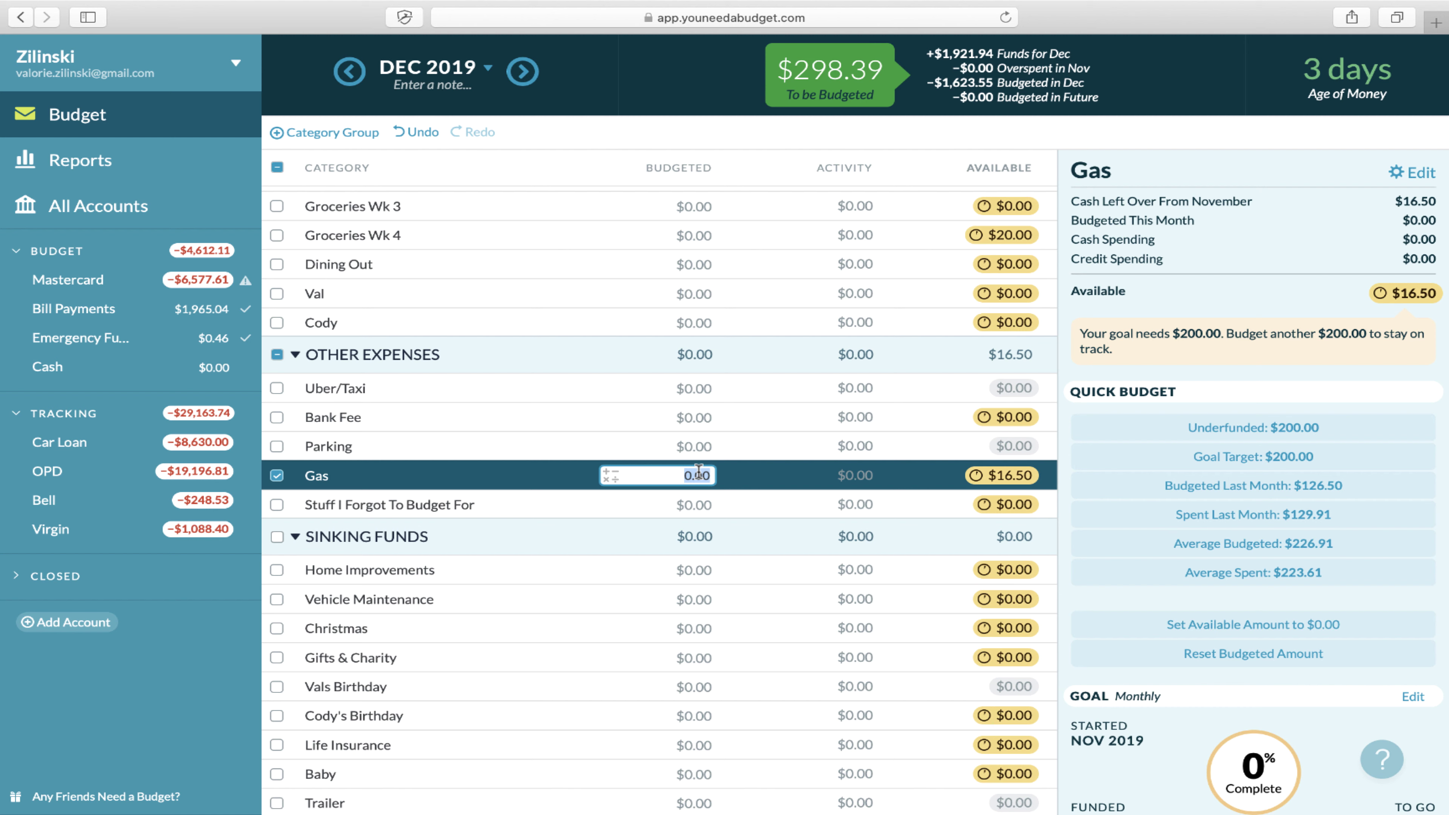
text(60)
key(Return)
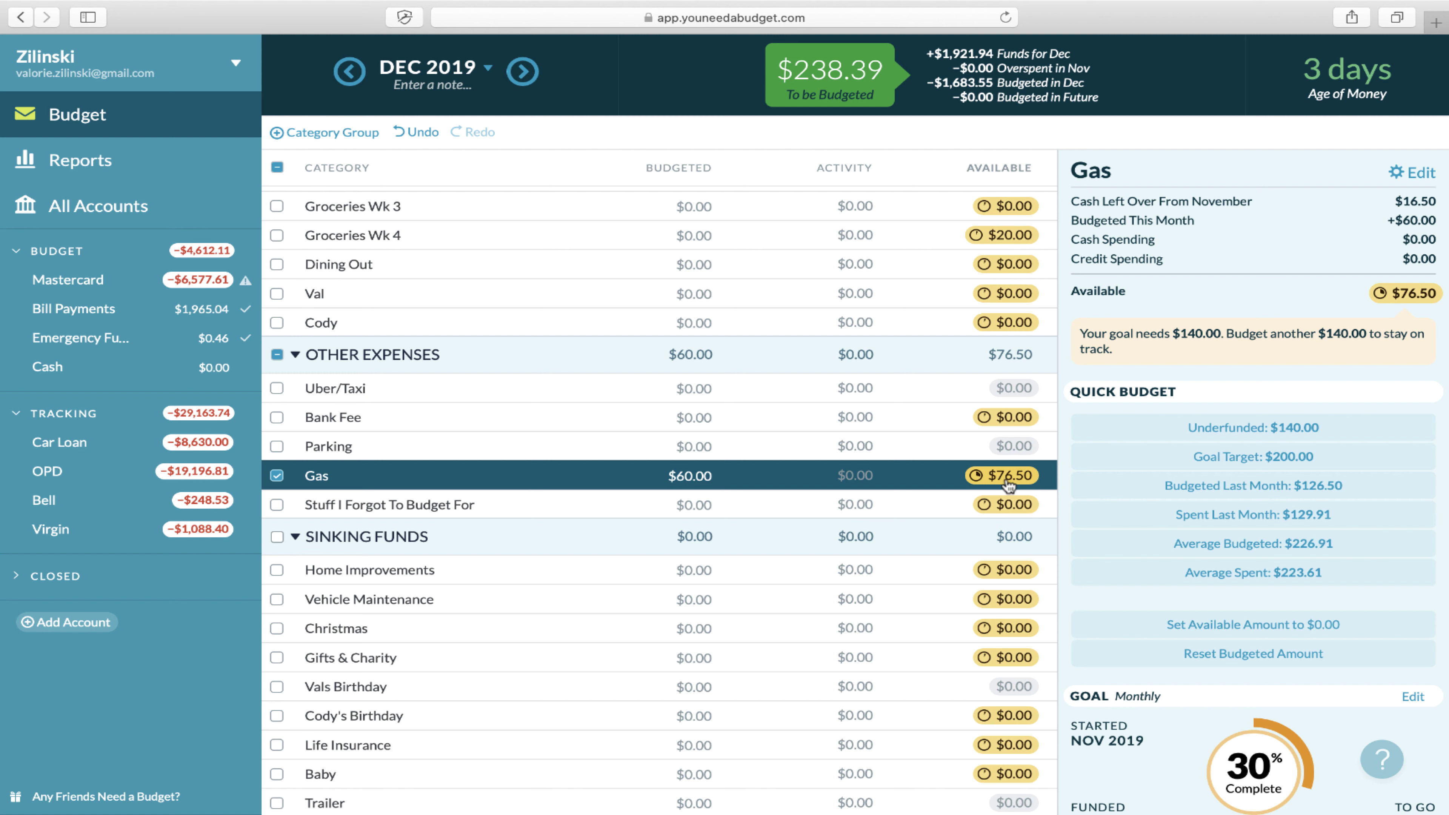
mouse_move(1008, 486)
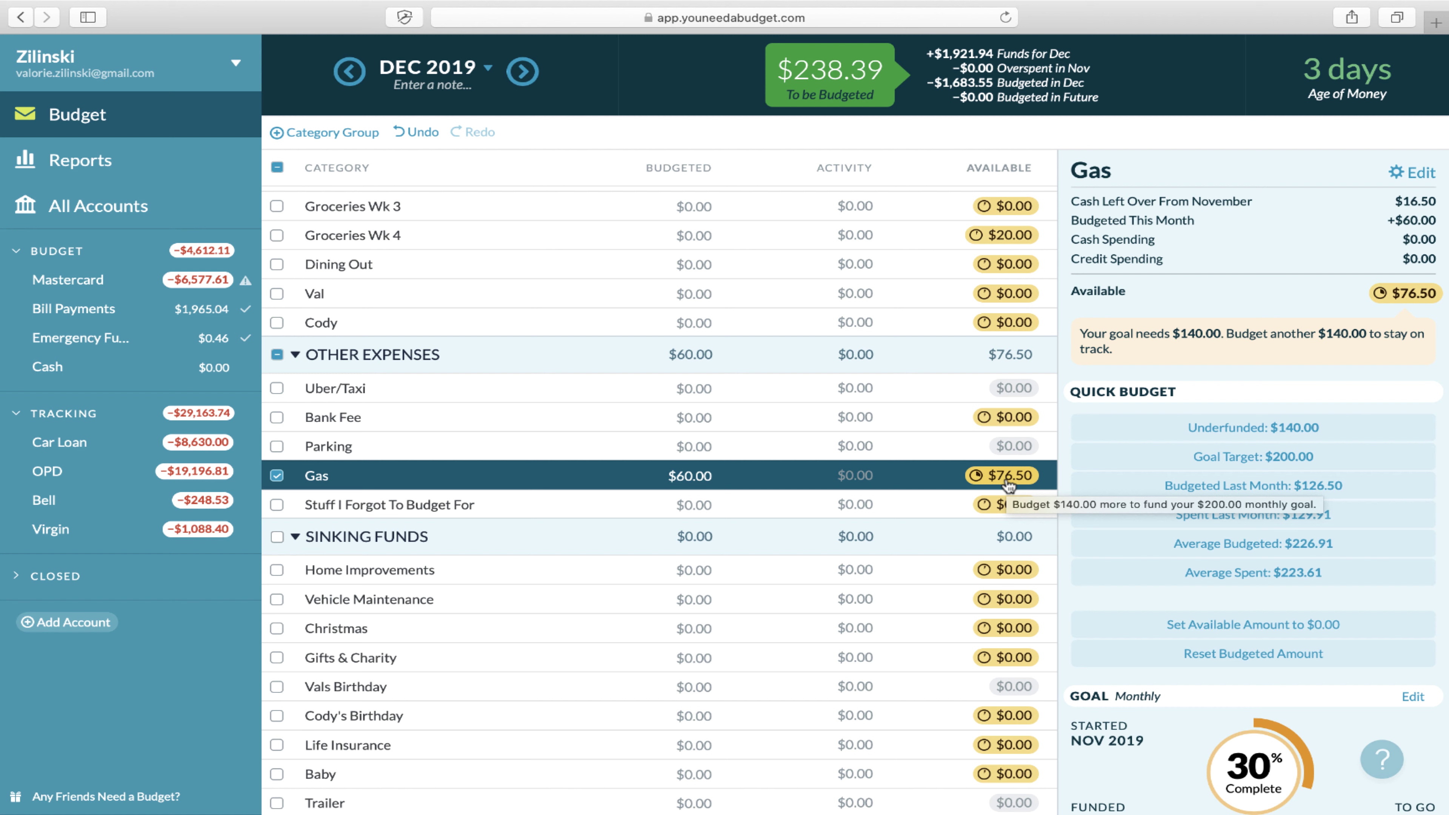
click(673, 482)
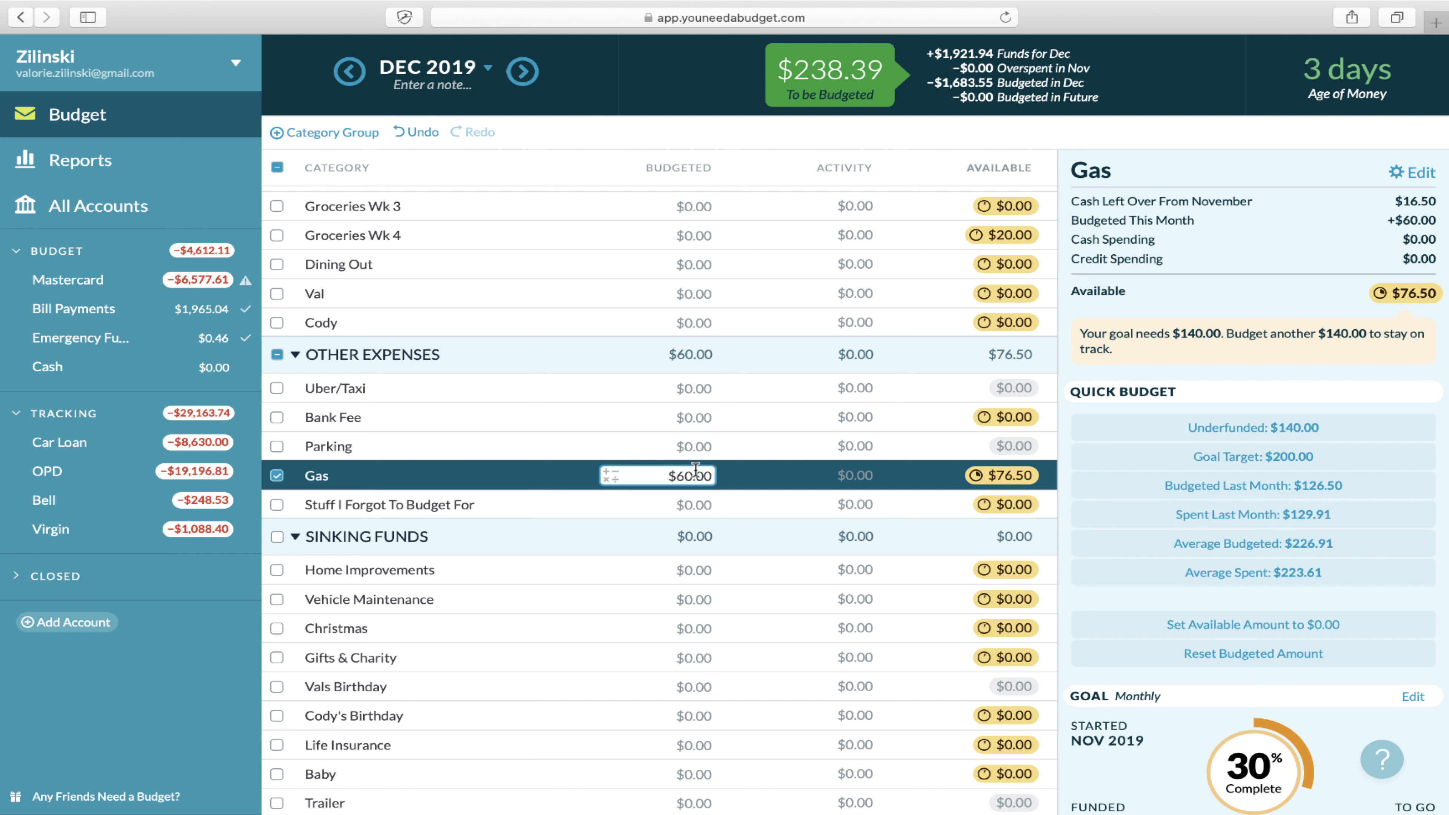
key(Return)
click(672, 488)
click(734, 480)
click(710, 474)
click(376, 463)
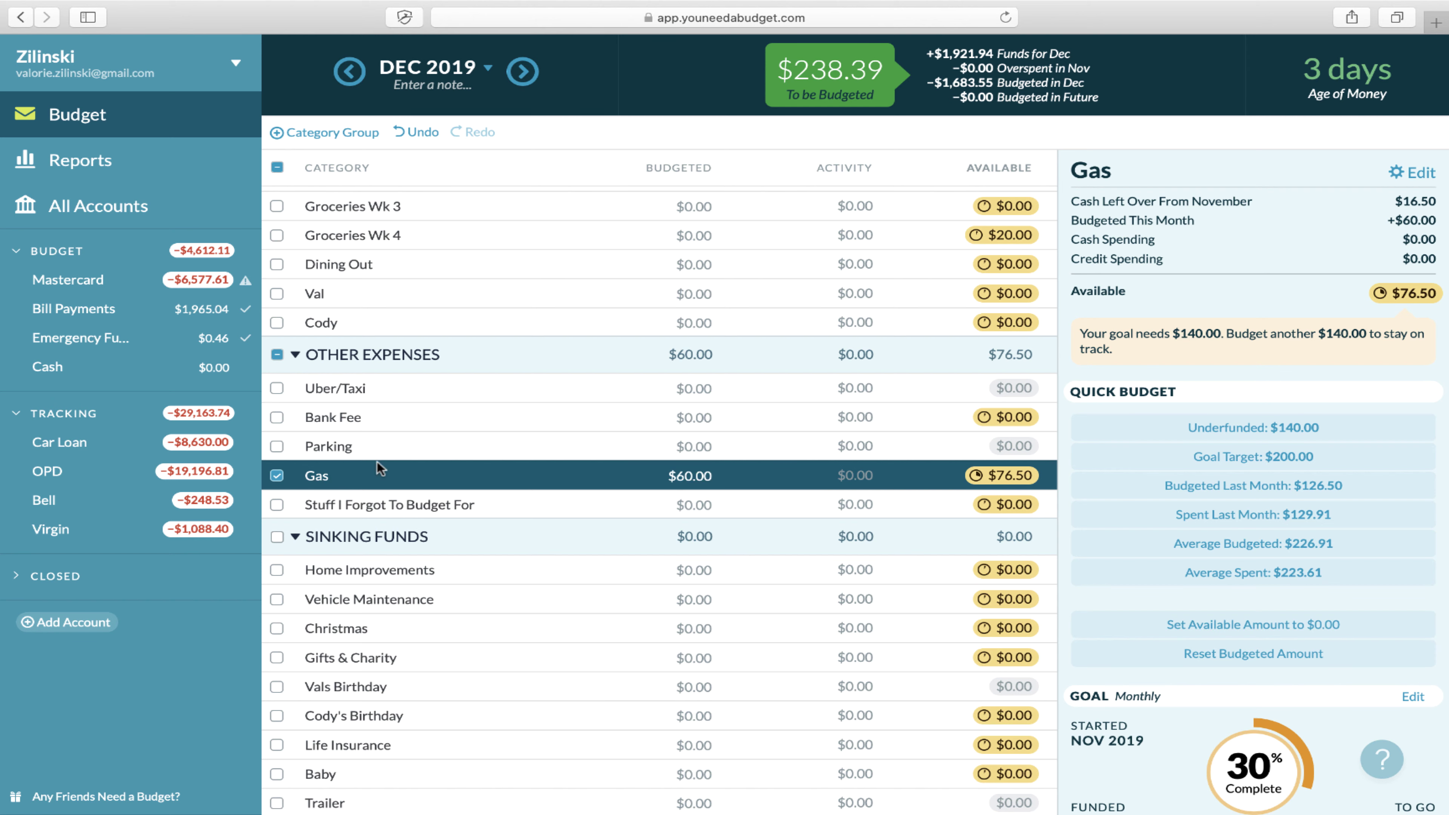
Deselect Gas and check the totals: $1,683.55 budgeted, $238.39 left to budget.
click(267, 477)
scroll(597, 483, down, 5)
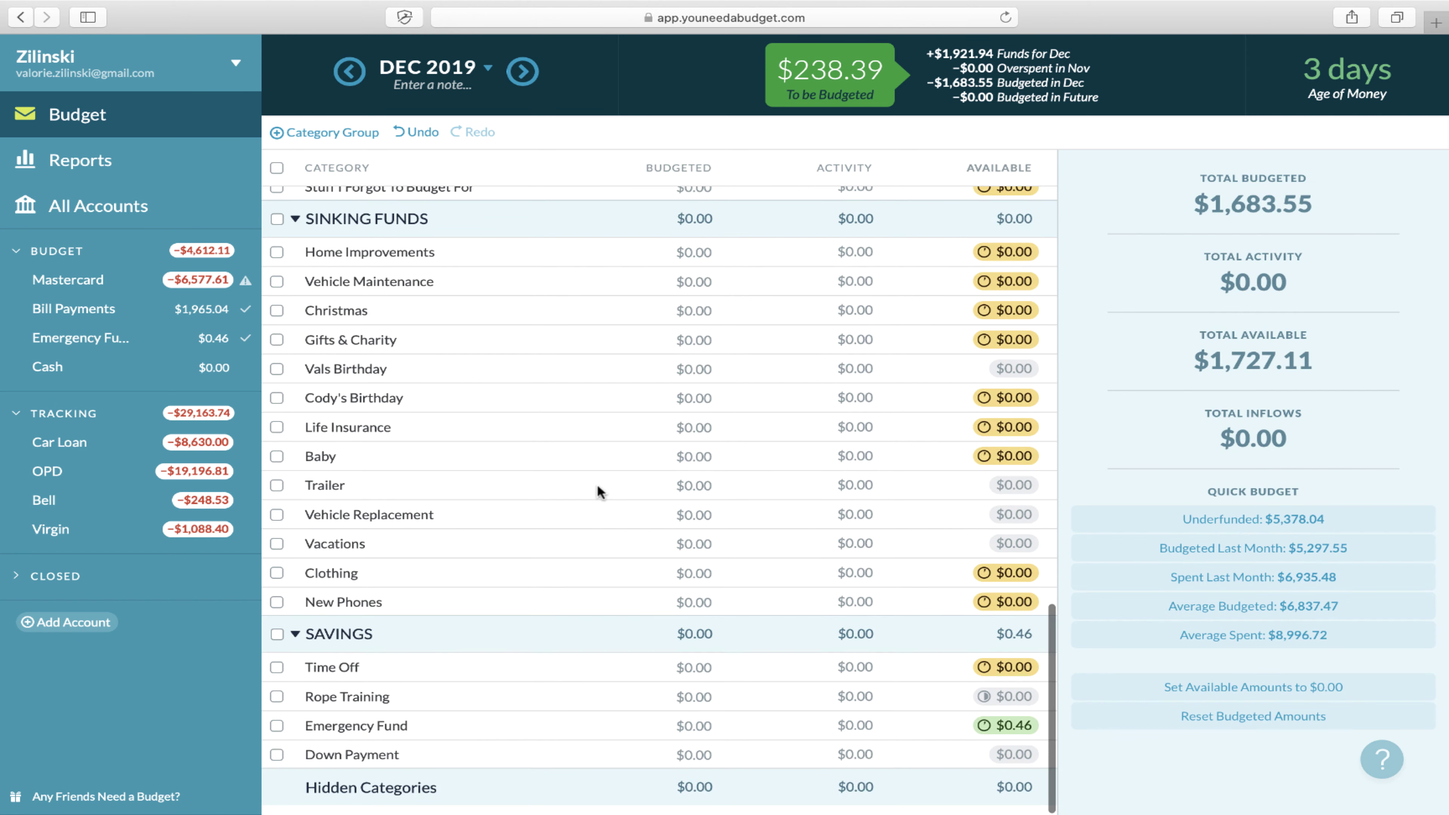
scroll(596, 483, up, 5)
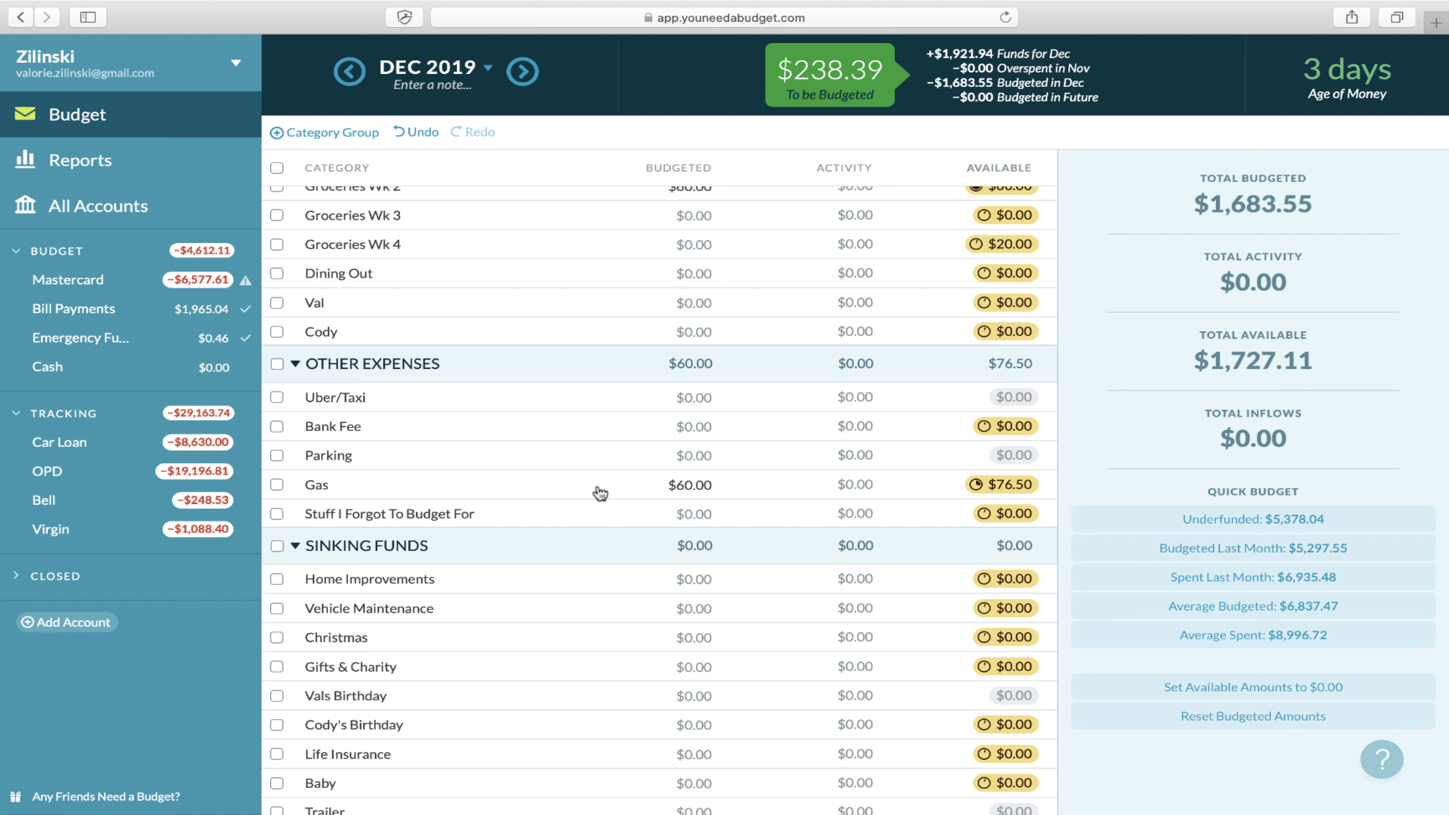
scroll(641, 477, up, 12)
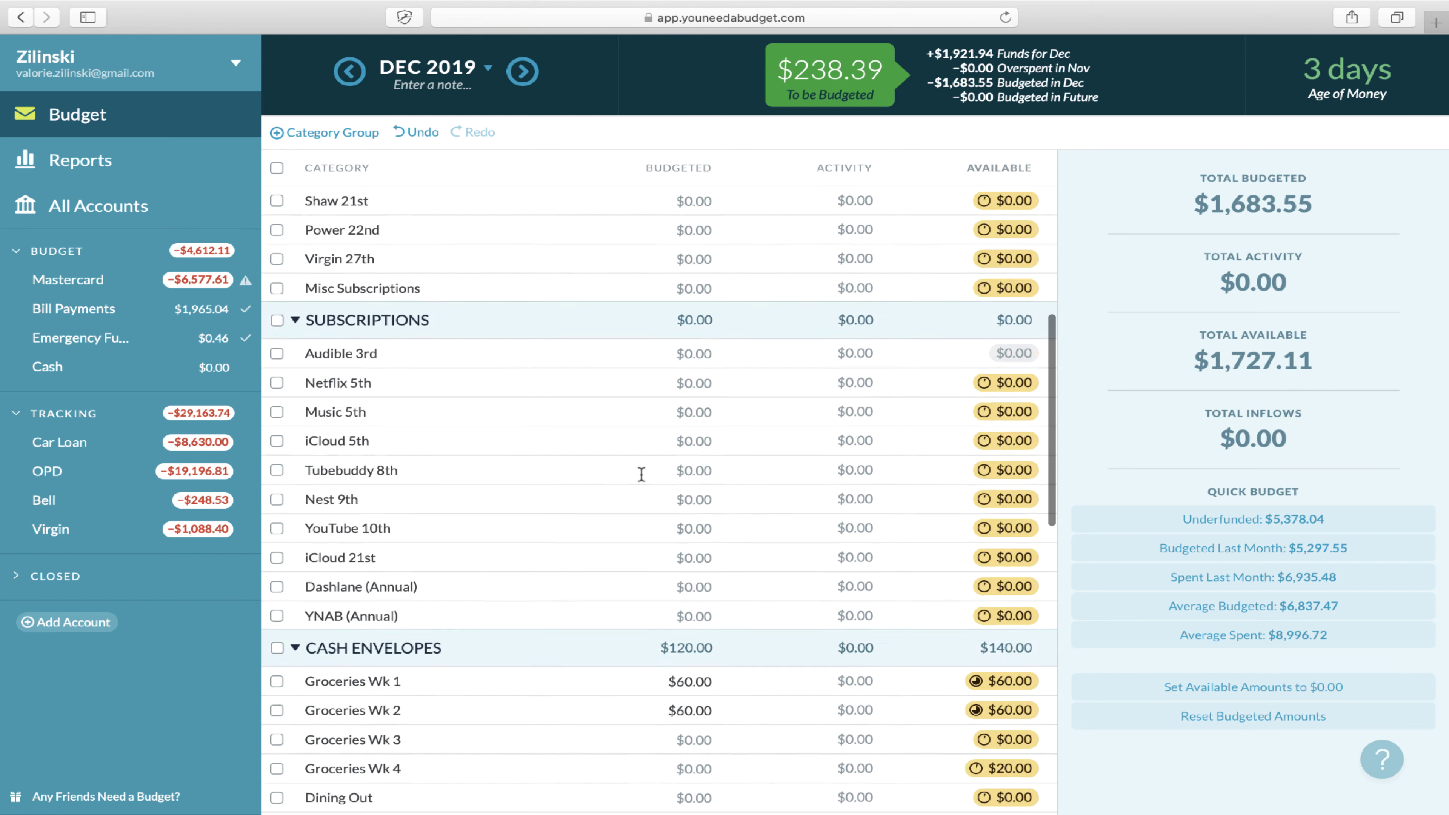
scroll(641, 475, up, 2)
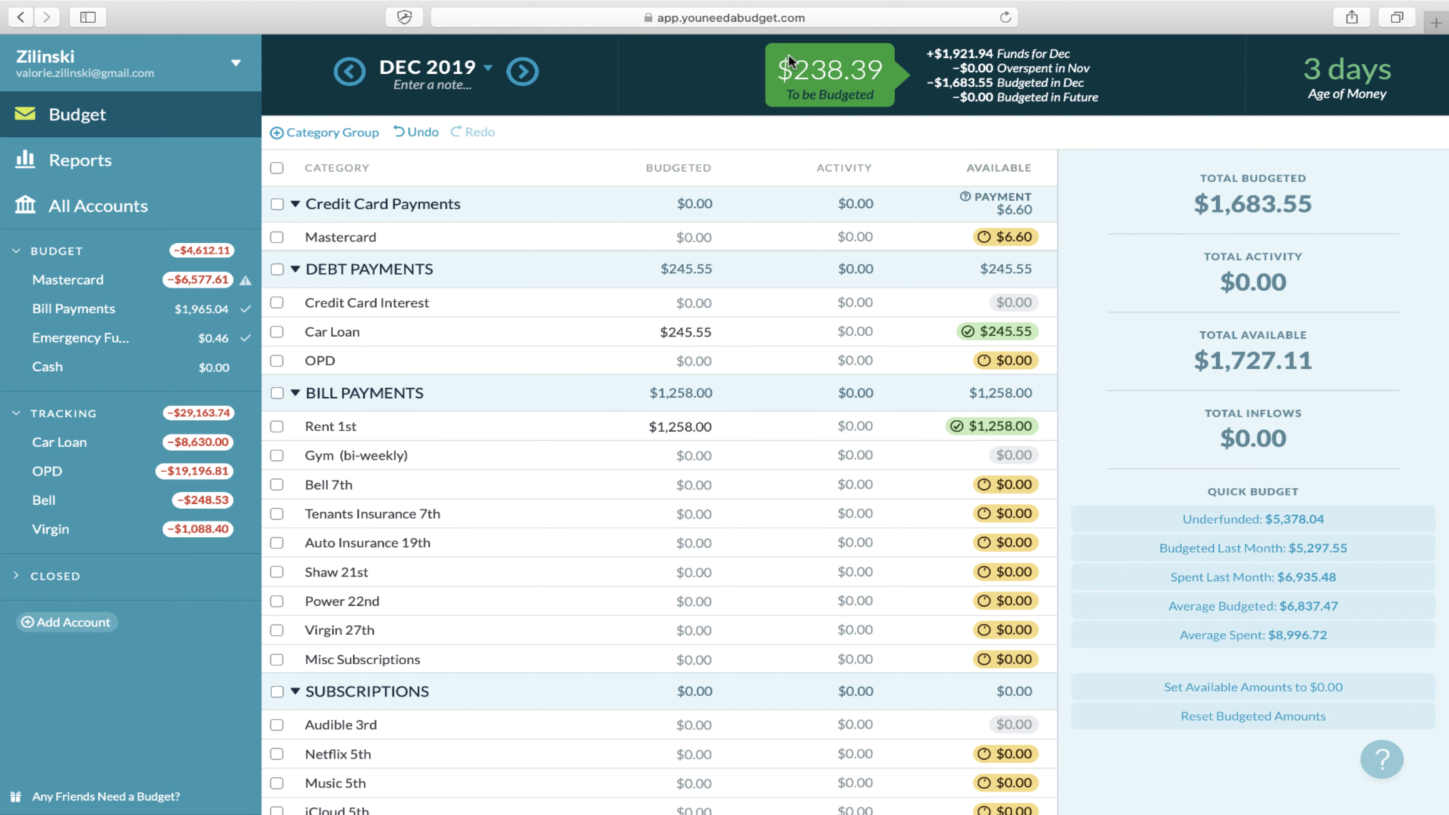
scroll(804, 233, down, 4)
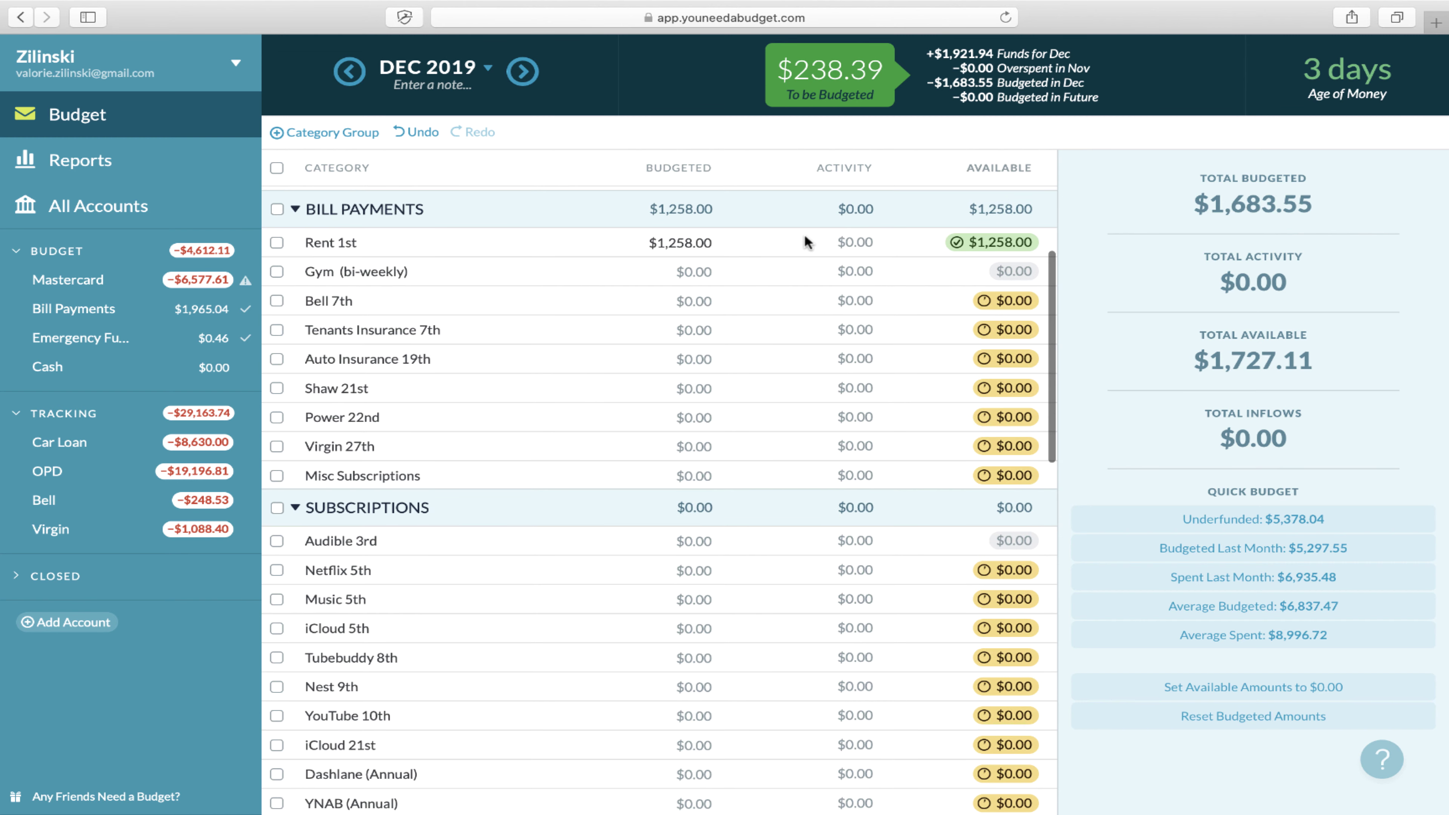
Look at Bell 7th's amount without changing it, then open Credit Card Interest's budgeted cell.
click(696, 297)
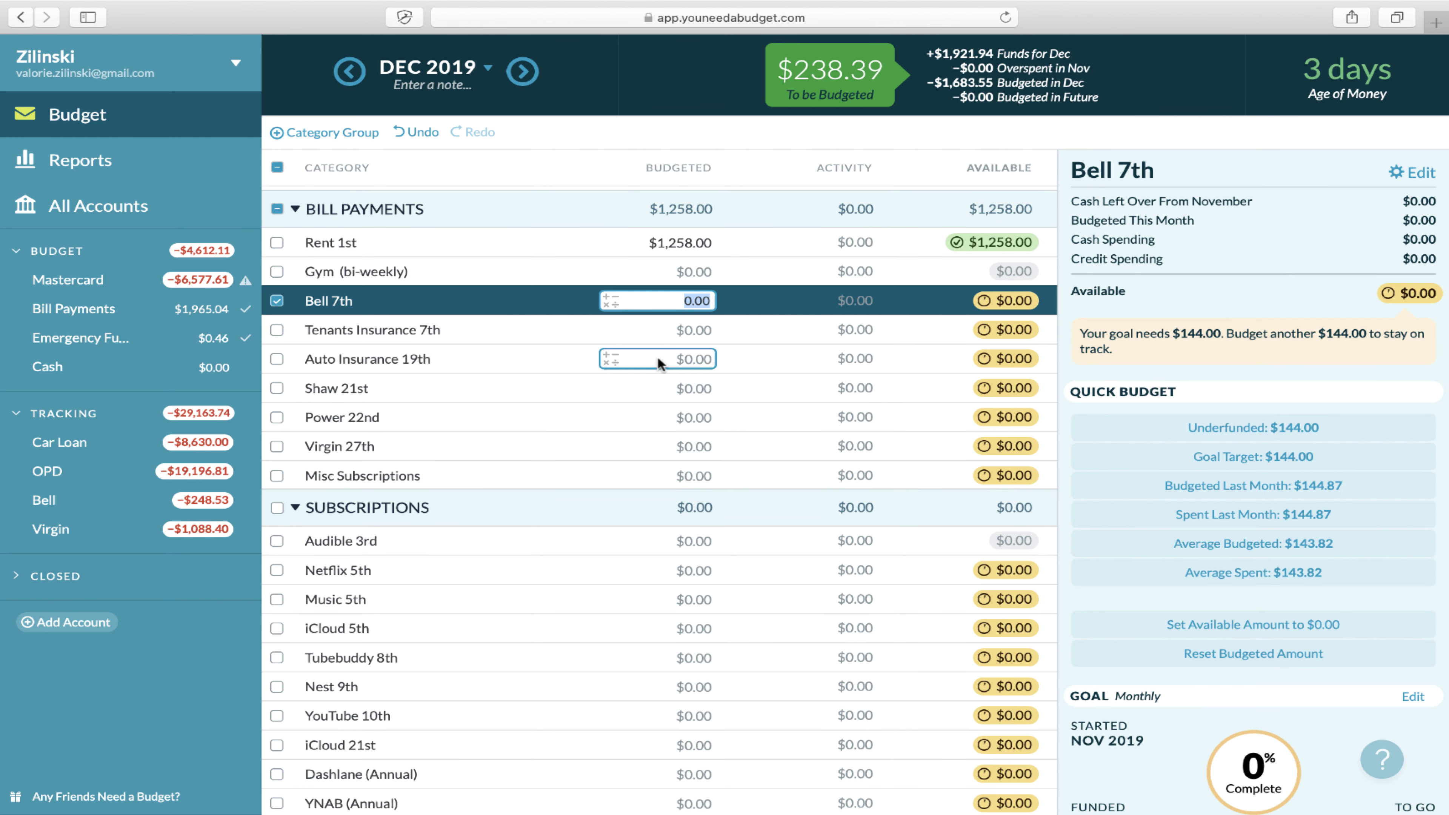
scroll(650, 366, down, 2)
scroll(558, 640, down, 10)
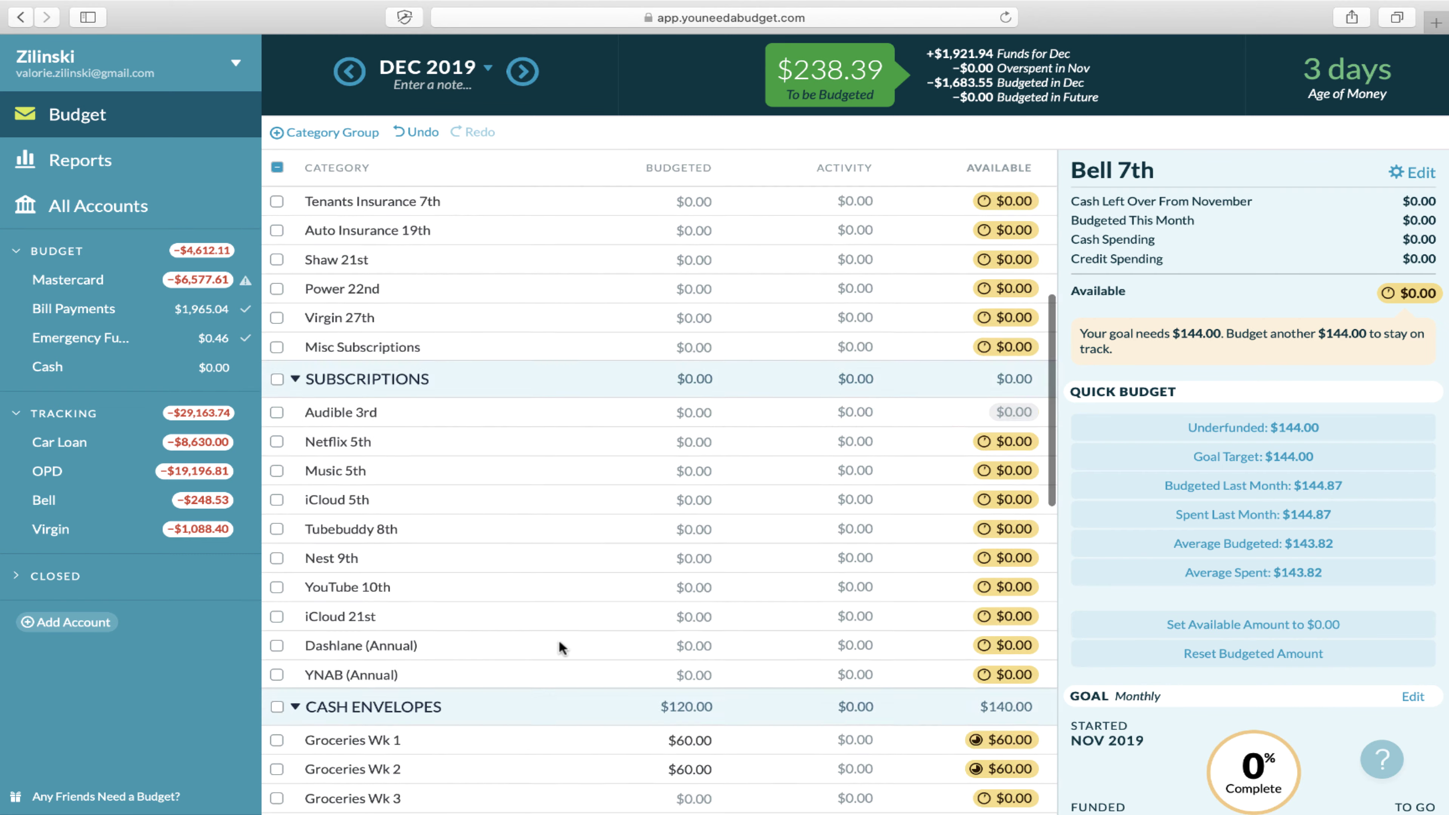
scroll(559, 645, down, 6)
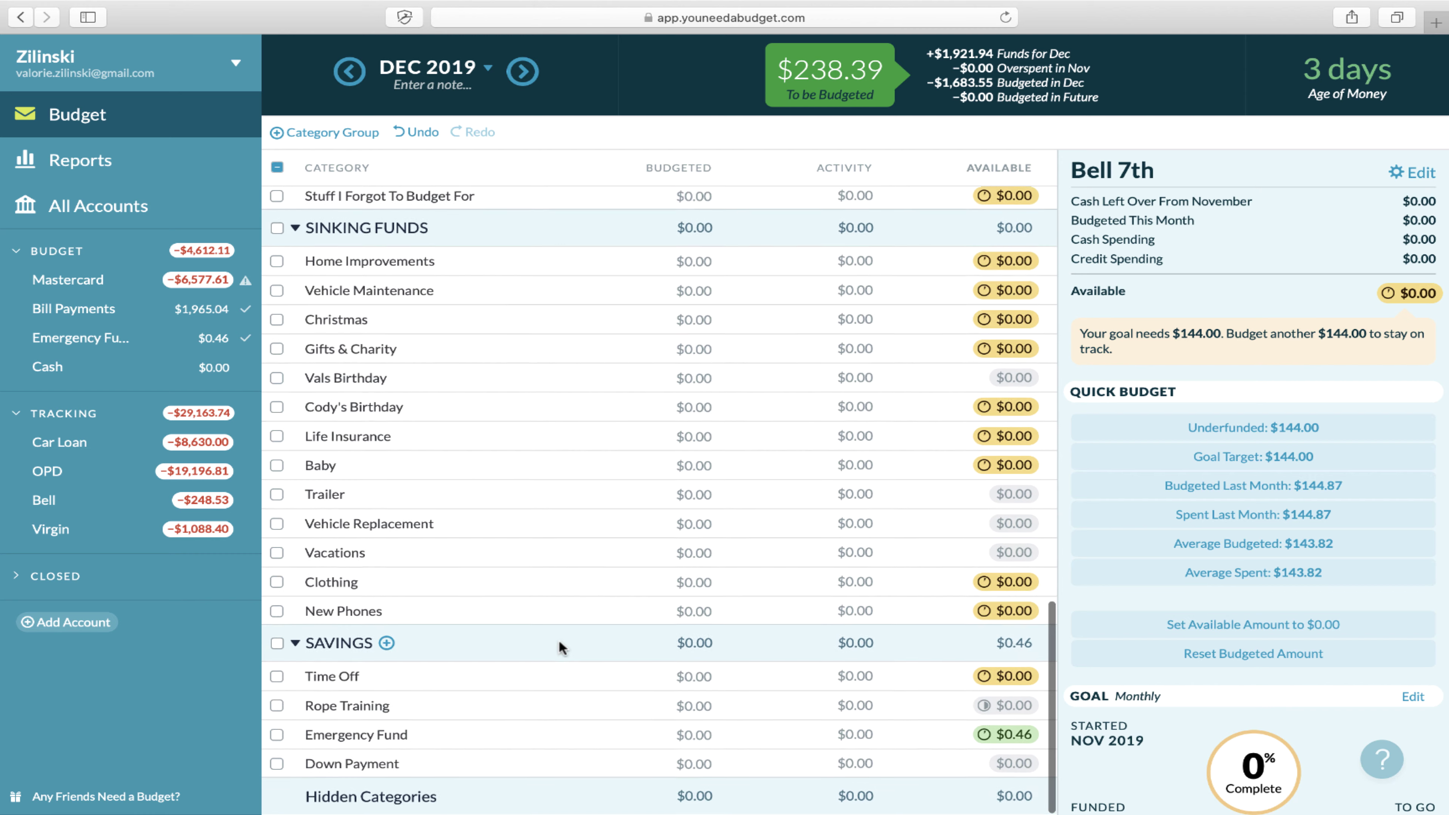
scroll(571, 537, up, 2)
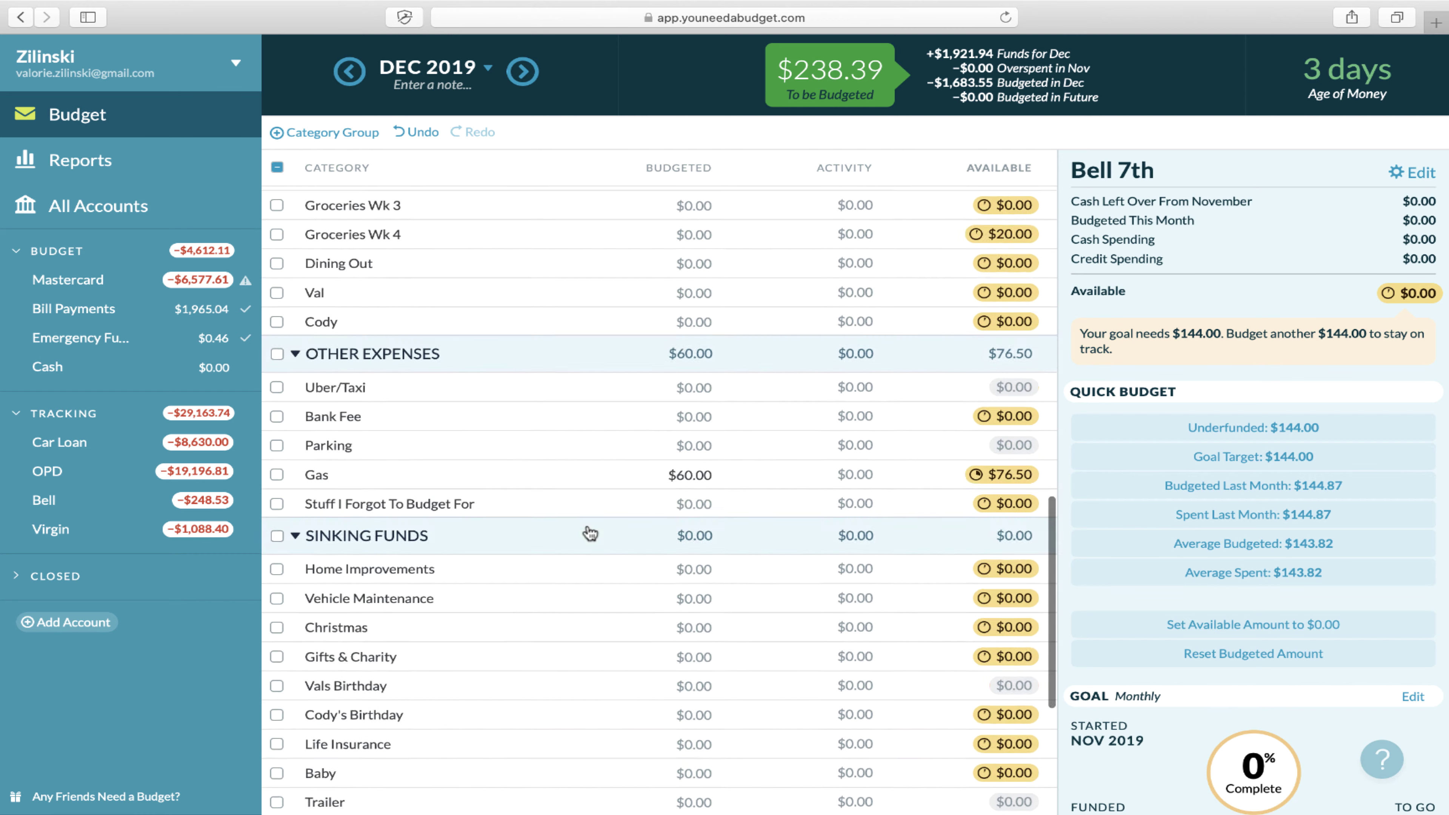
scroll(590, 533, up, 14)
scroll(590, 532, up, 4)
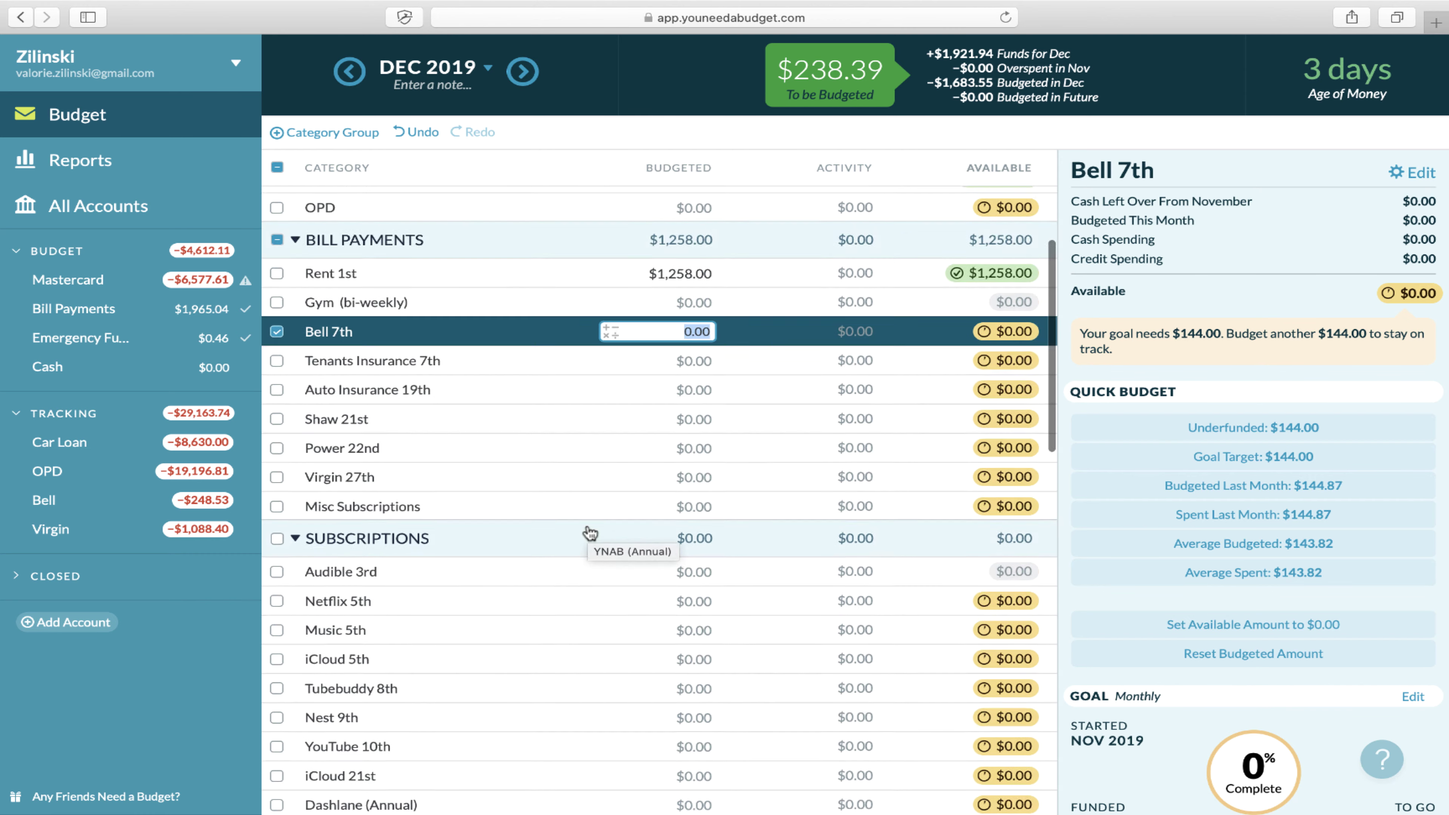
scroll(590, 532, up, 1)
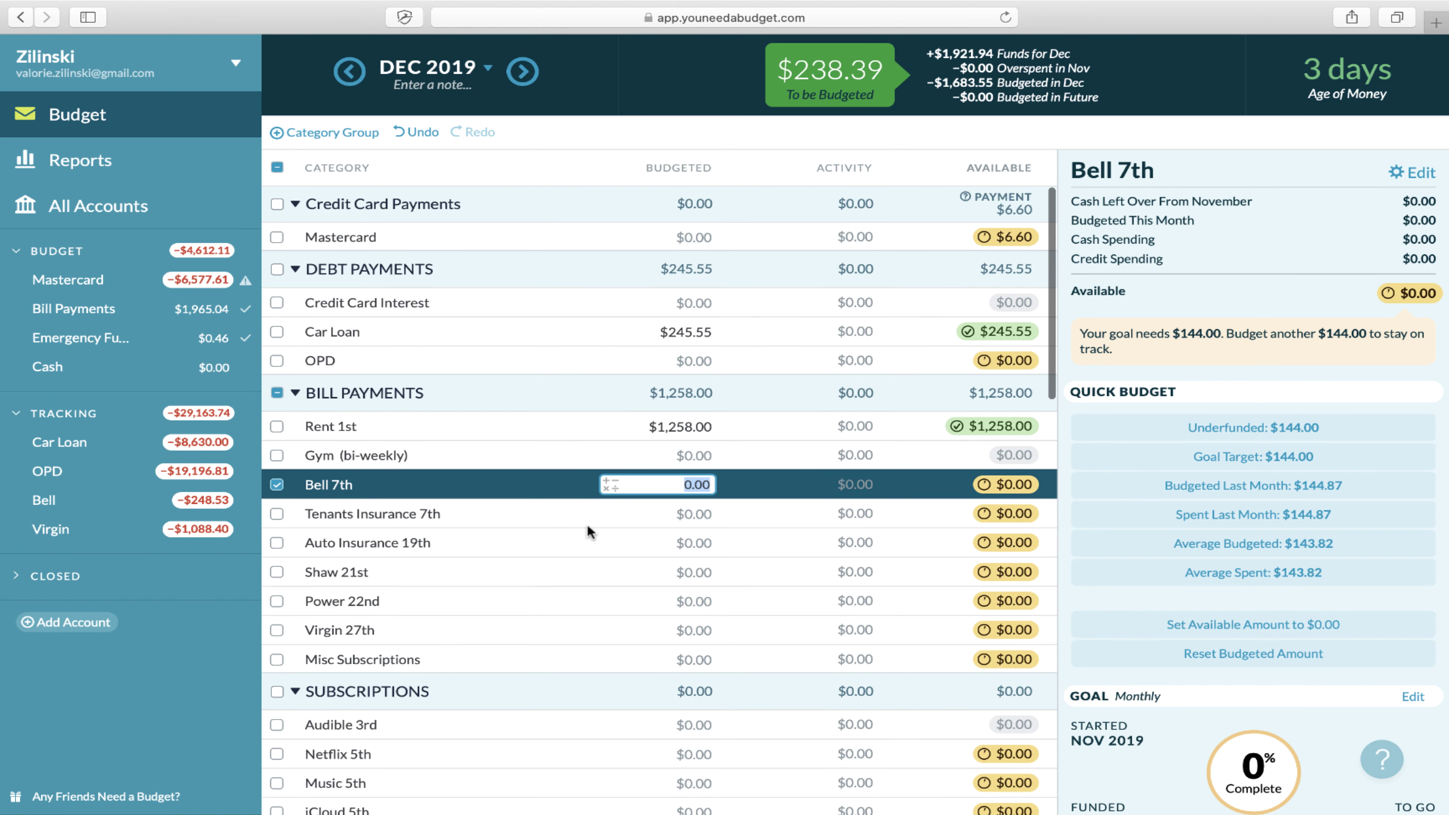
click(277, 485)
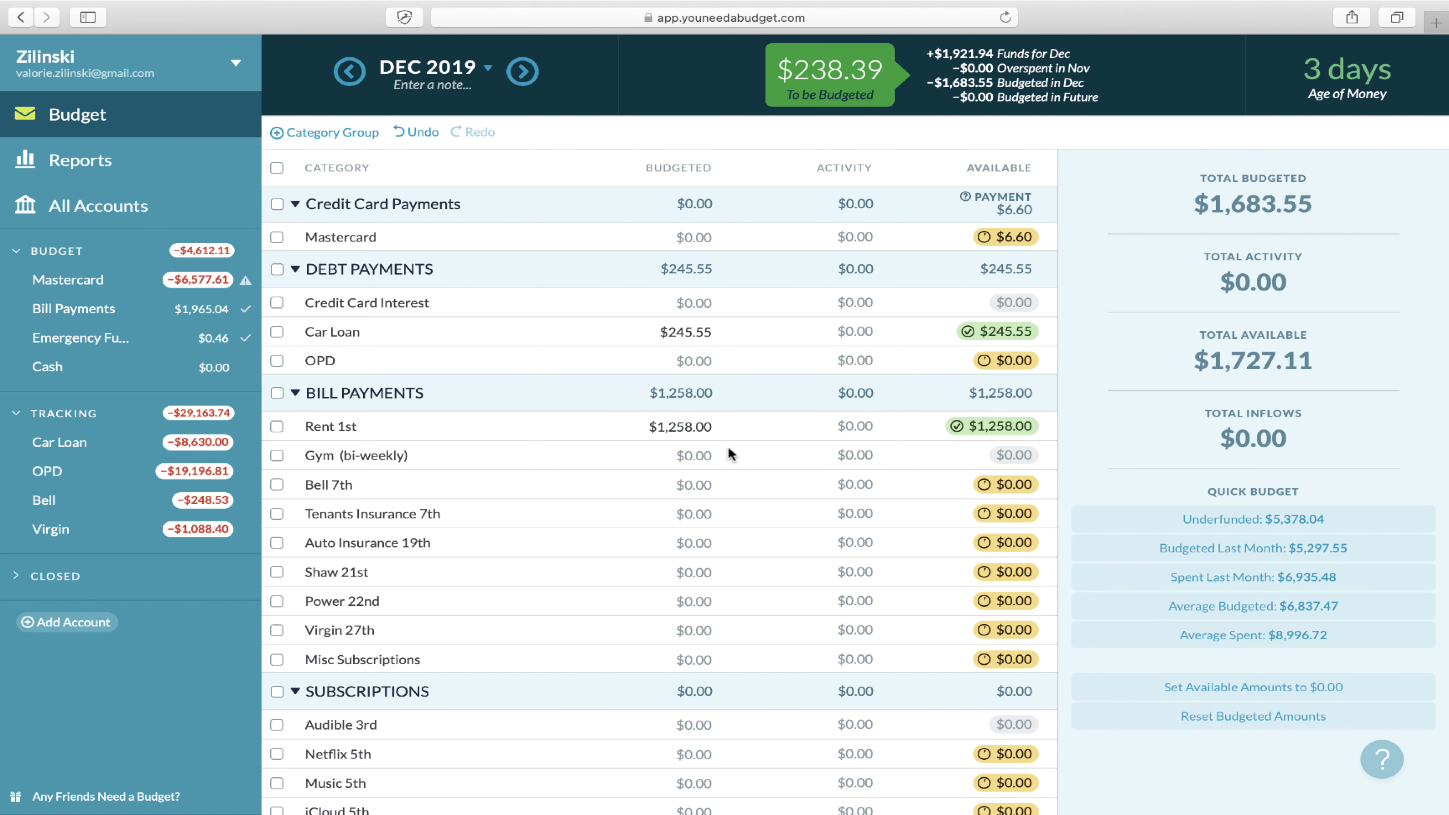
click(684, 301)
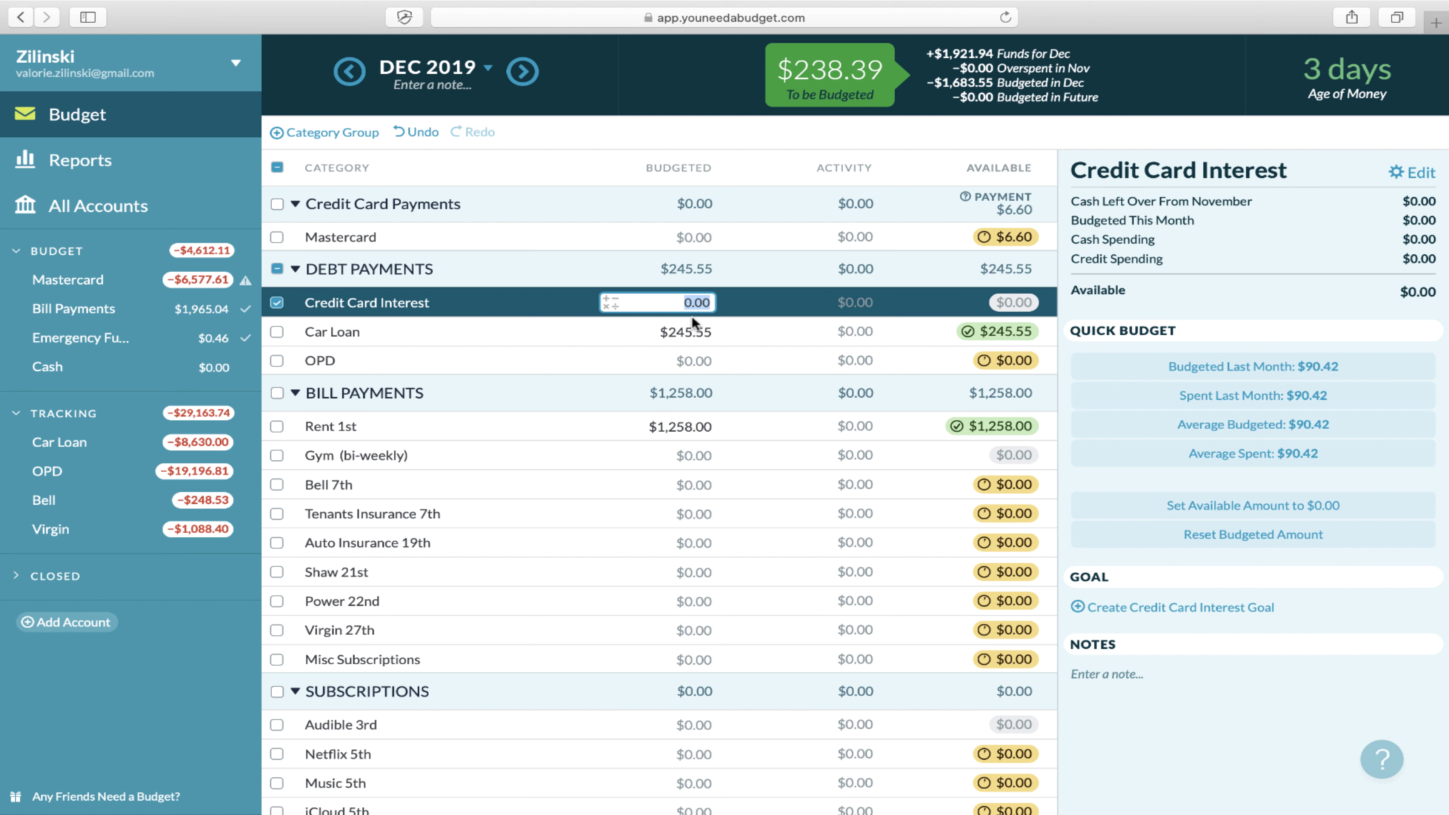
Enter 150 for Credit Card Interest, then glance over Car Loan, OPD and Bell 7th.
text(150)
key(Return)
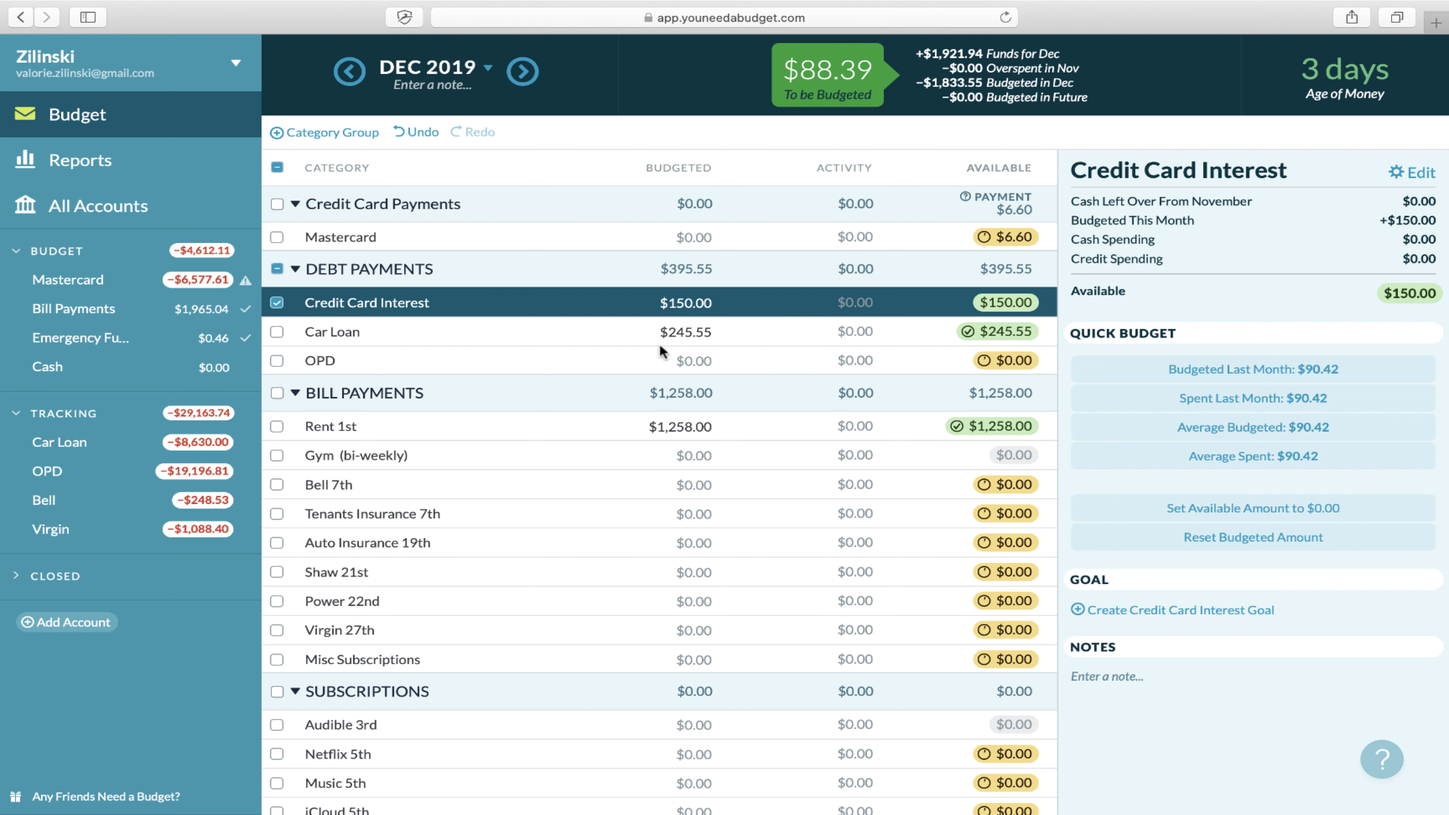
click(688, 340)
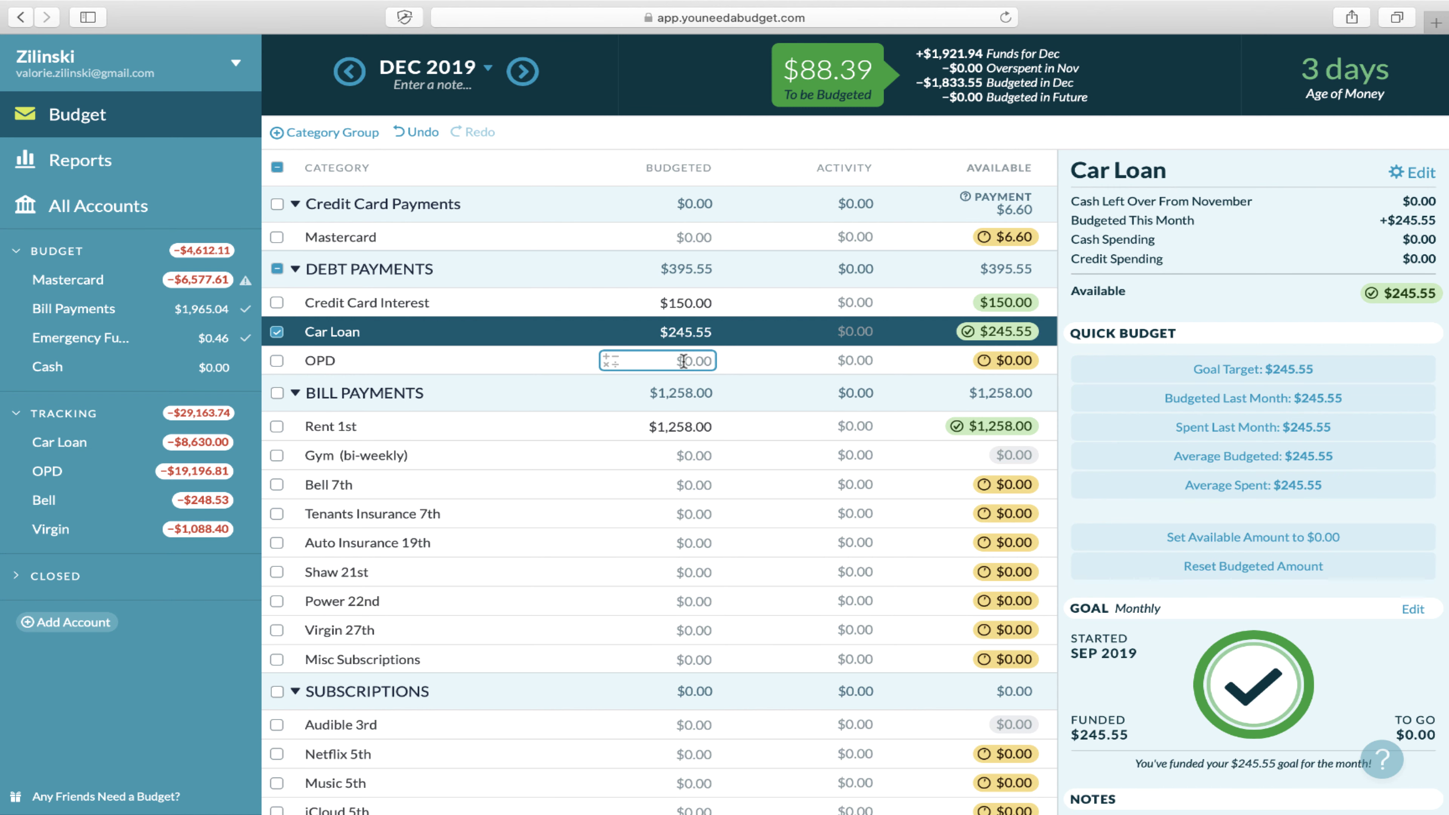
click(687, 360)
click(686, 491)
scroll(686, 492, down, 10)
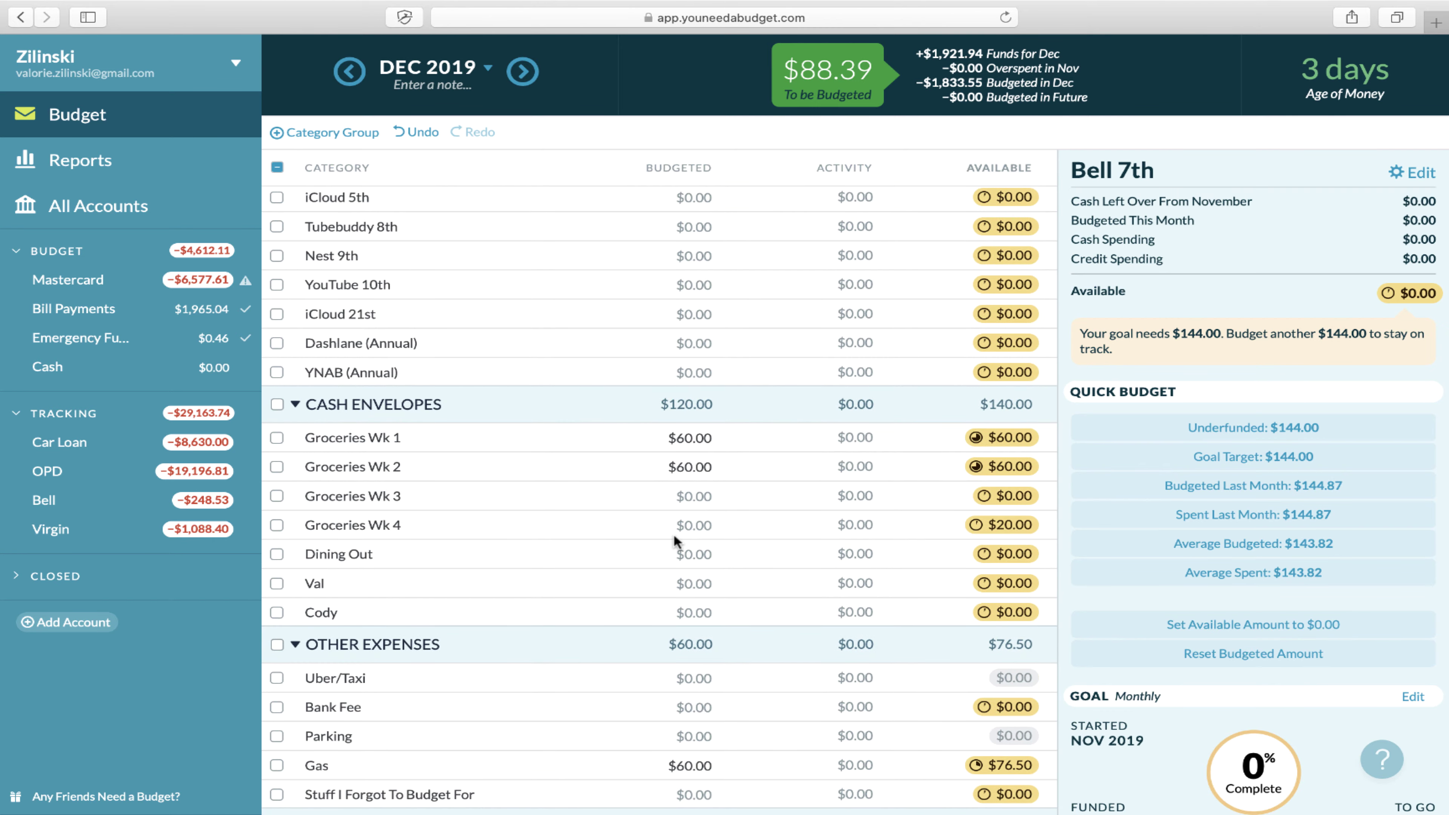
scroll(674, 533, down, 3)
scroll(673, 534, down, 5)
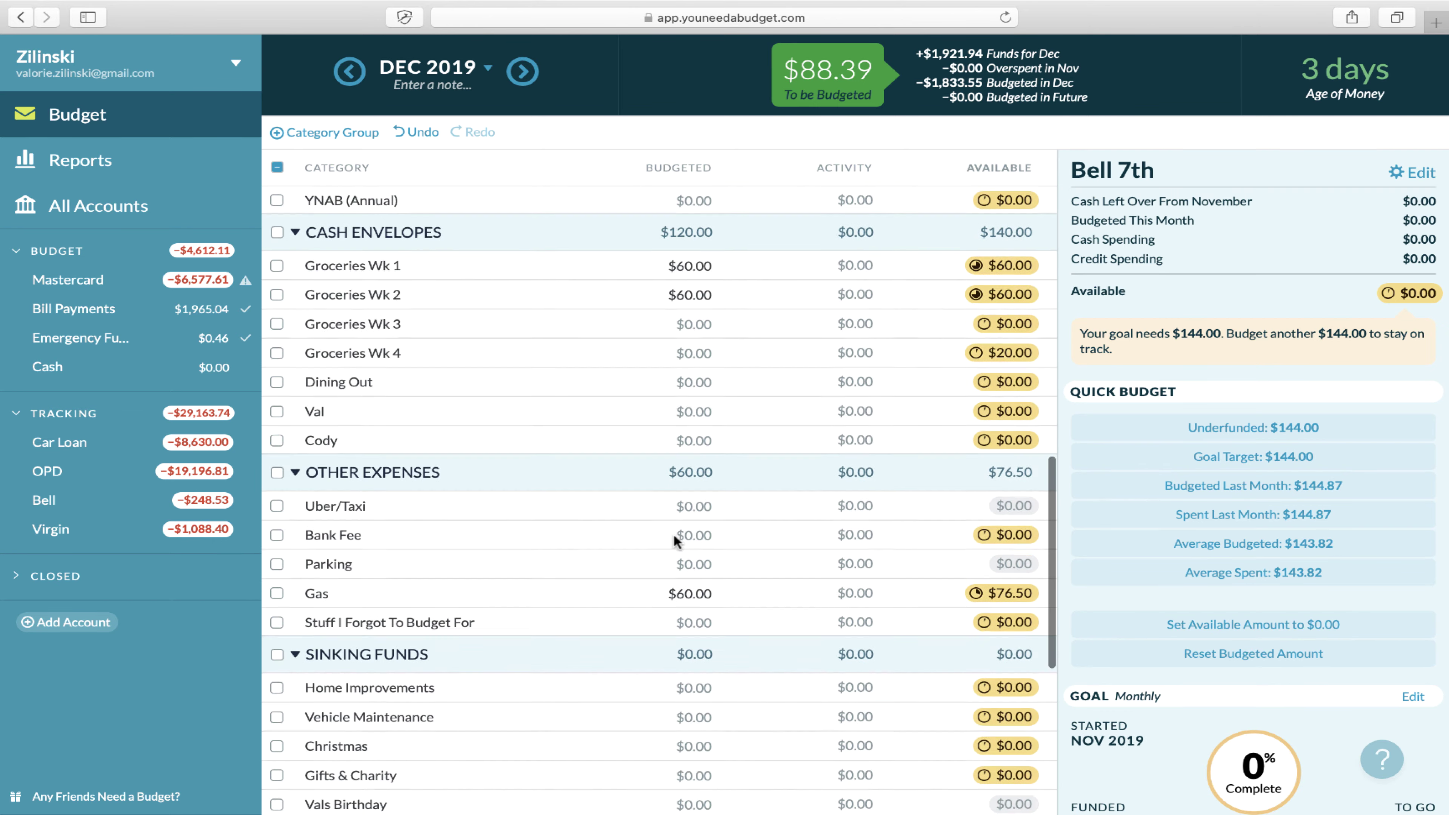
scroll(674, 533, down, 2)
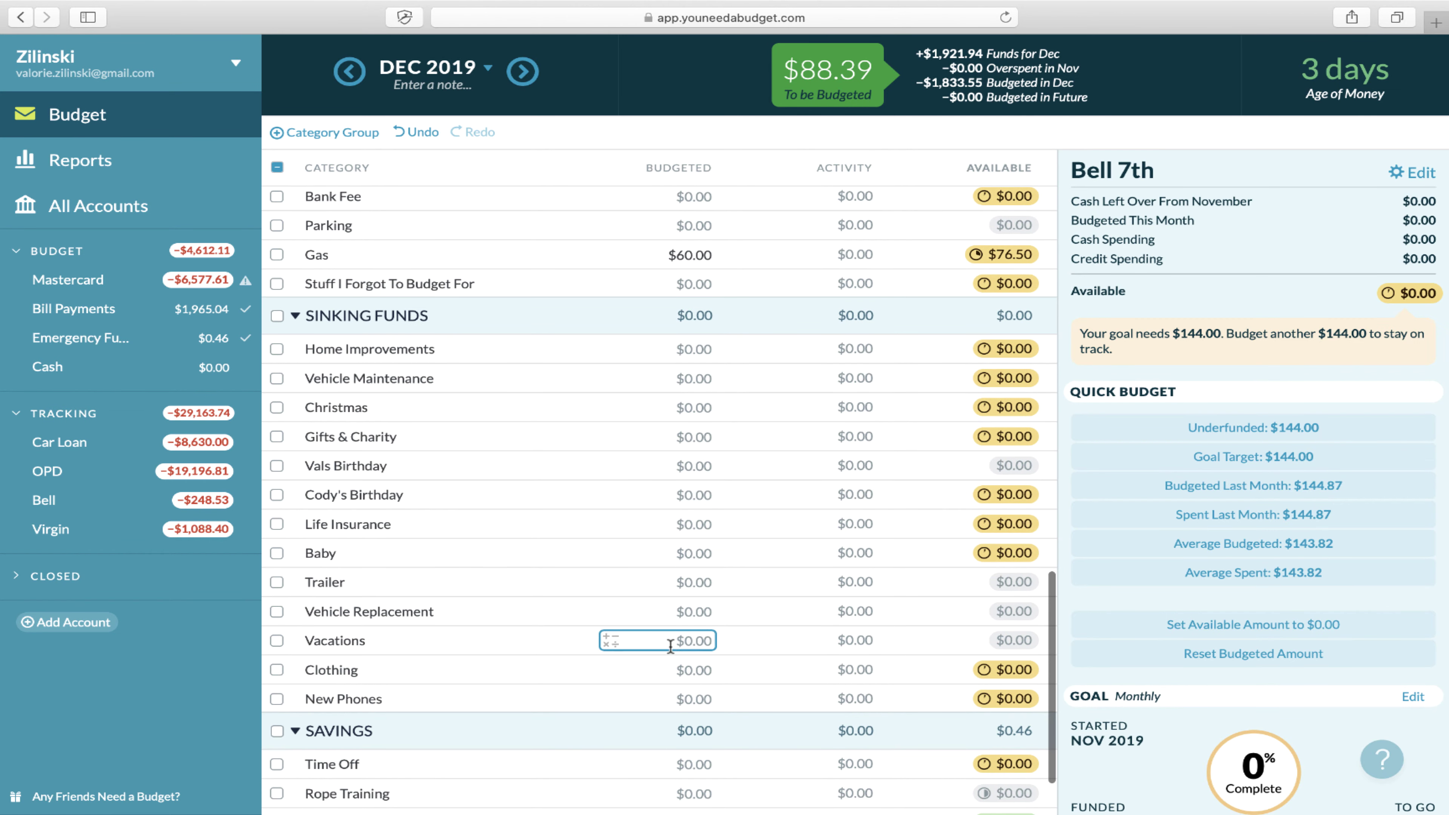
Enter 20 in Clothing's Budgeted cell, raising the total budgeted to $1,853.55.
click(673, 670)
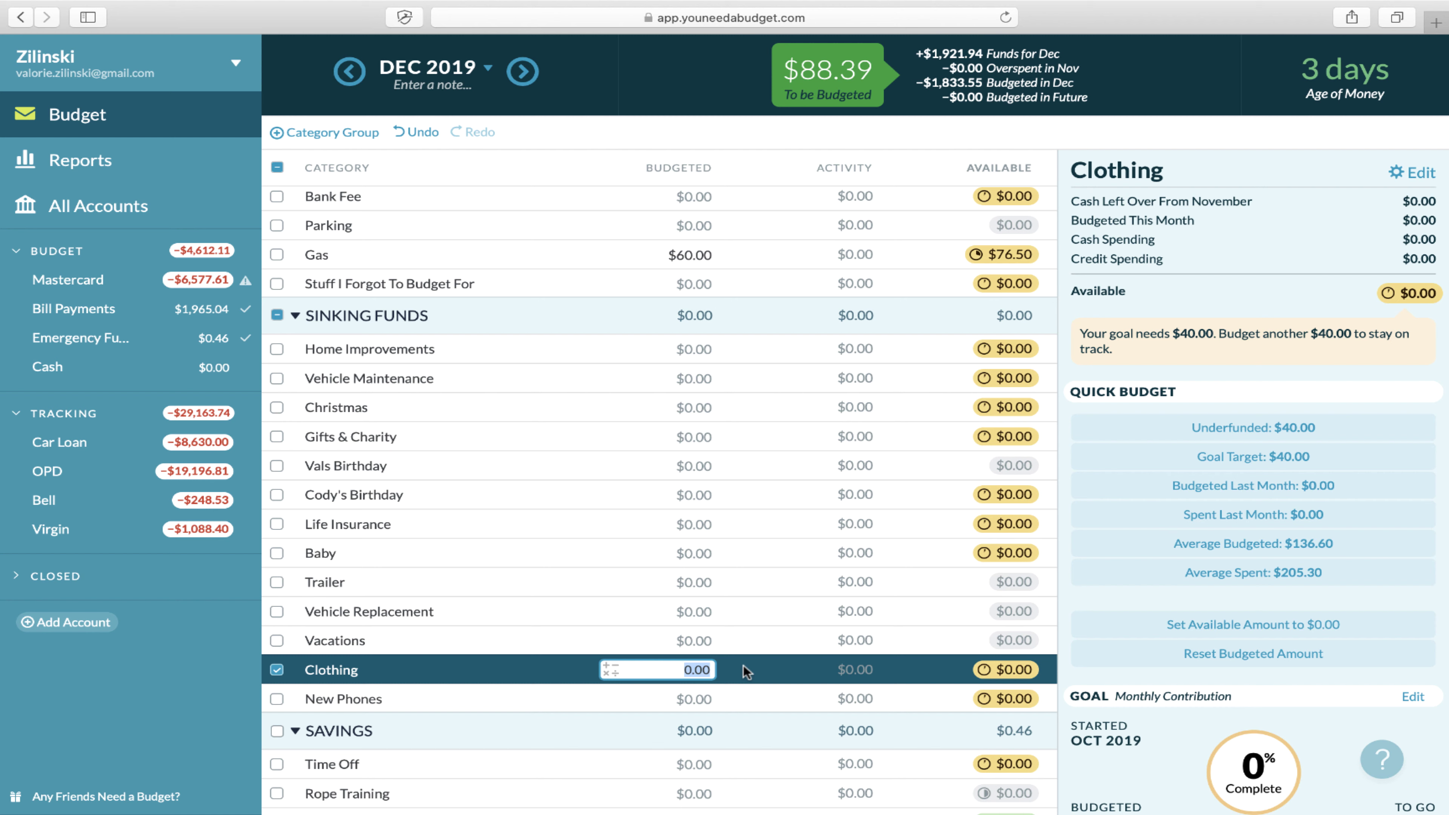
text(20)
key(Return)
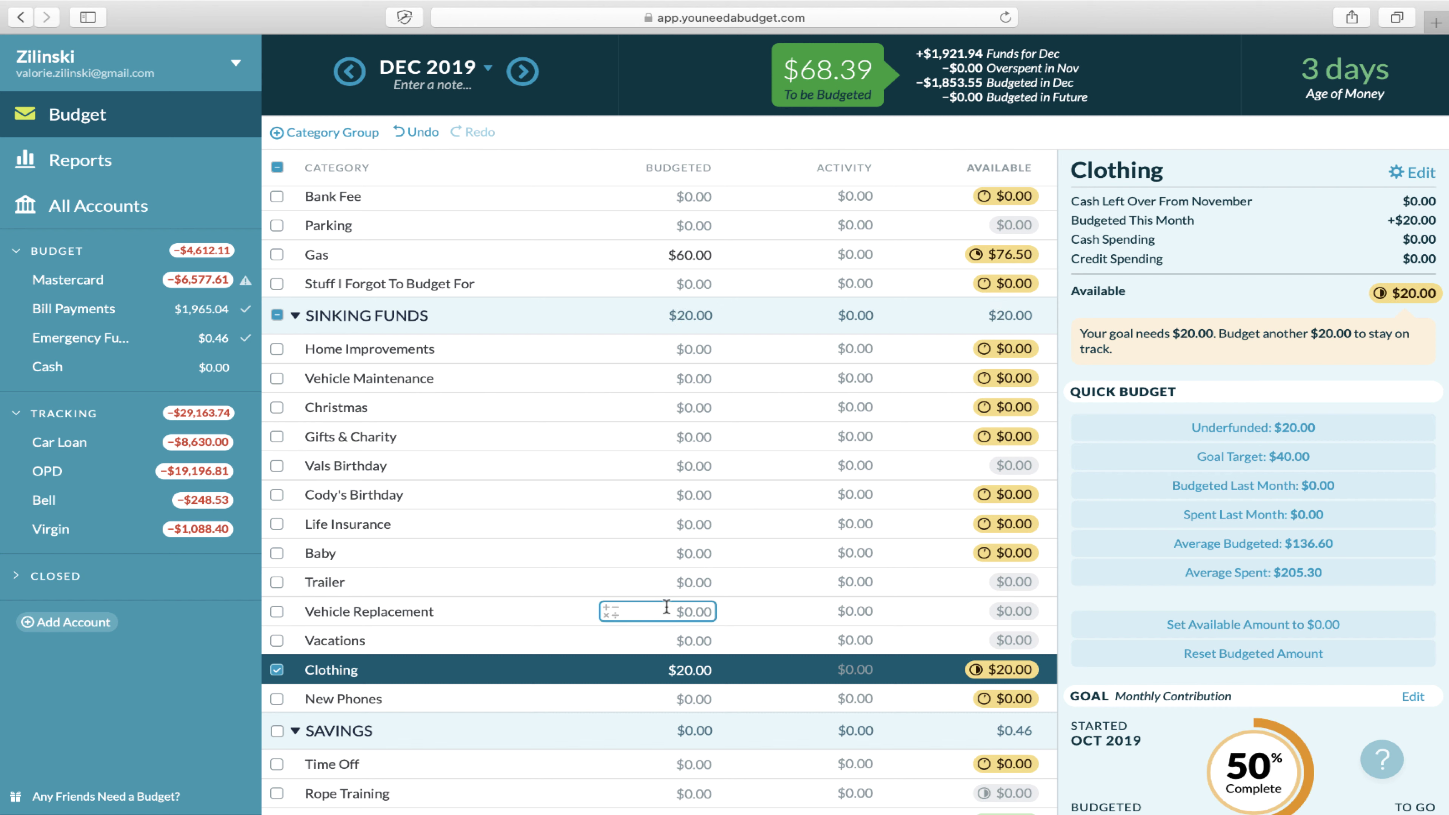
click(691, 669)
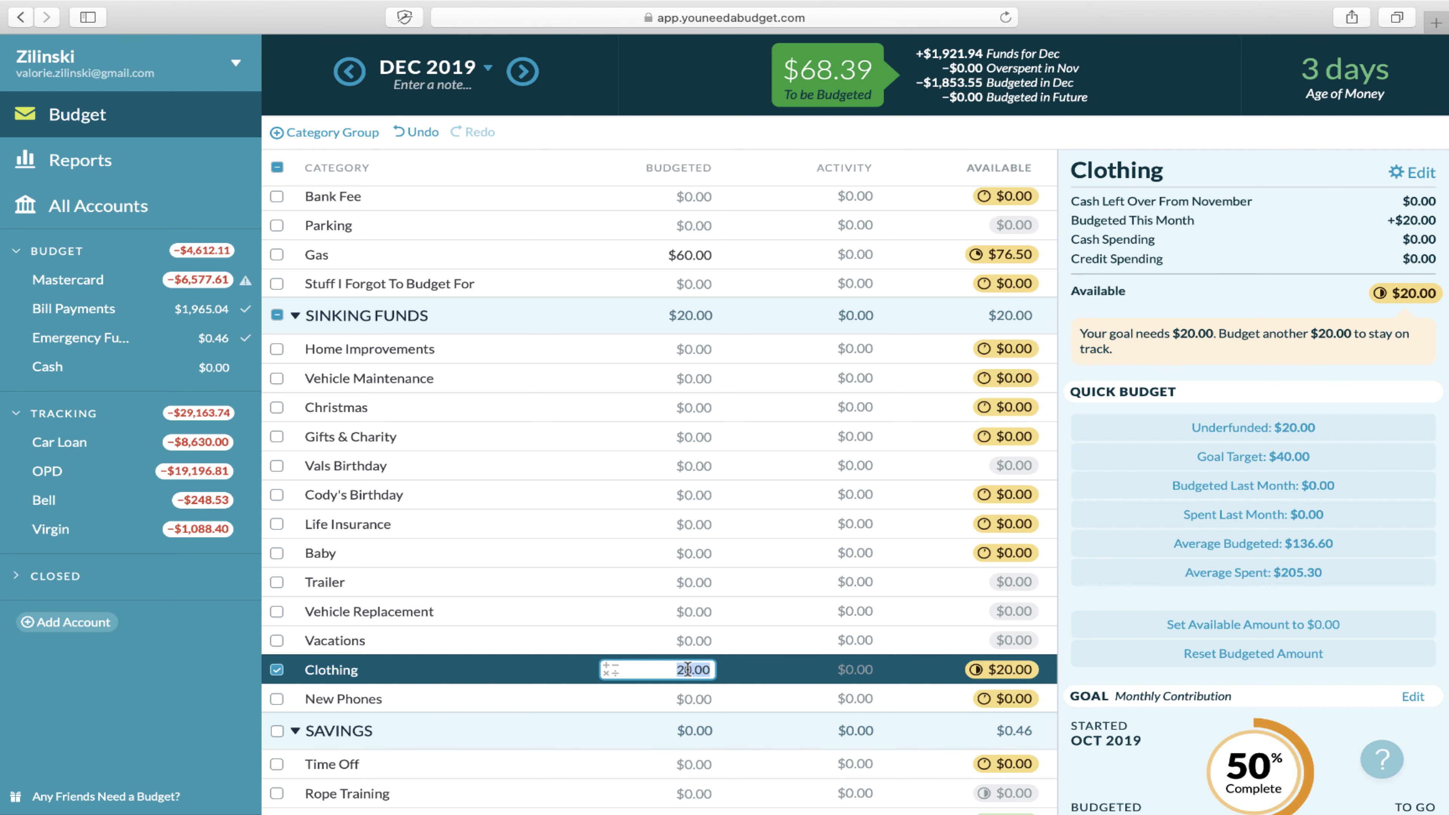
click(691, 637)
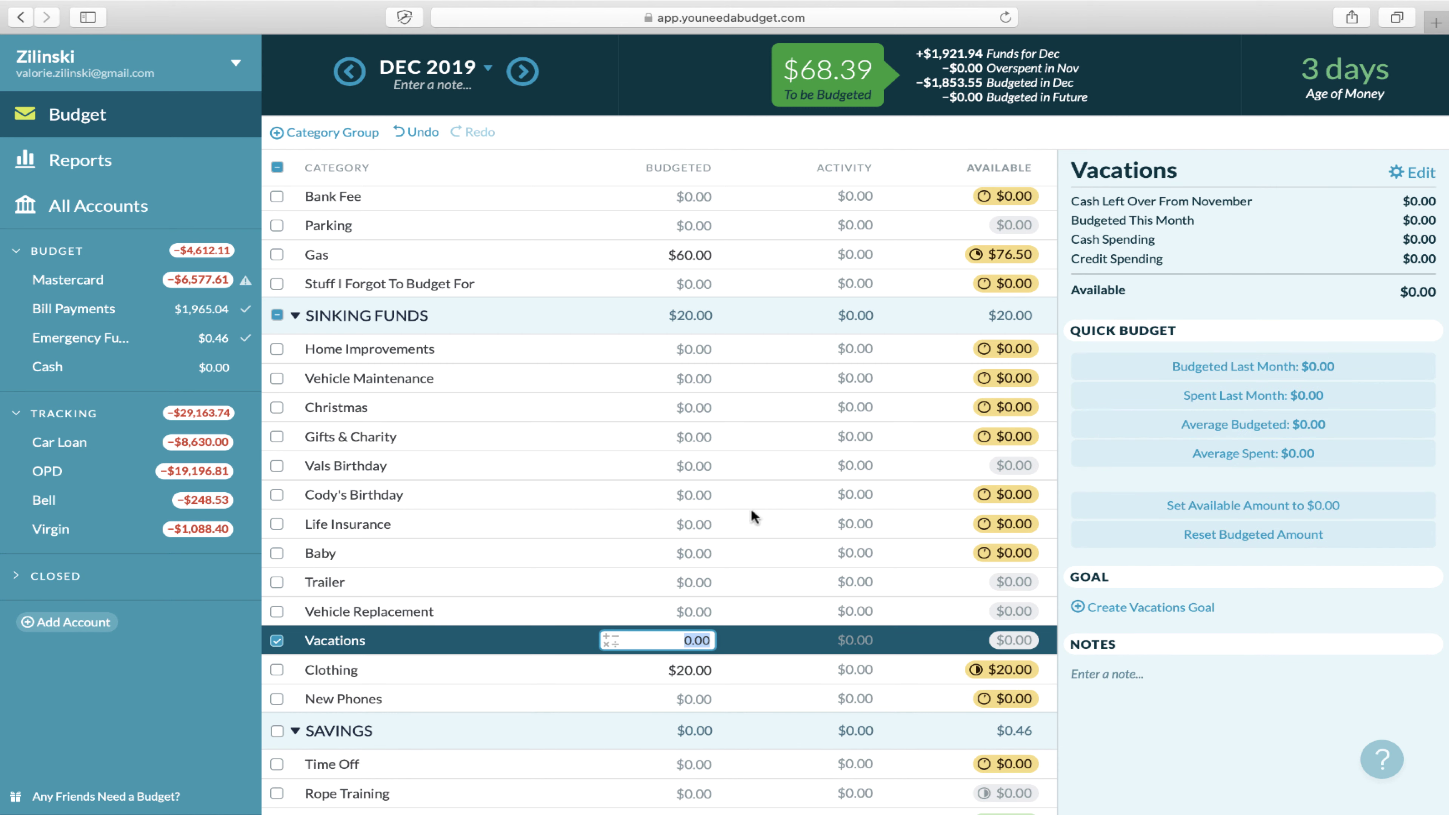
scroll(733, 315, up, 3)
scroll(734, 315, up, 4)
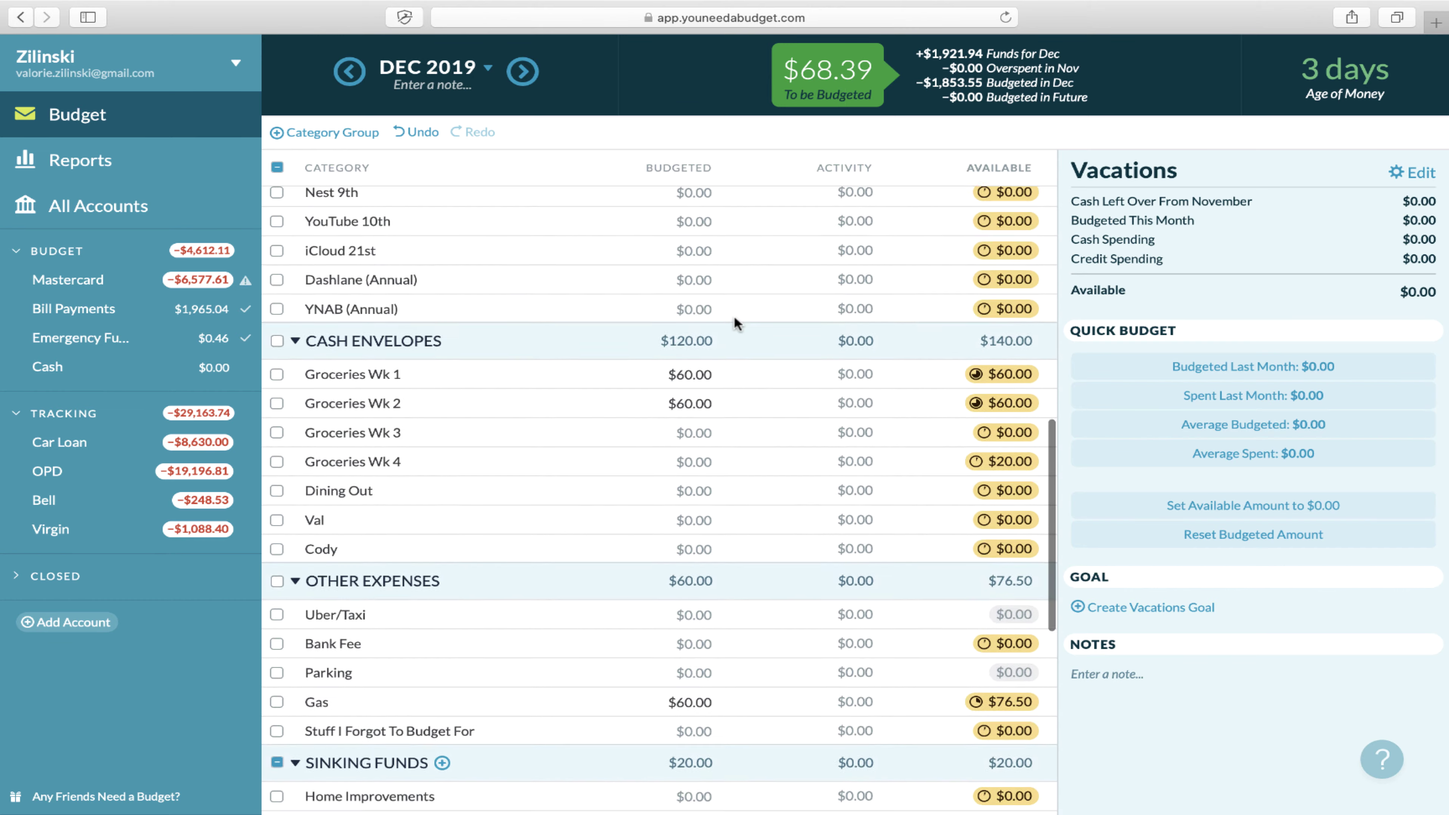
scroll(734, 315, down, 5)
Select the Subscriptions categories, leaving out Dashlane (Annual) and YNAB (Annual).
click(268, 738)
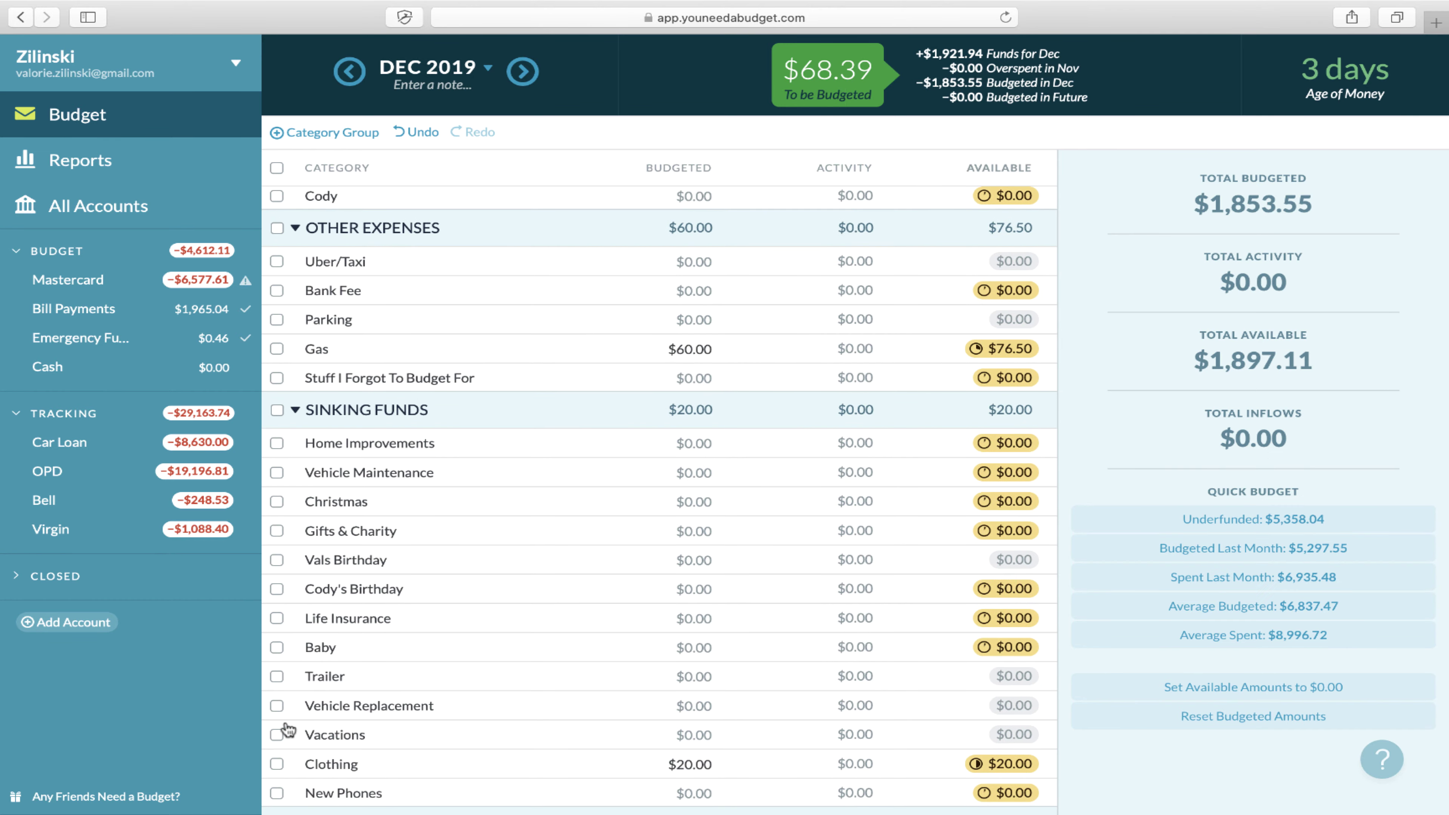
scroll(459, 537, up, 10)
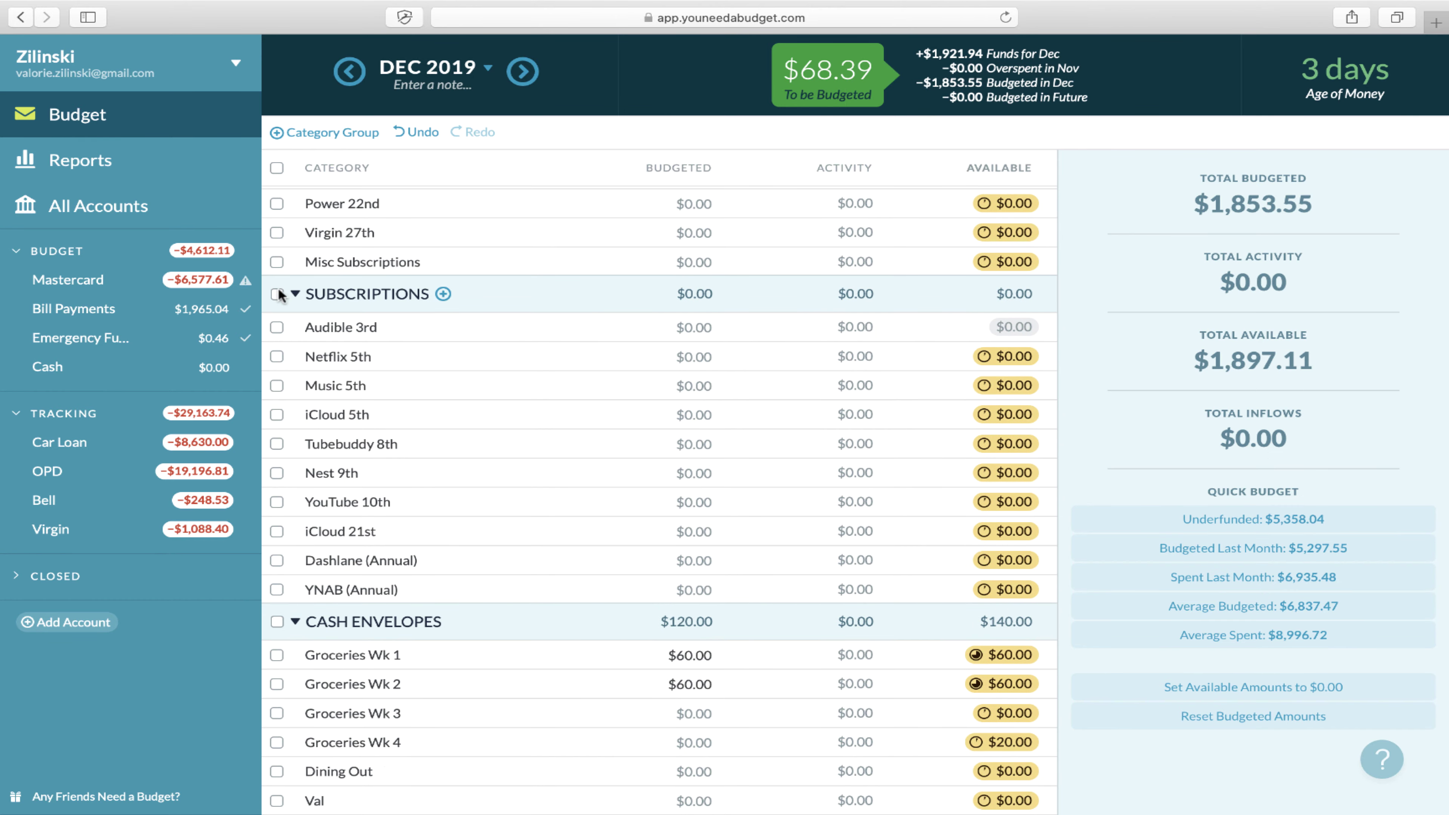
click(276, 293)
click(276, 560)
click(277, 590)
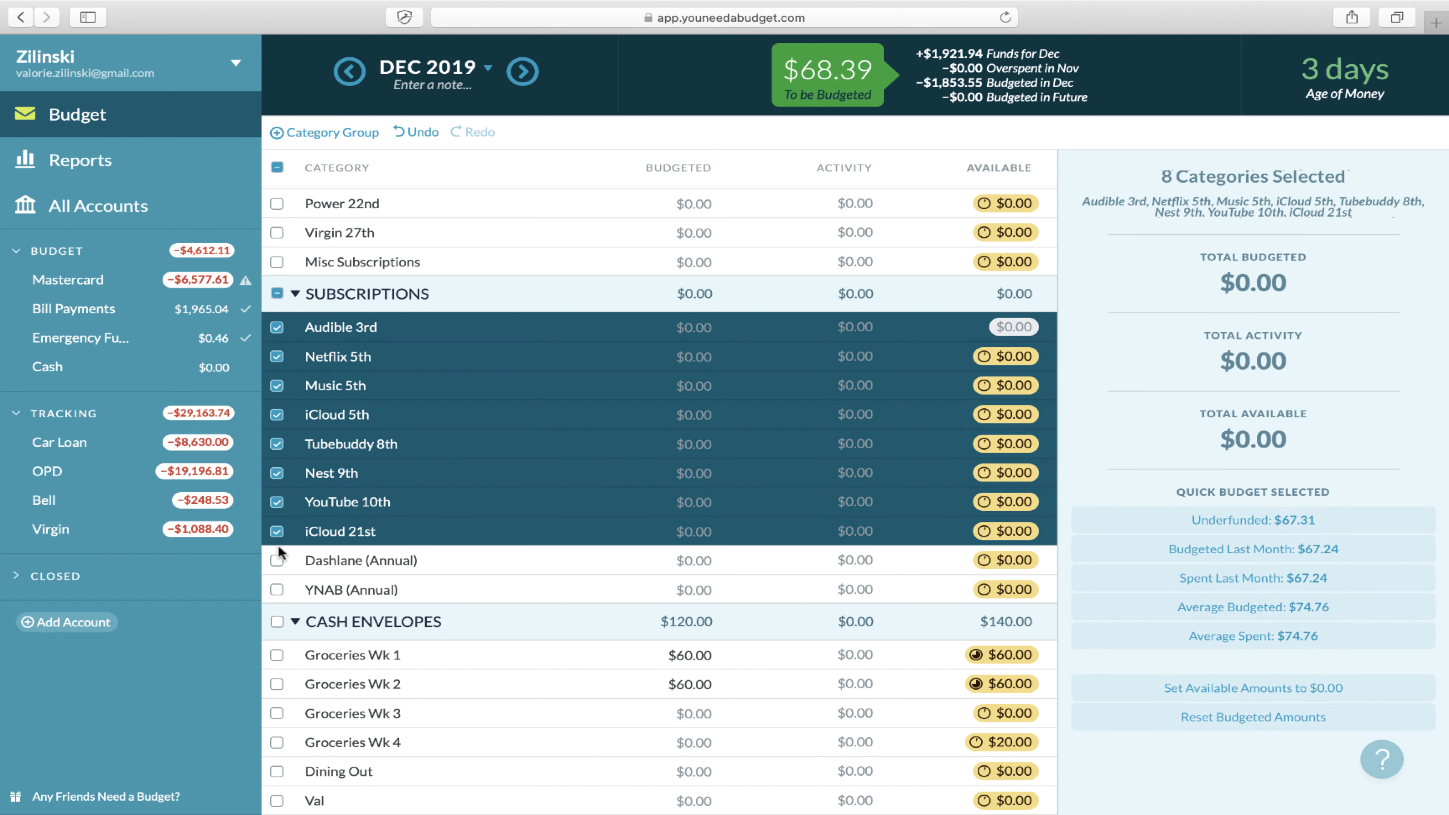
click(277, 531)
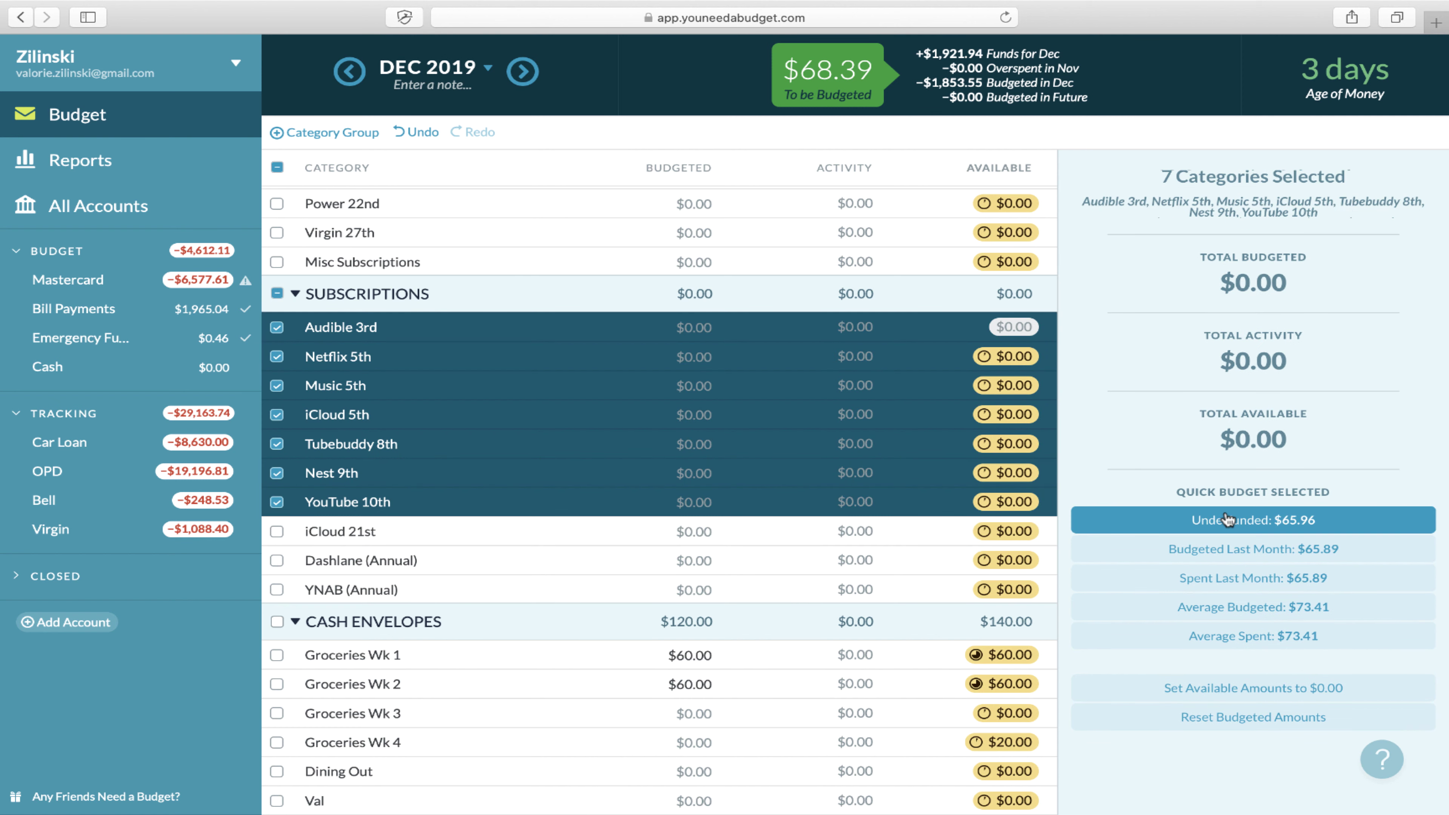
scroll(574, 305, up, 5)
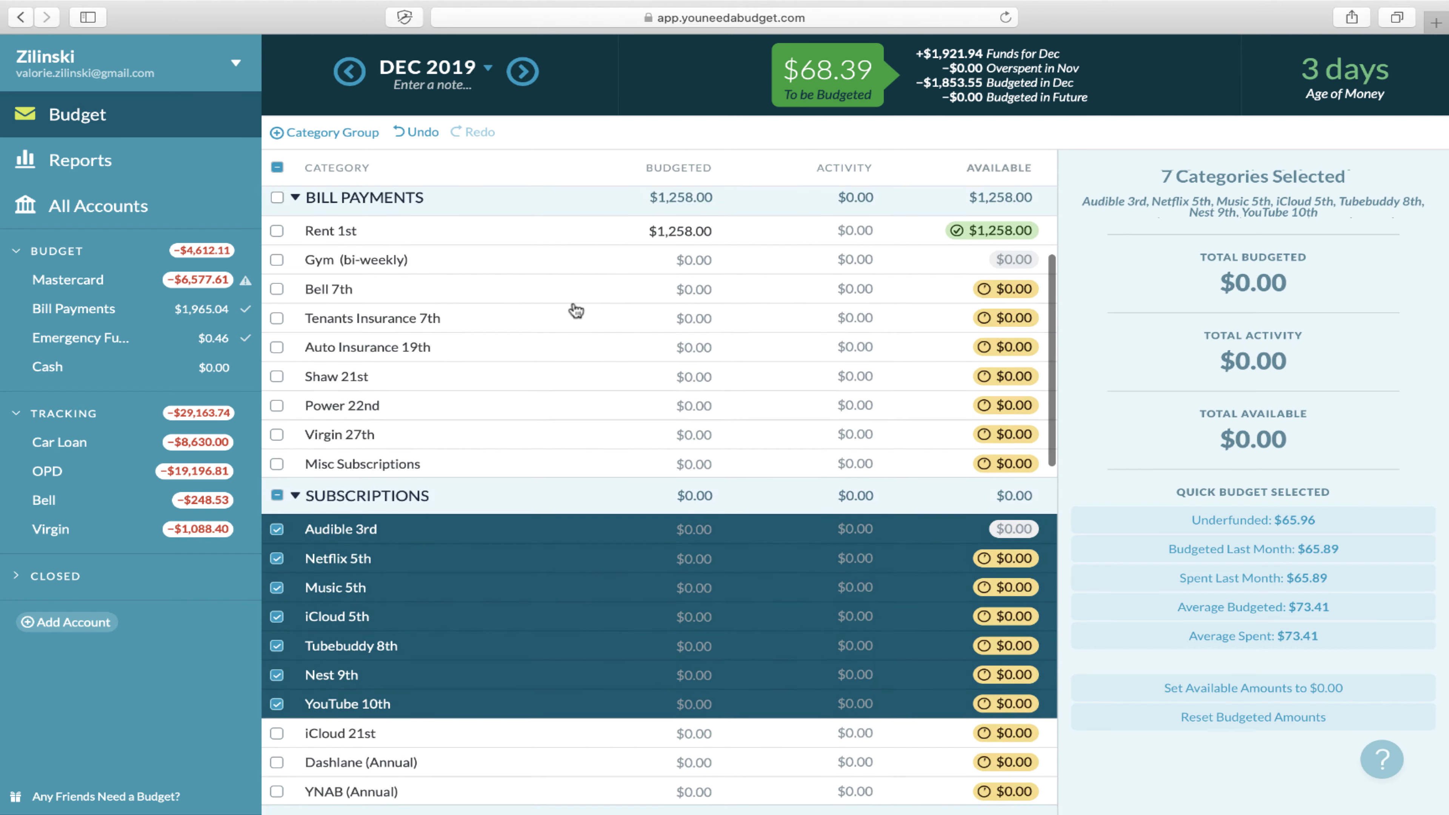
Fund the selected subscriptions with Quick Budget Underfunded ($65.96), then deselect them.
click(707, 314)
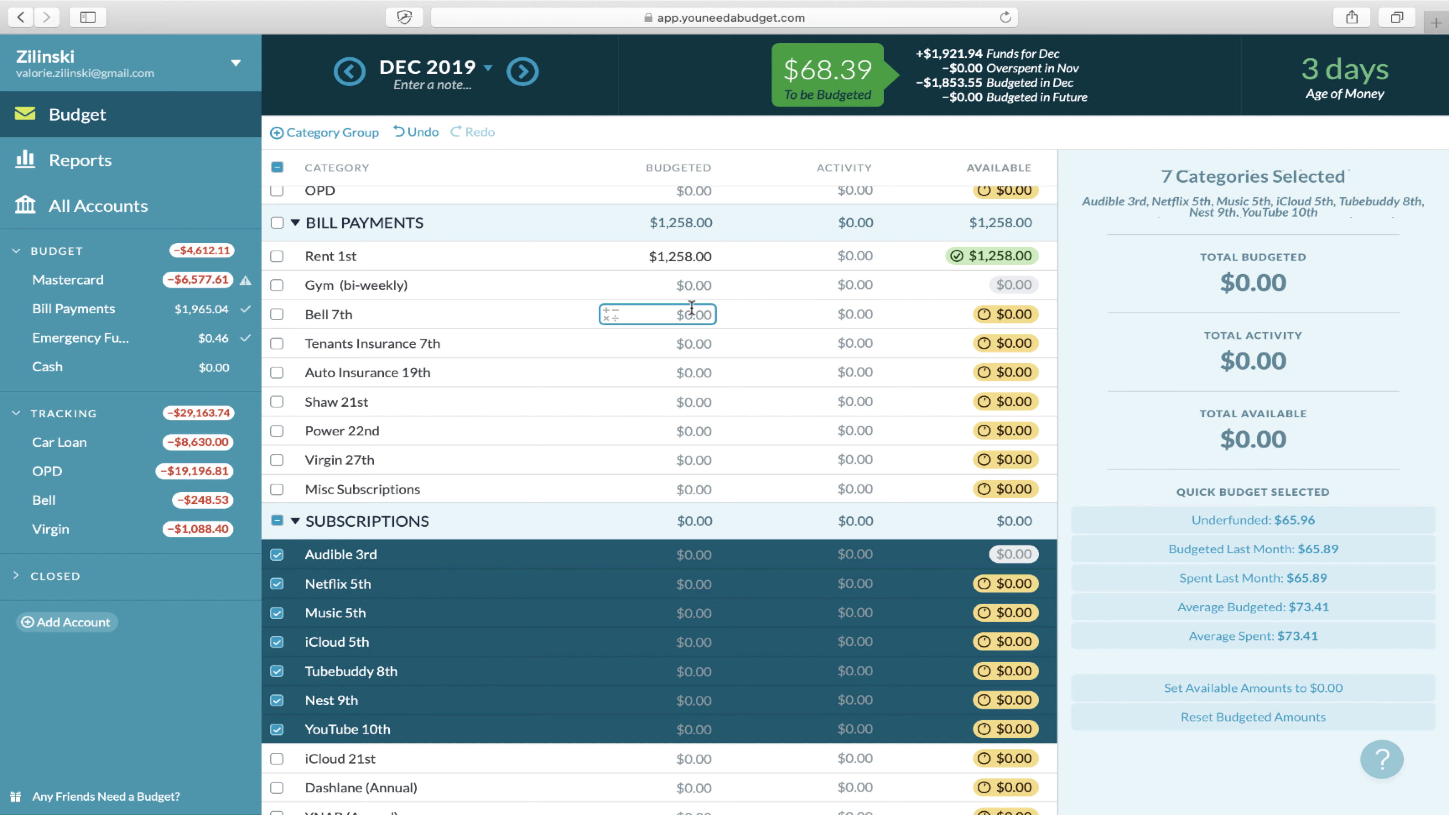
click(1235, 519)
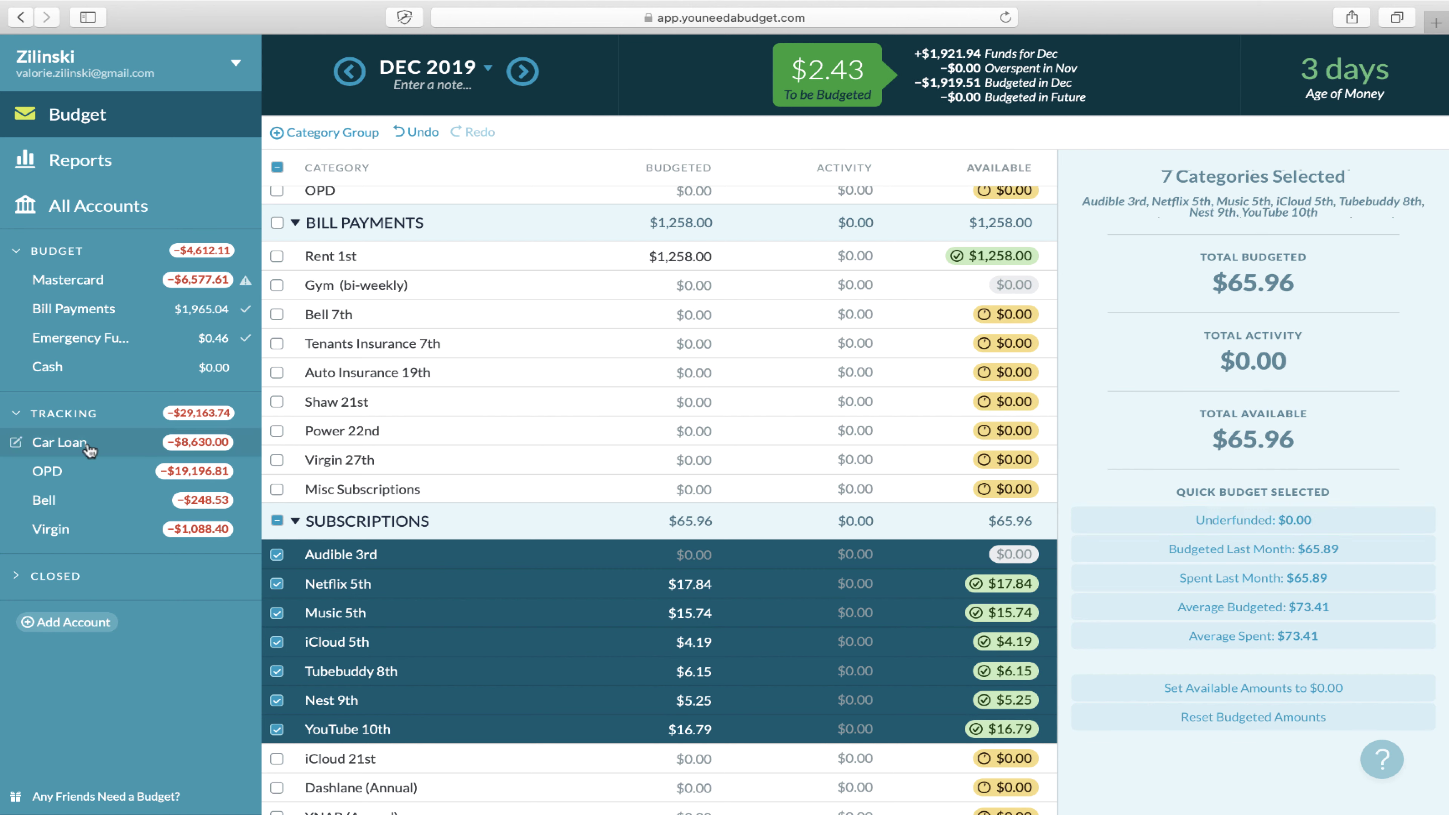
click(278, 520)
click(607, 635)
scroll(606, 630, down, 2)
scroll(606, 633, down, 2)
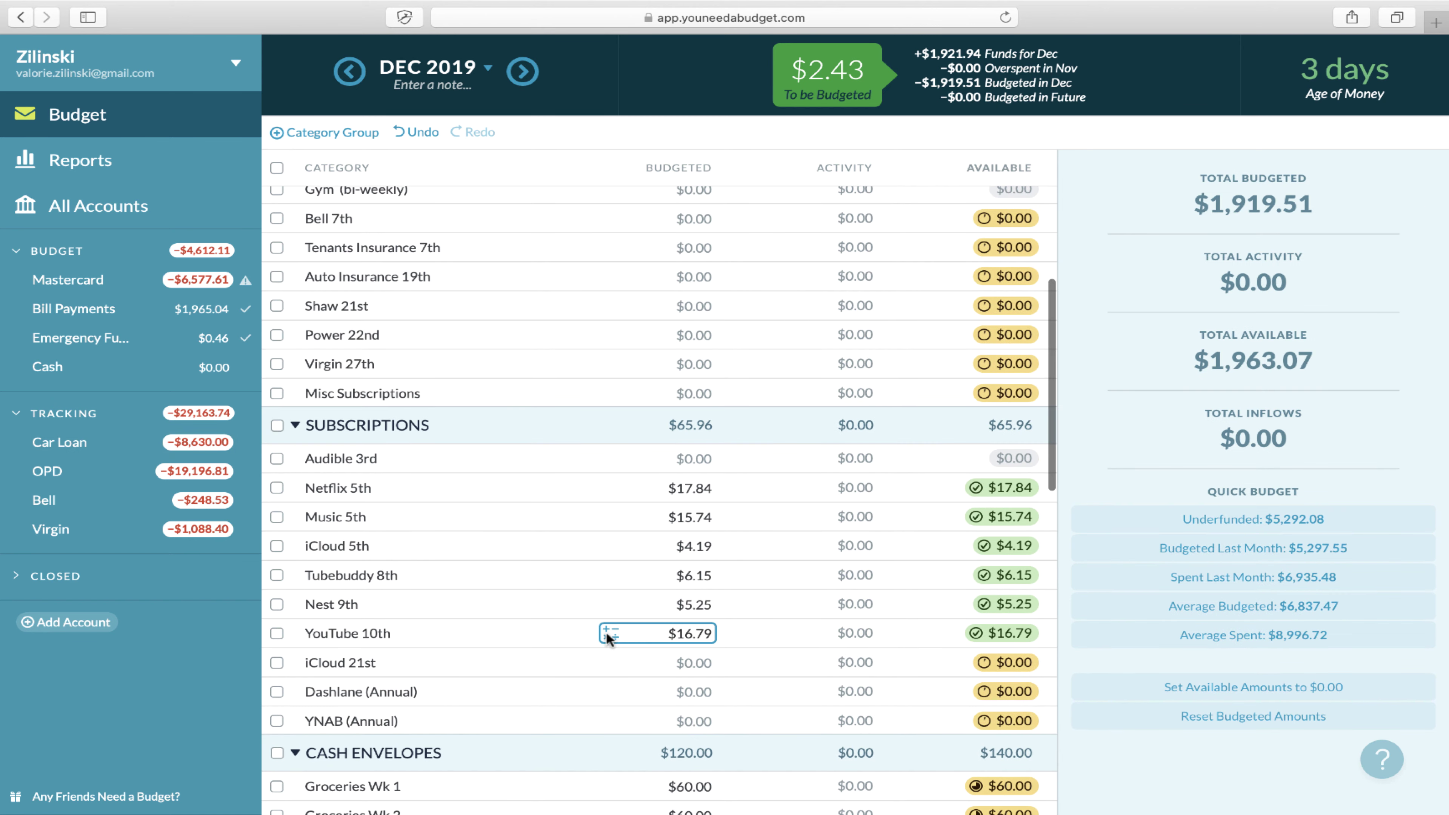
scroll(605, 630, down, 2)
scroll(606, 630, up, 5)
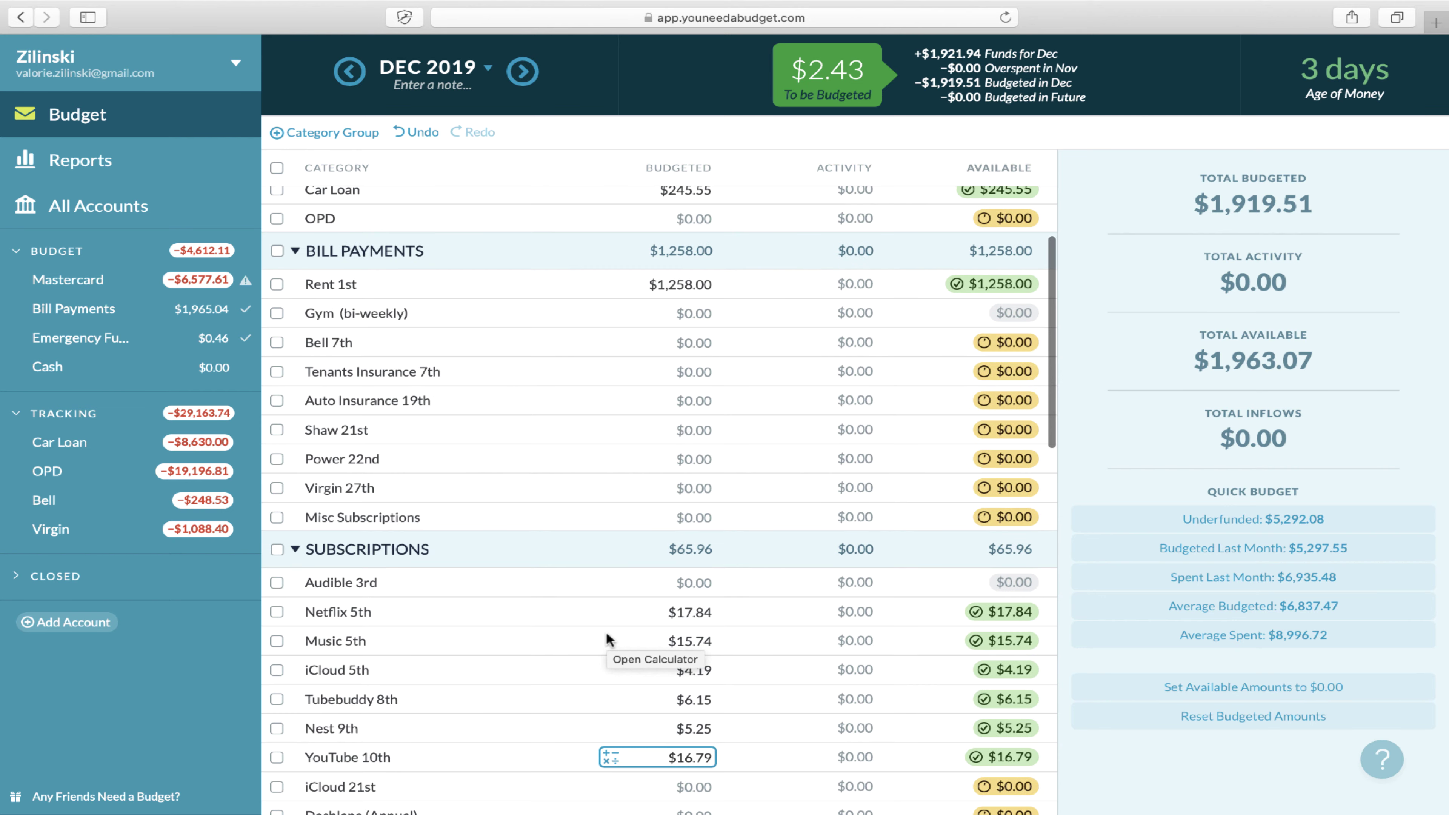
click(349, 71)
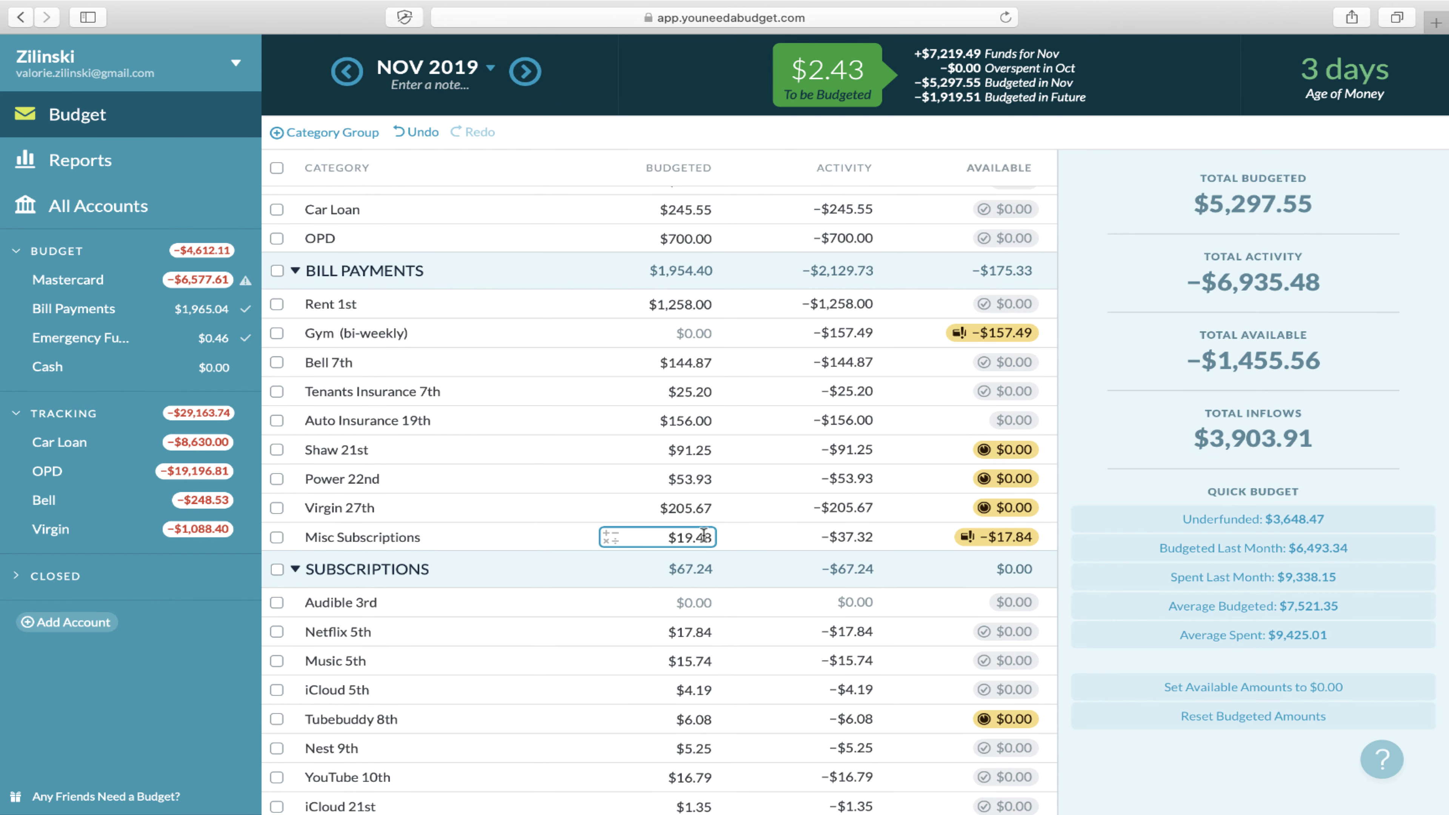
scroll(724, 469, down, 5)
scroll(723, 469, down, 12)
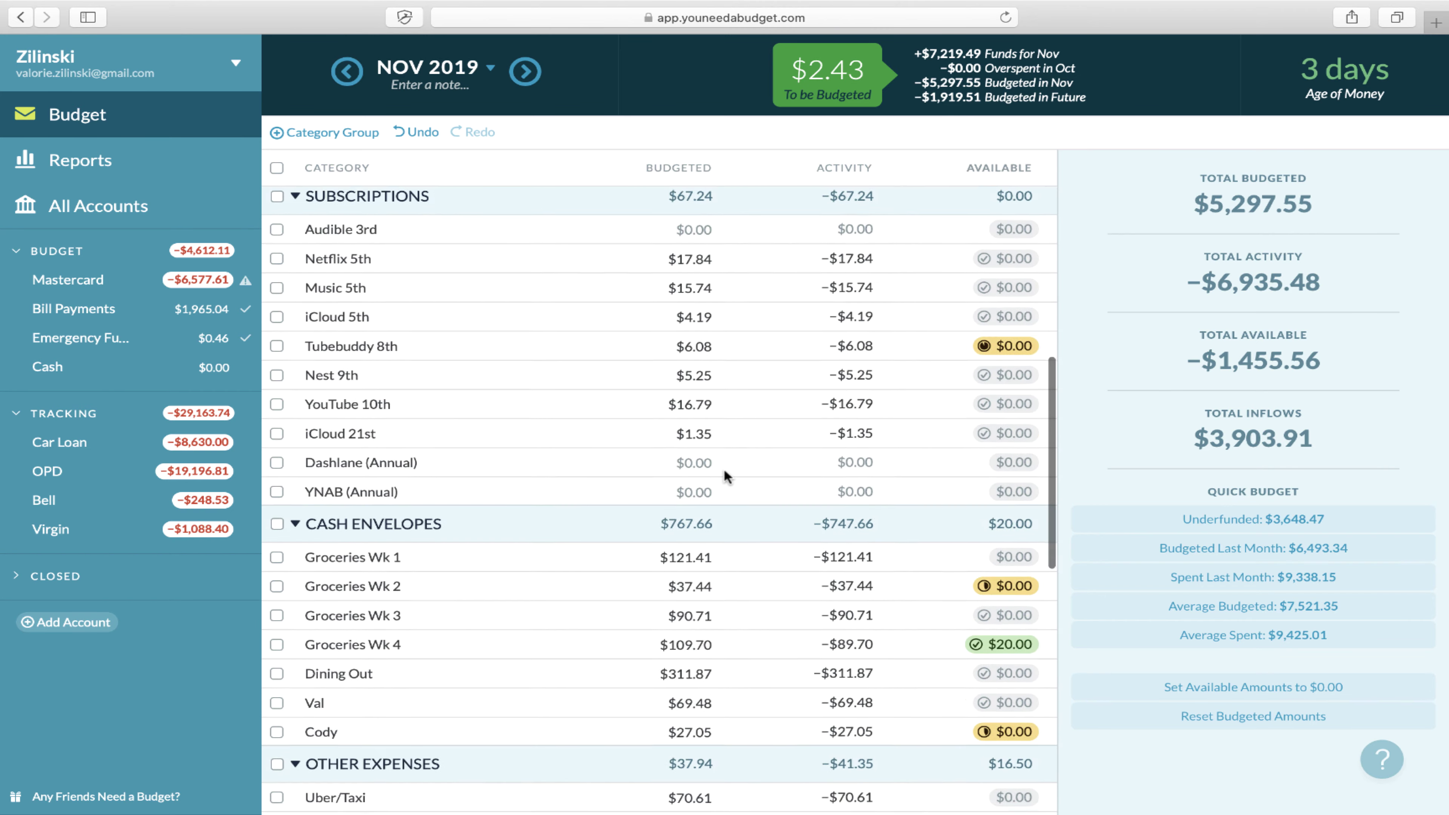
scroll(724, 471, down, 6)
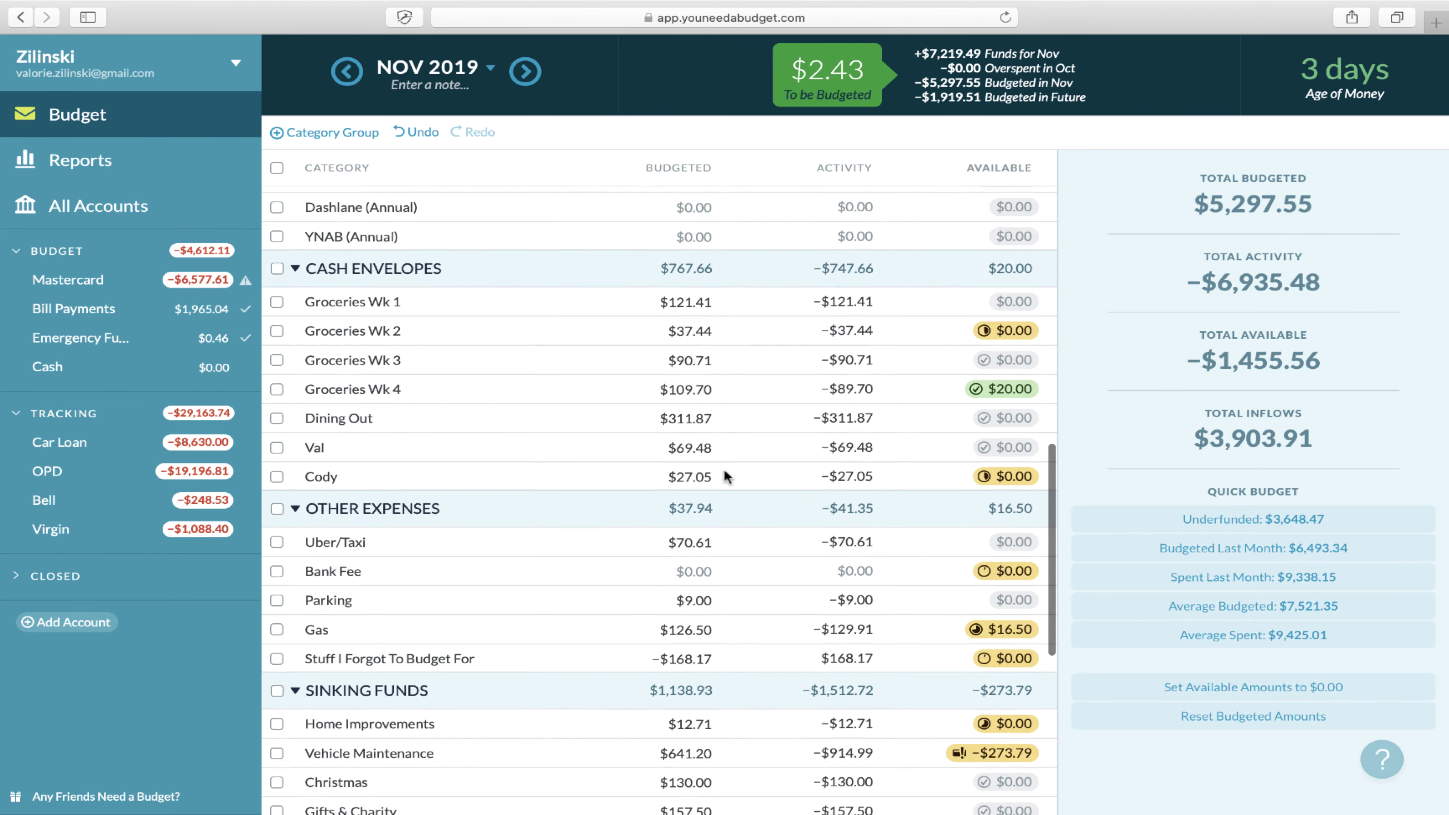
scroll(723, 469, down, 3)
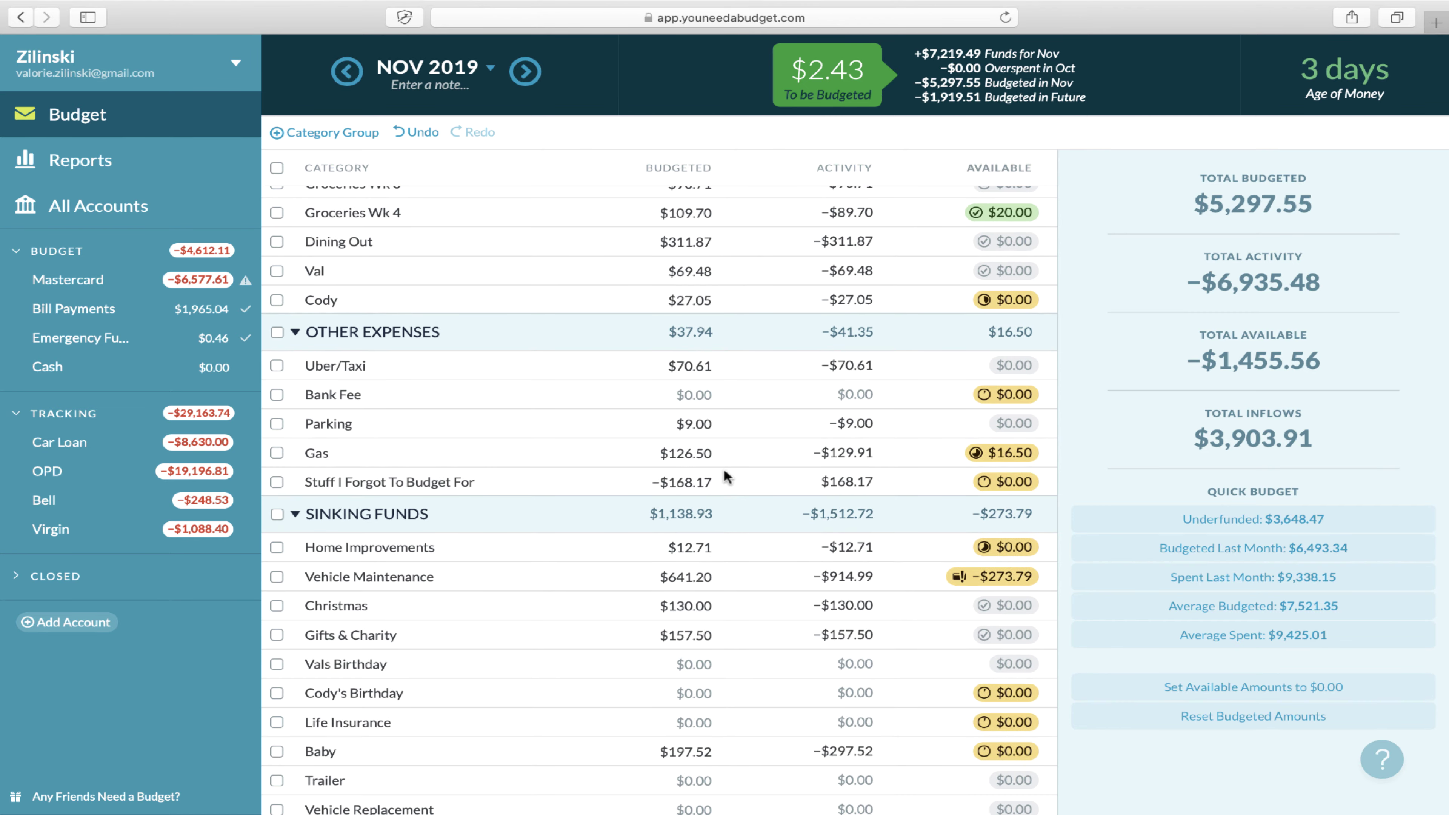
scroll(724, 468, down, 12)
scroll(648, 309, up, 15)
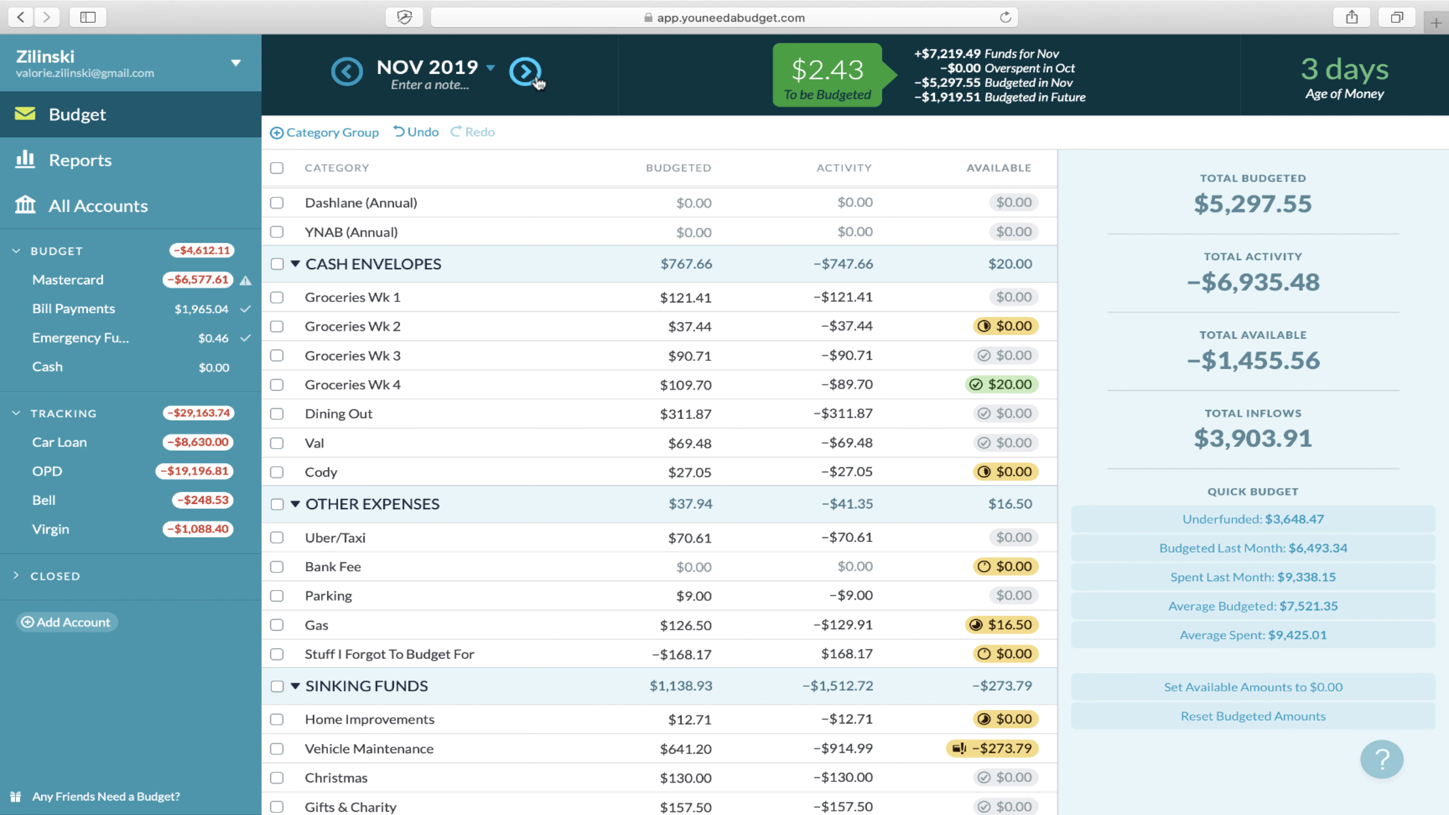
click(525, 71)
scroll(550, 249, up, 20)
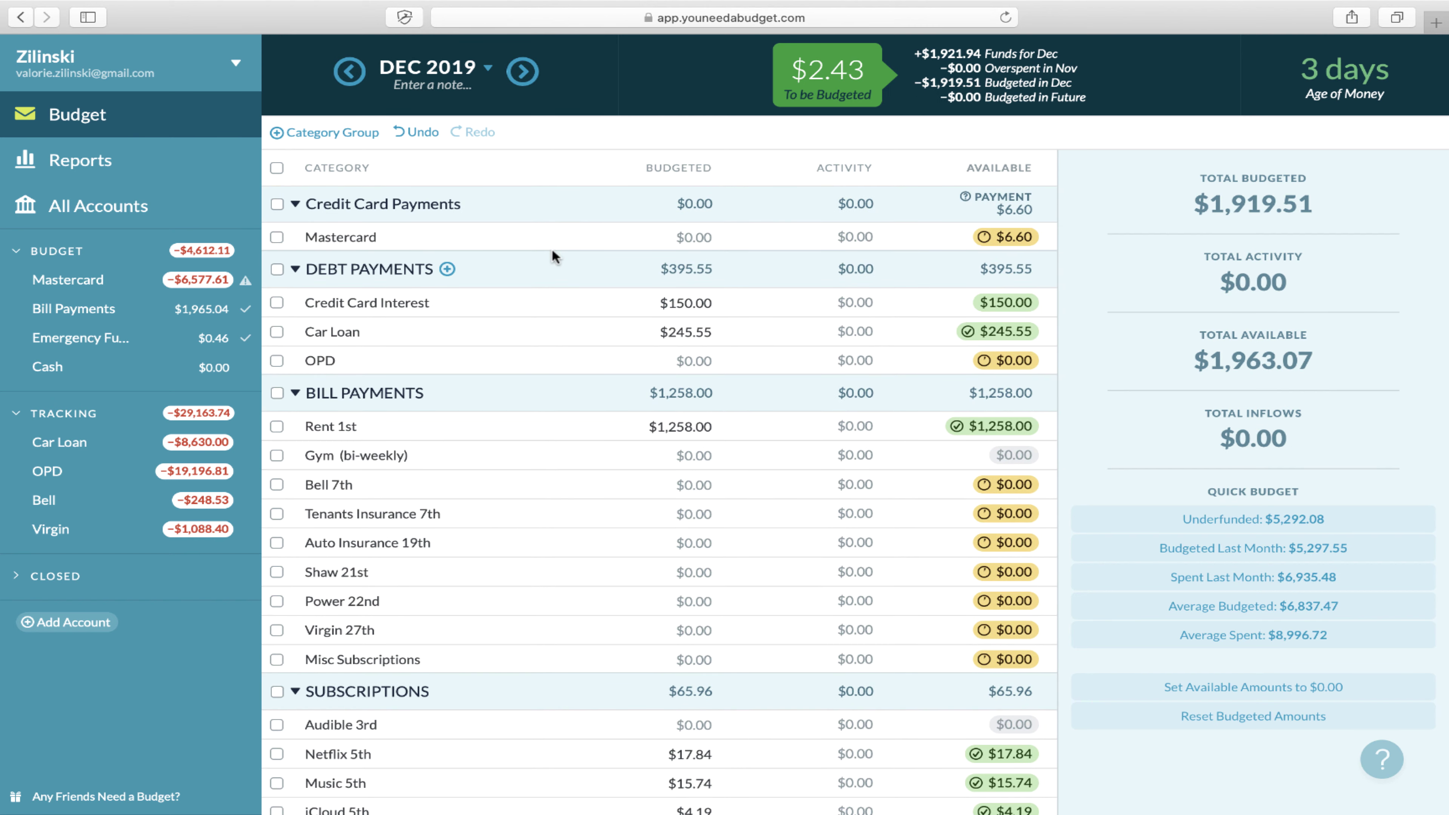
Move the leftover $2.43 to Credit Card Payments: Mastercard, bringing To Be Budgeted to $0.00.
scroll(551, 256, down, 2)
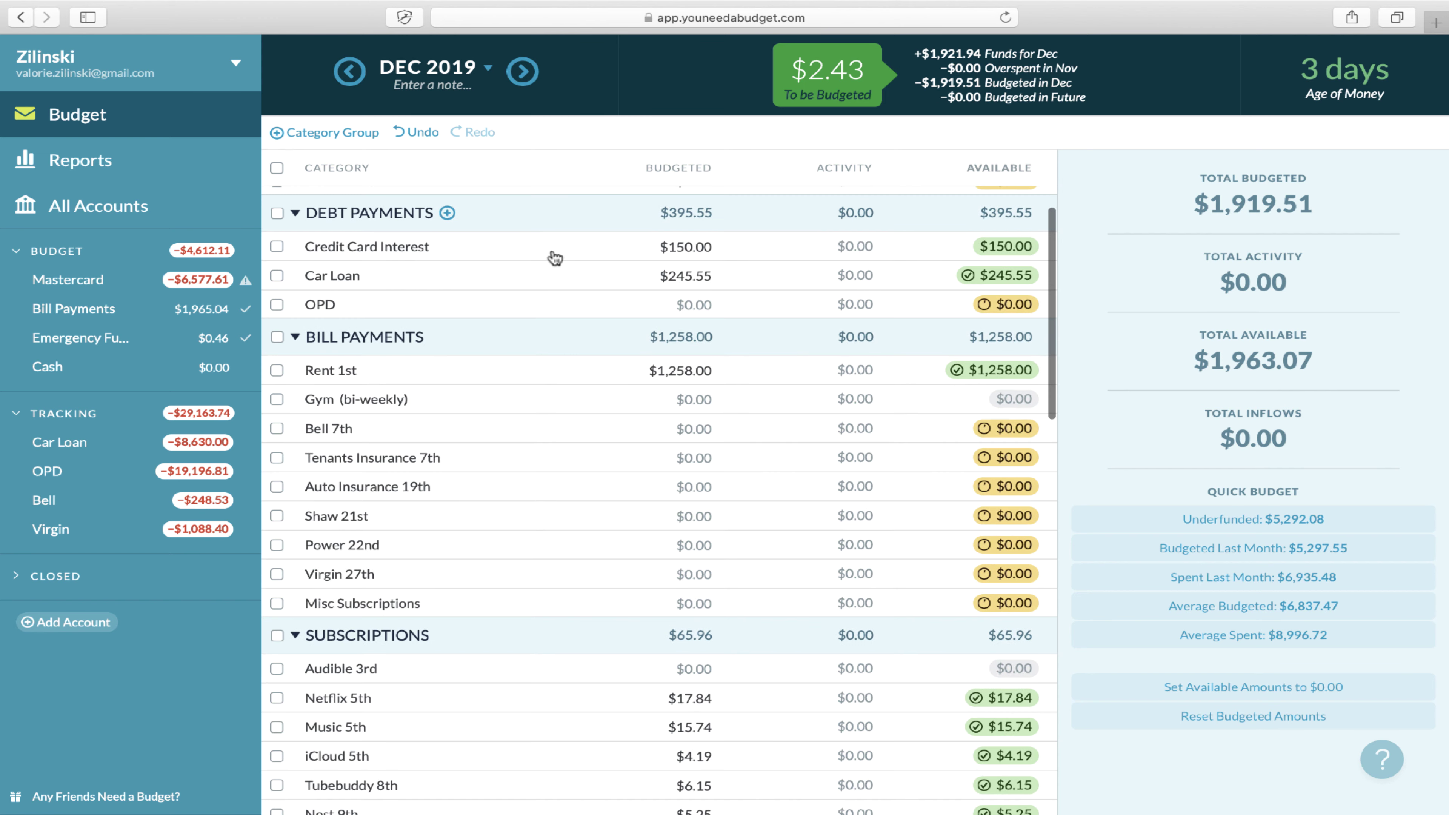
scroll(554, 258, down, 15)
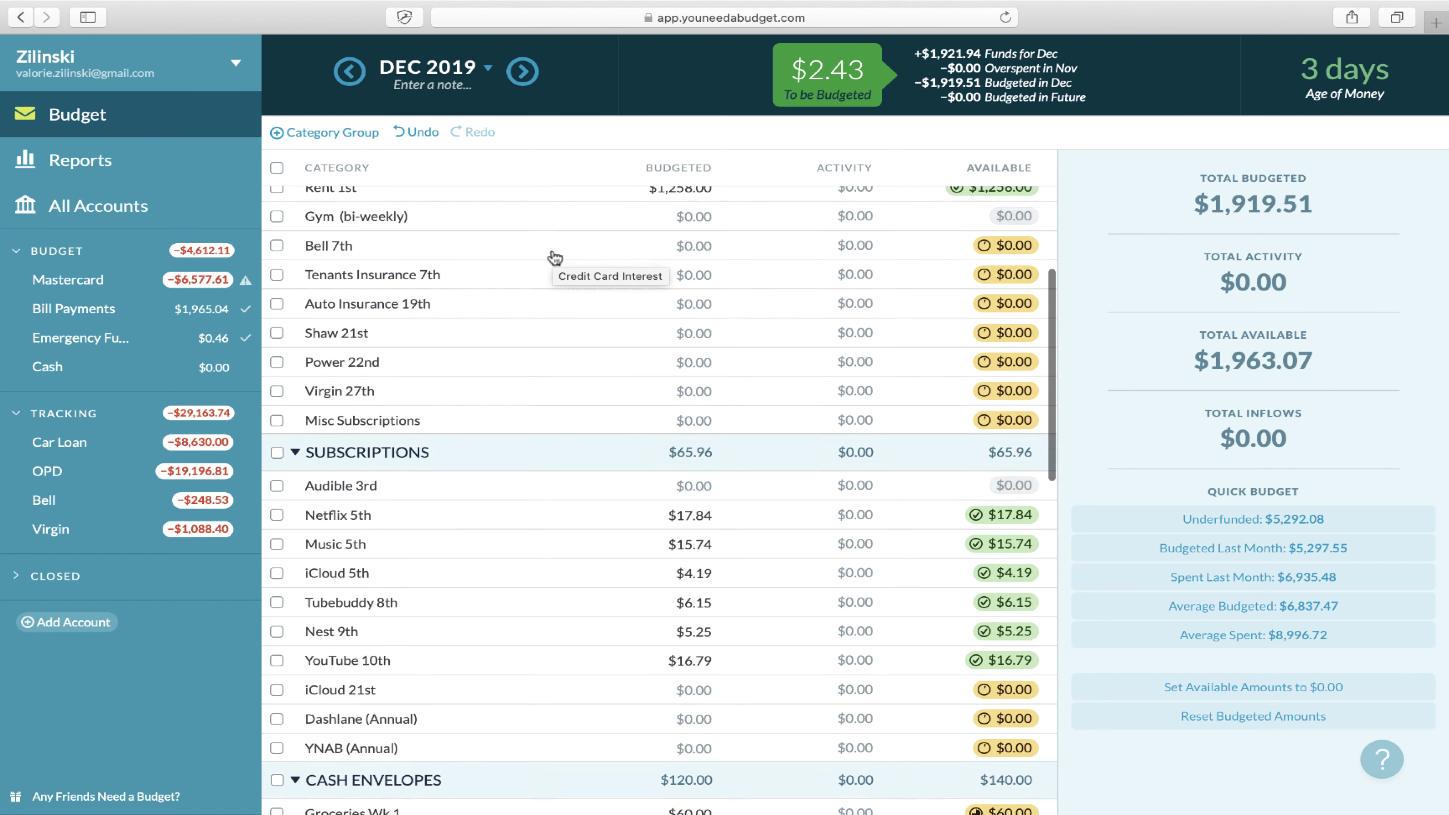
scroll(546, 393, down, 20)
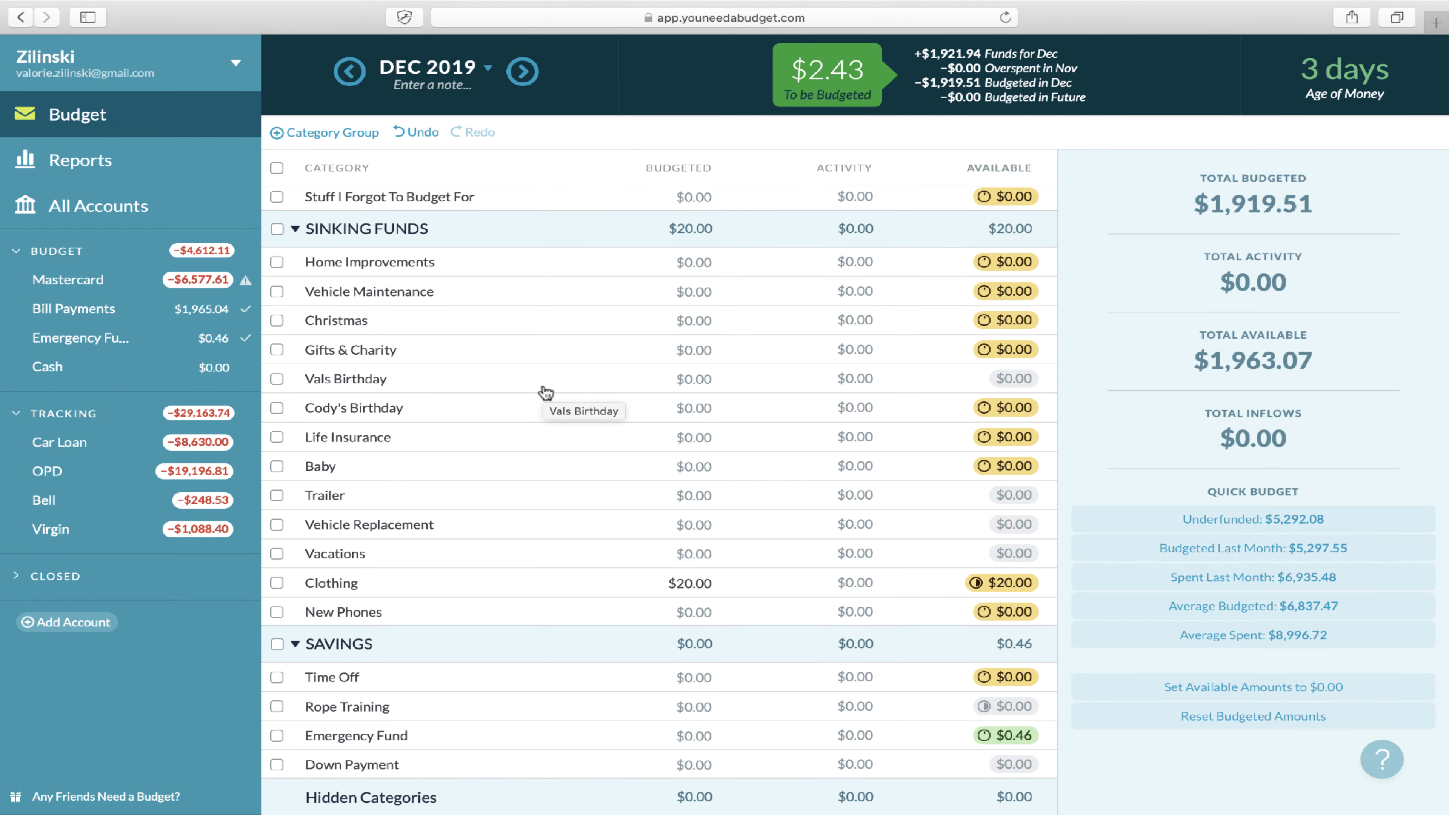
scroll(546, 393, up, 6)
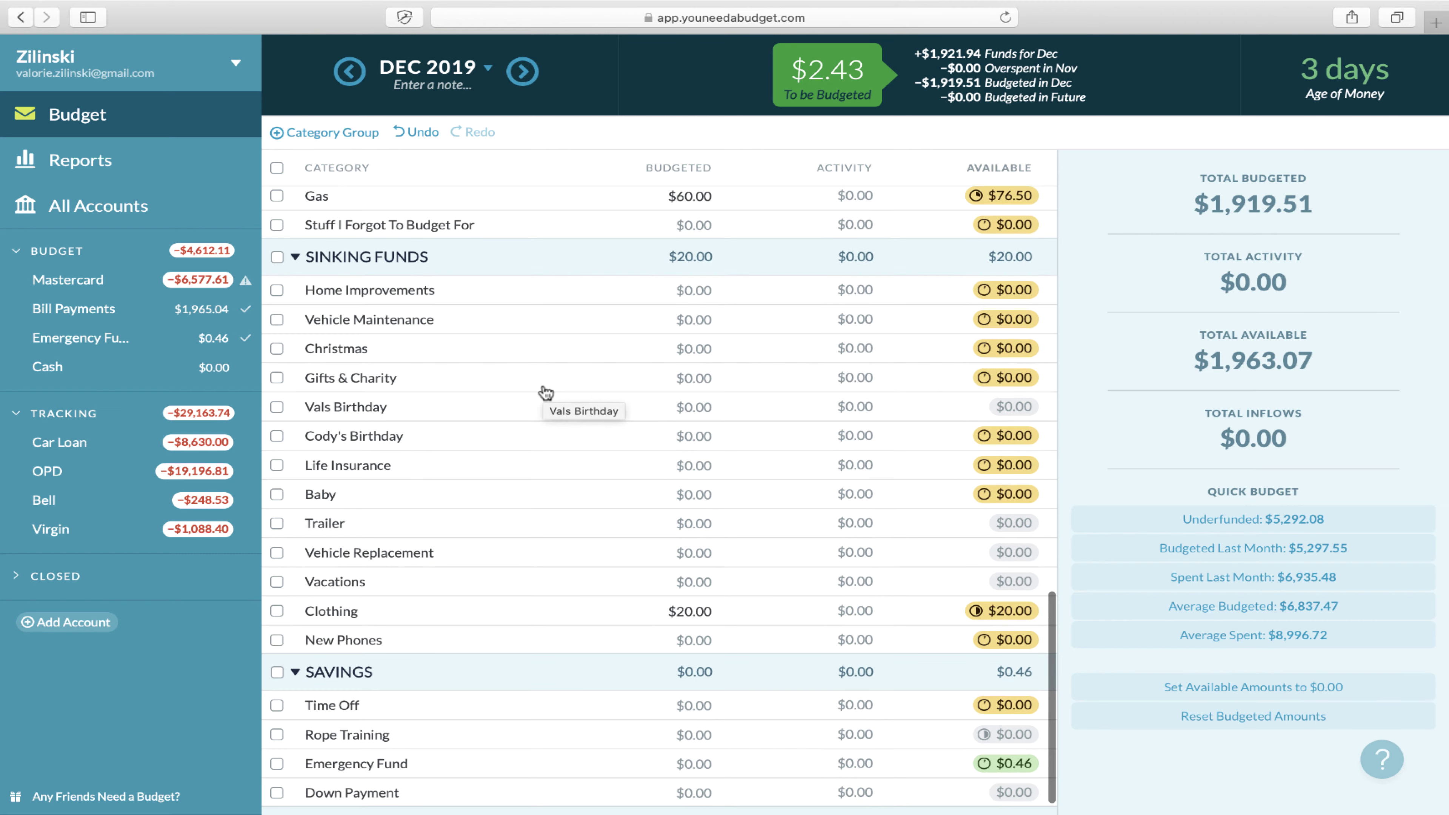
scroll(546, 392, up, 8)
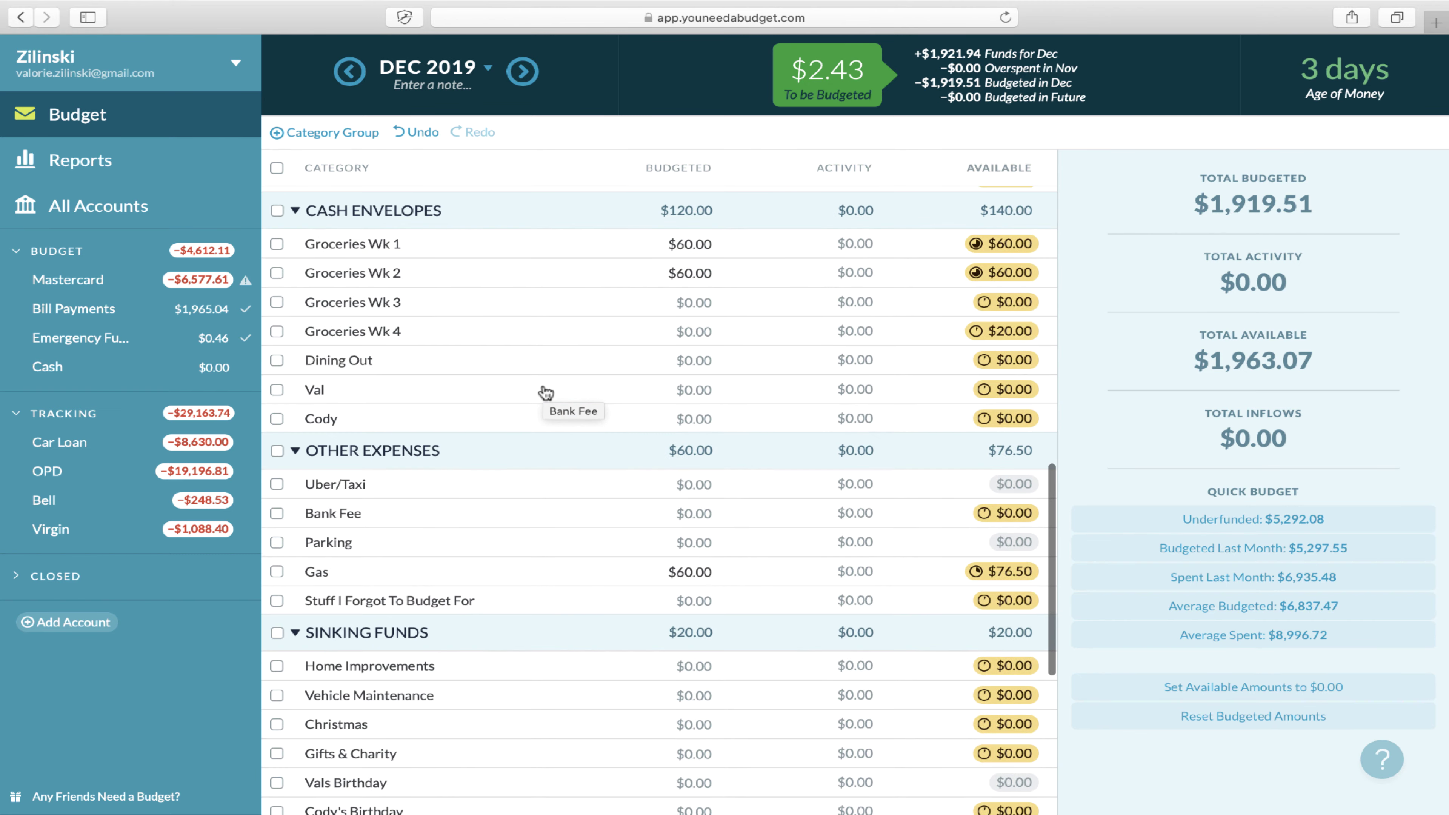
scroll(546, 392, up, 10)
scroll(543, 391, up, 17)
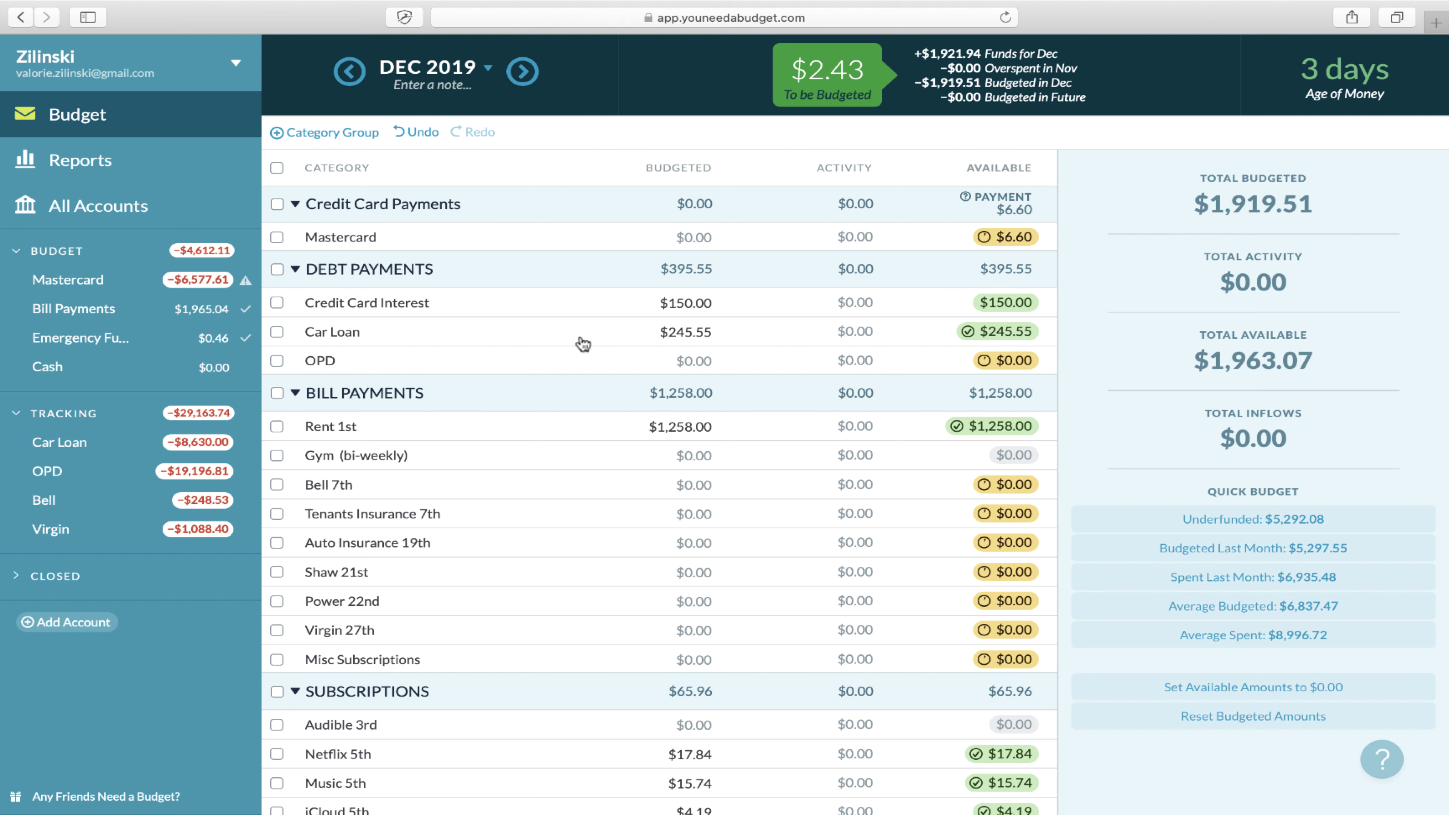
click(866, 80)
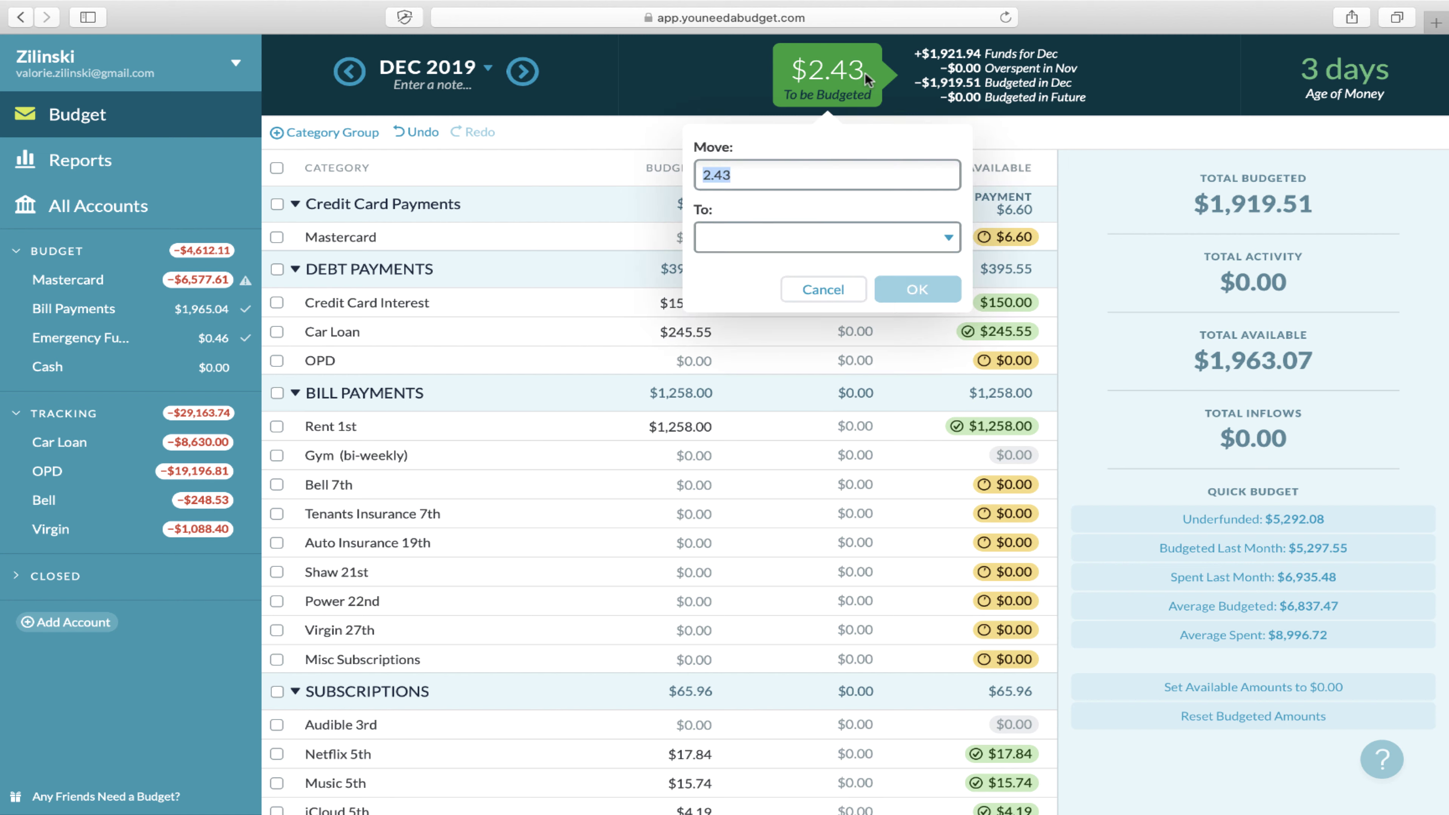
click(790, 237)
click(799, 325)
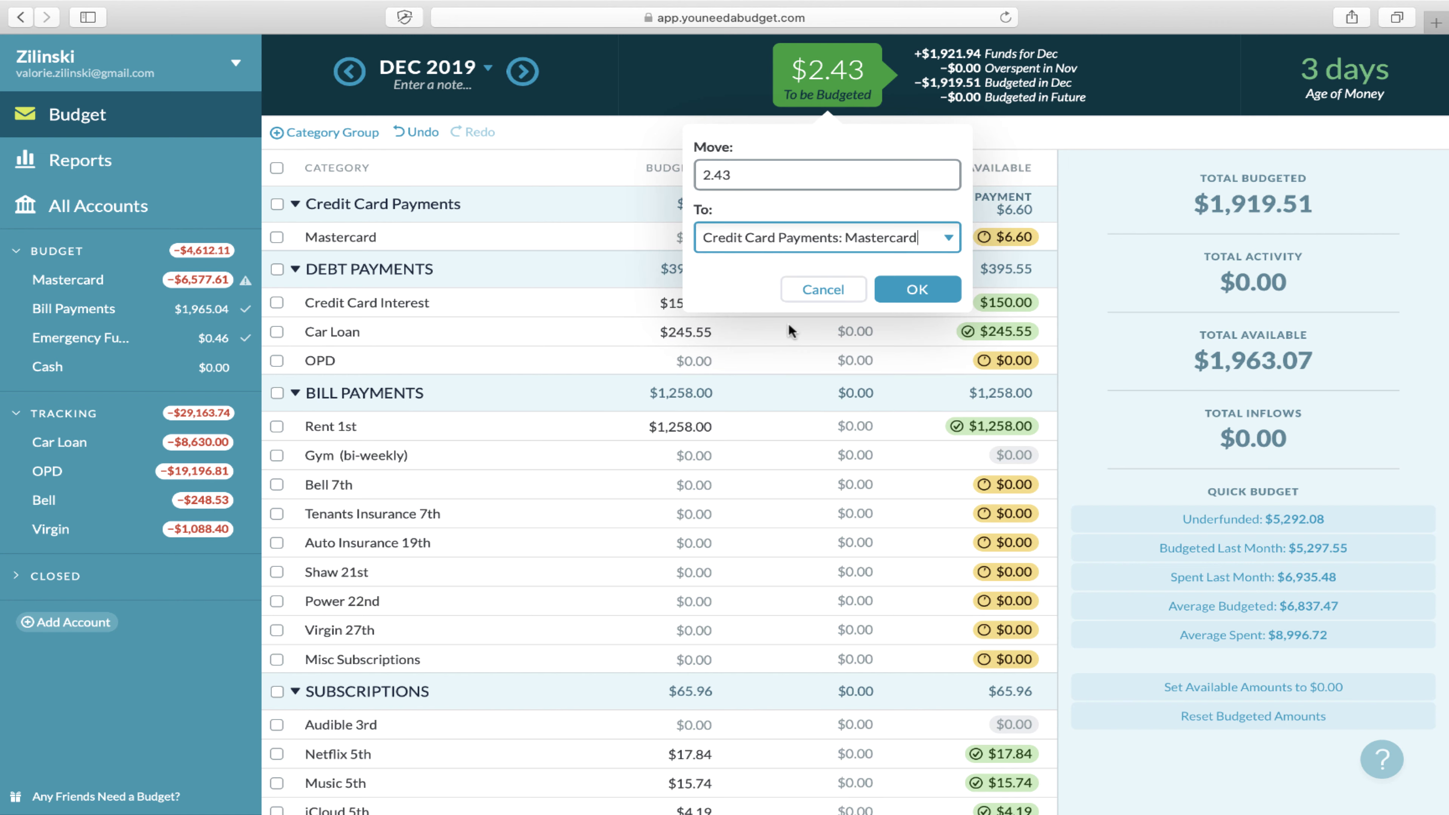
click(911, 291)
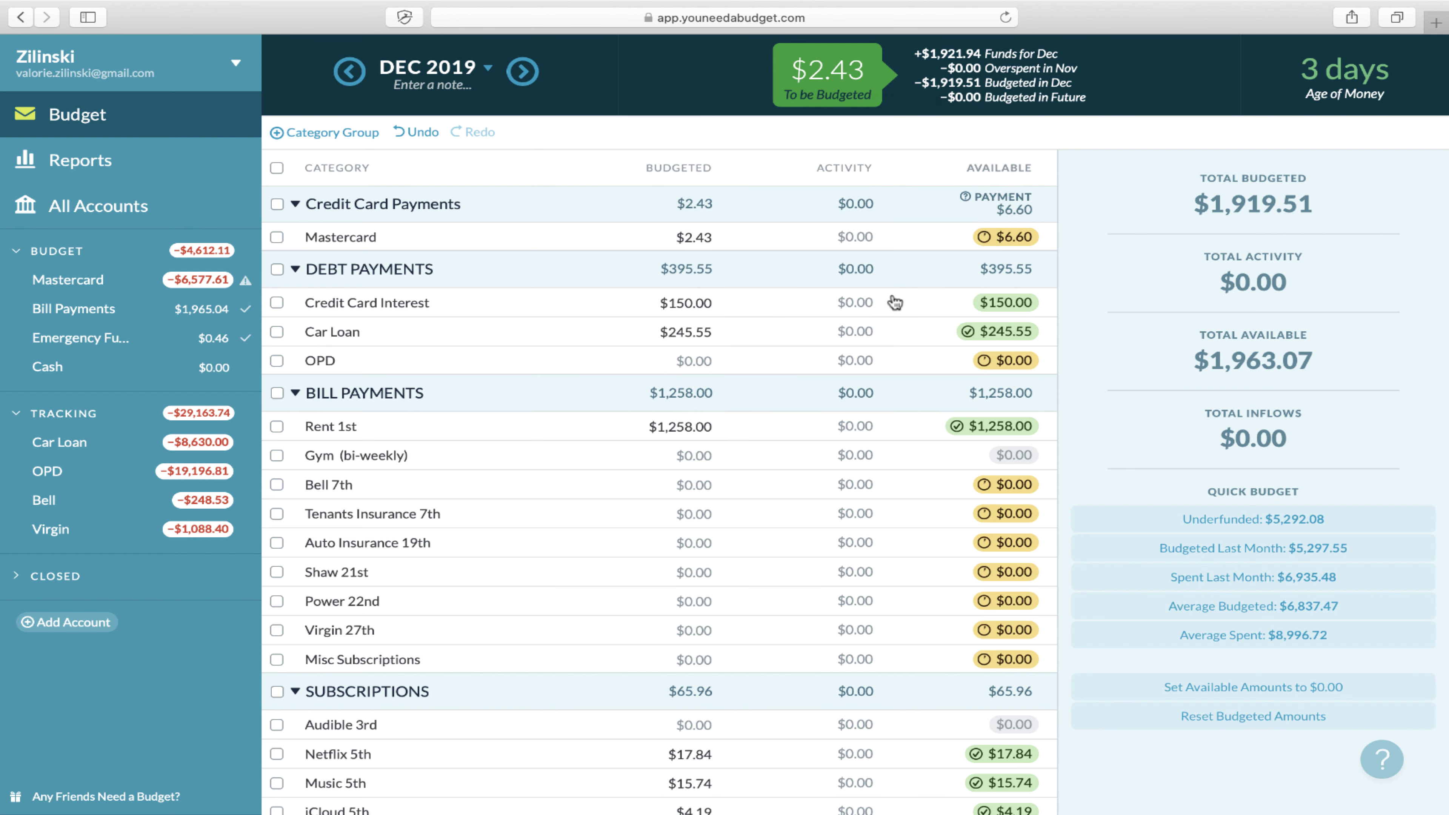
click(681, 448)
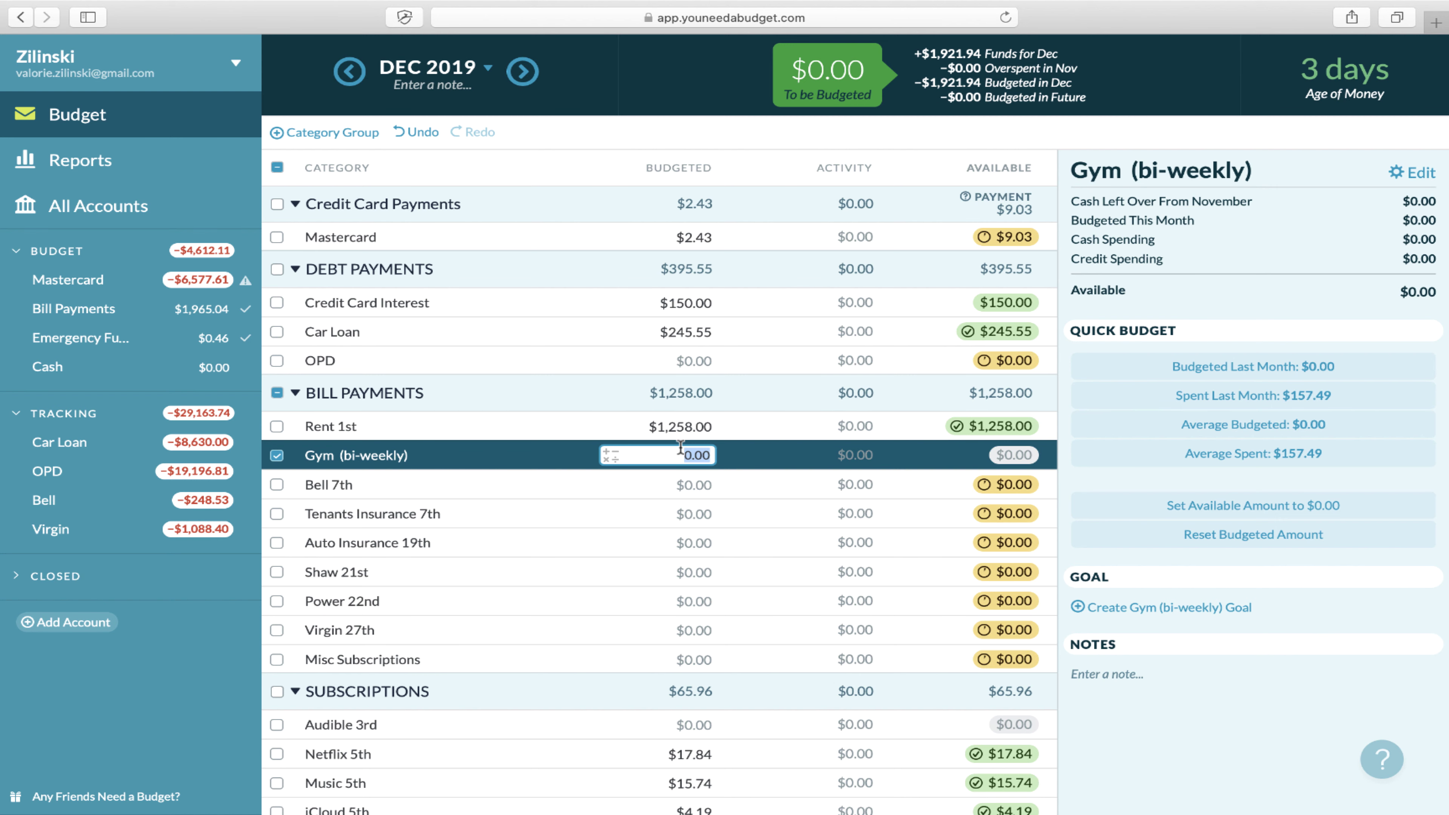
Show Bell 7th's details in the inspector, then OPD's, with its $700 monthly goal unfunded.
click(687, 483)
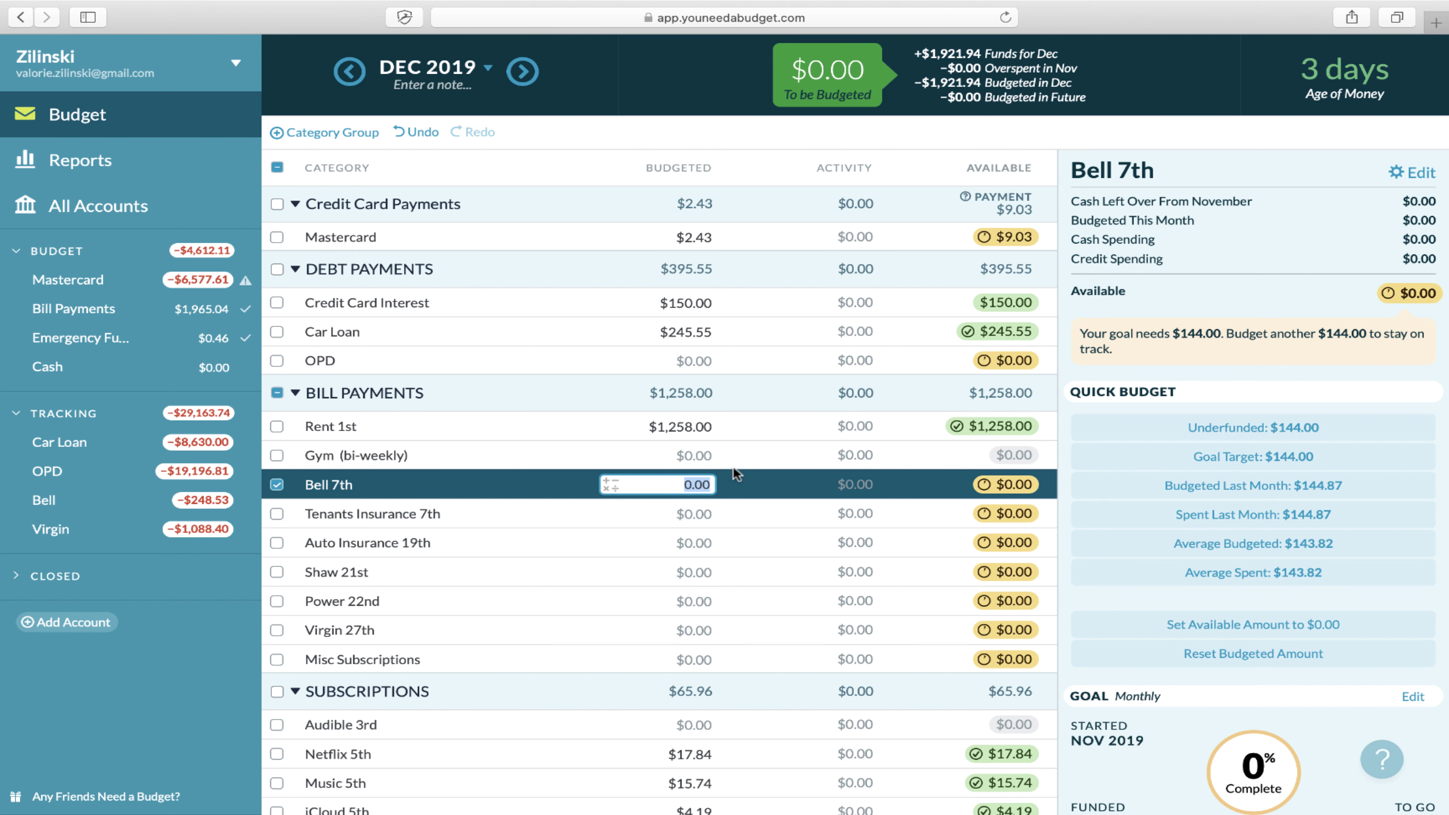
click(673, 360)
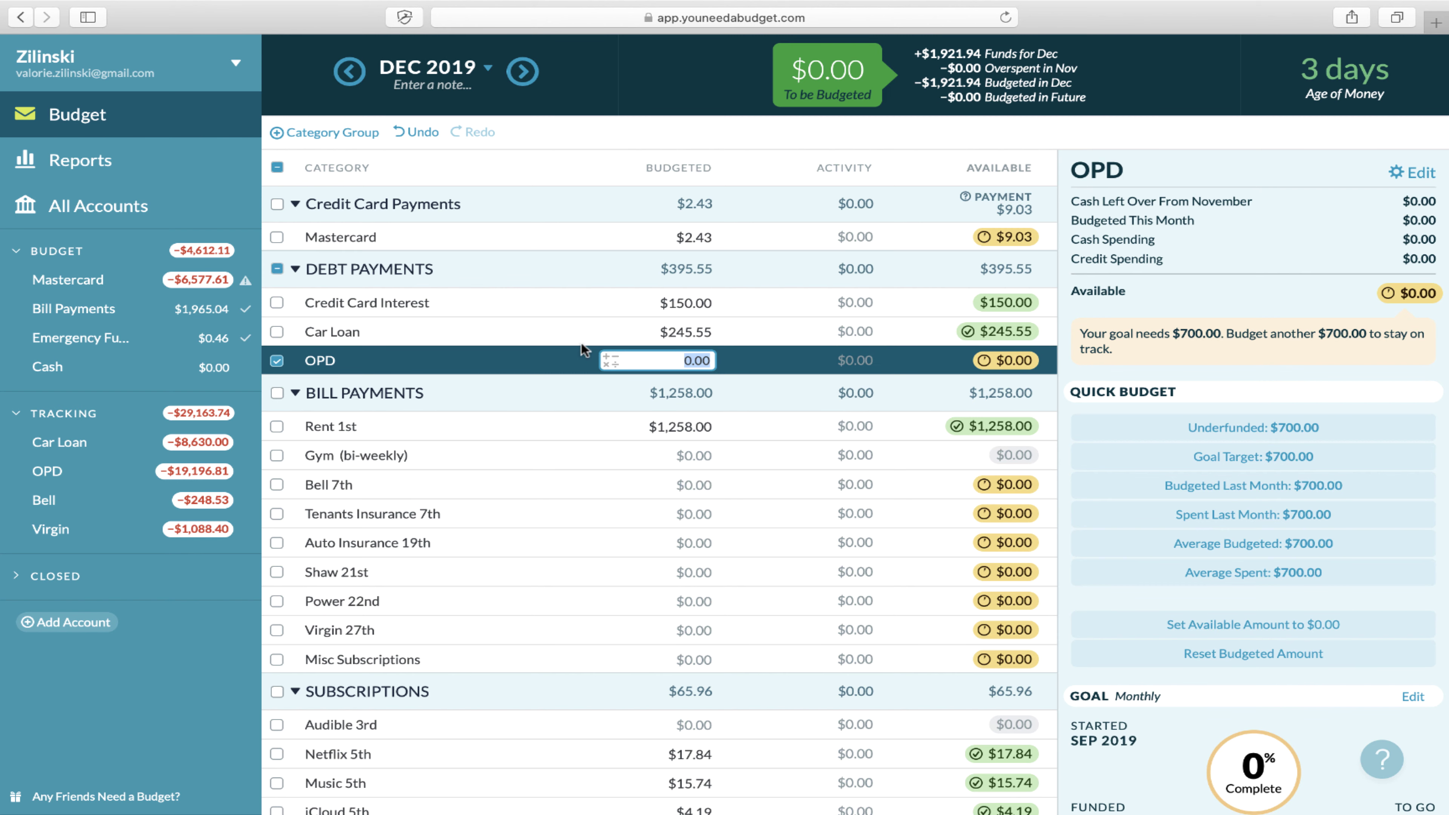
scroll(555, 316, down, 10)
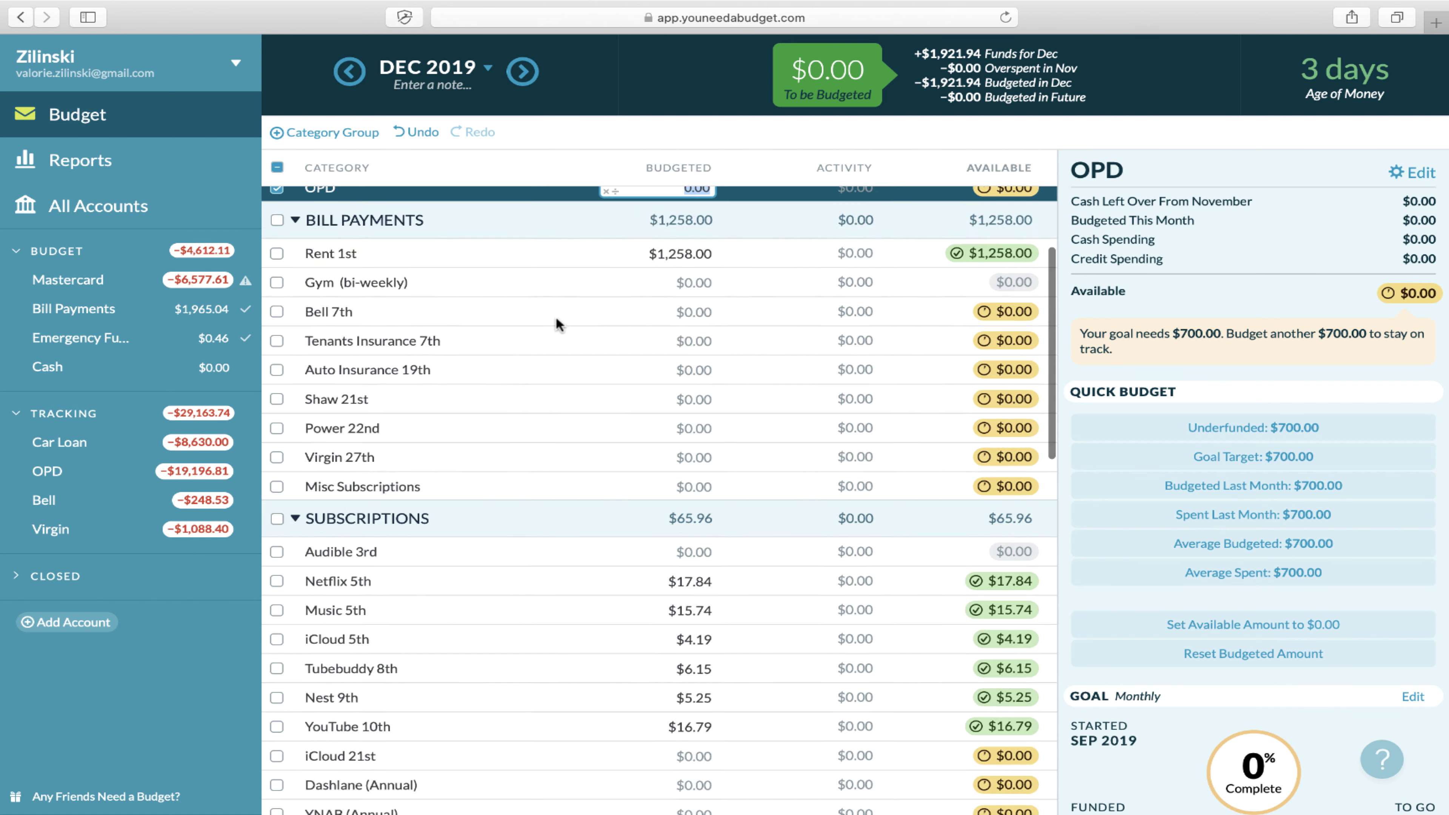
scroll(556, 316, up, 10)
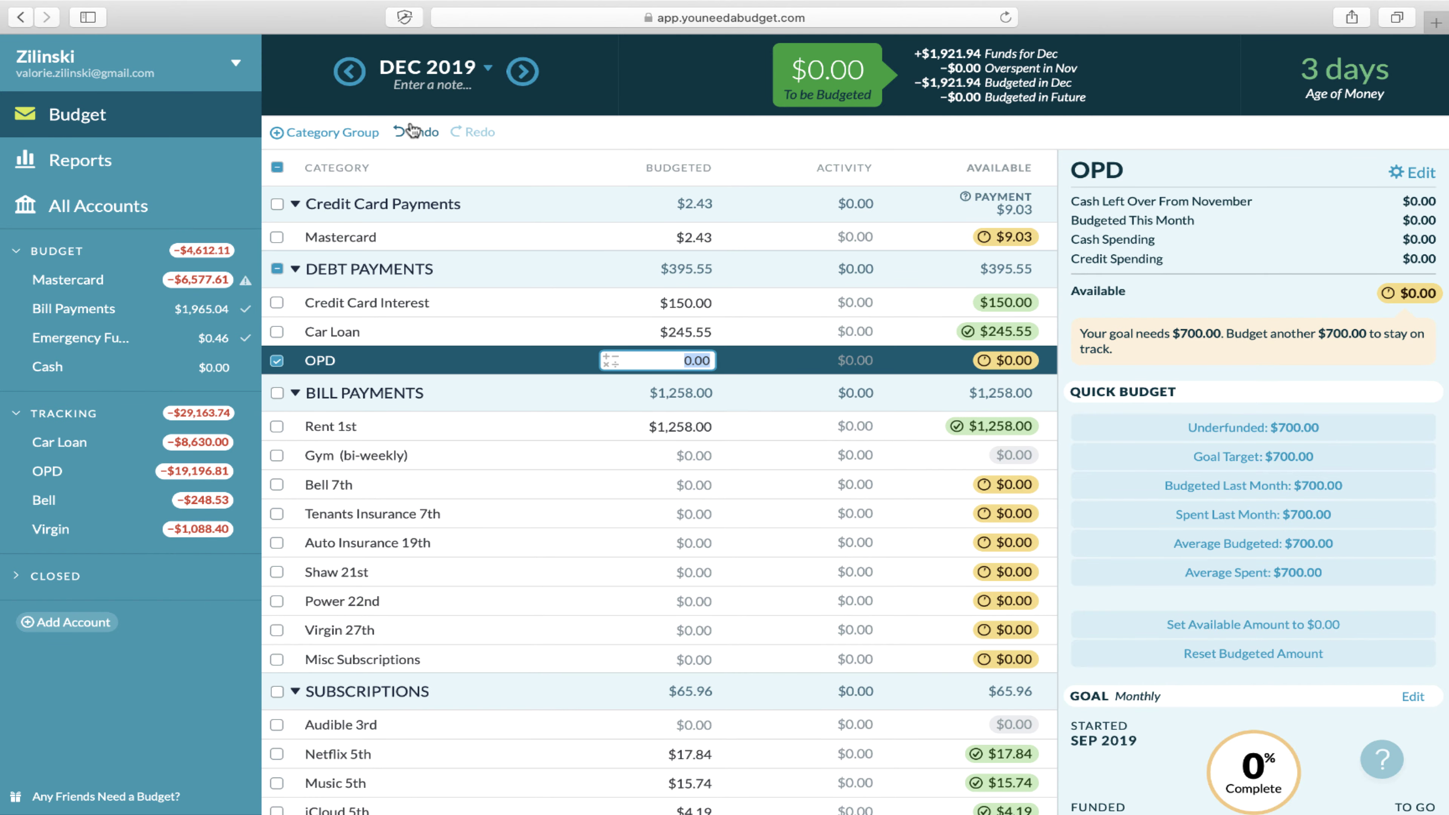